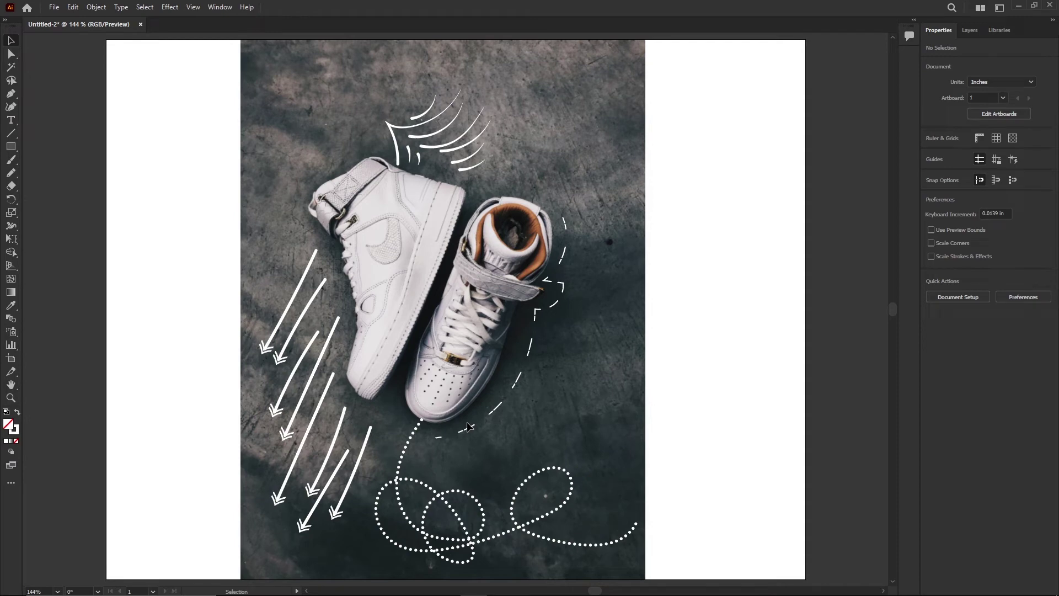
Enlarge the white wing lines above the shoes up and to the right
{"action": "left_click", "coordinate": [468, 427]}
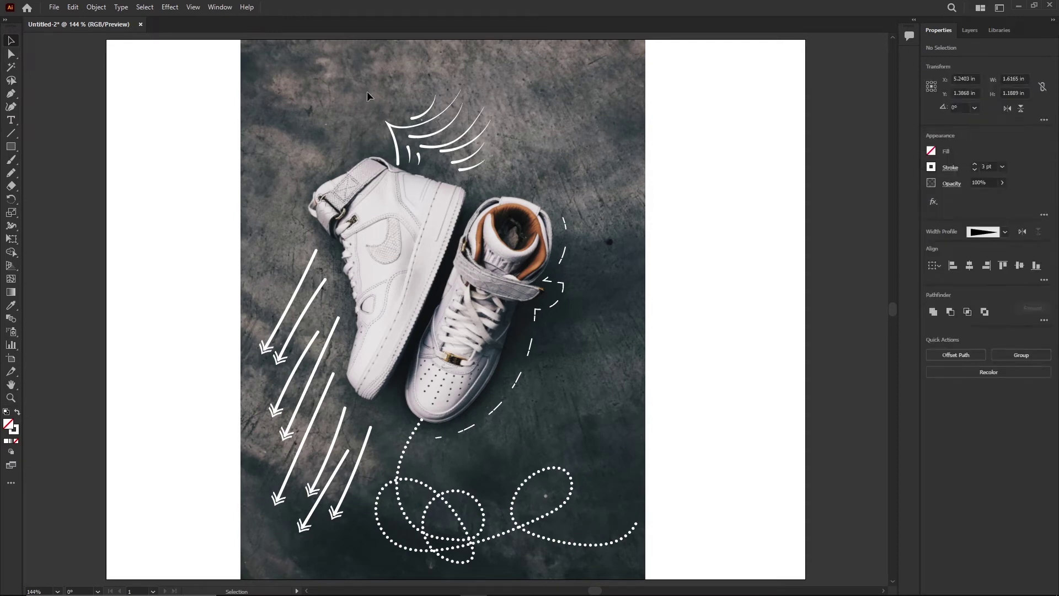
{"action": "left_click", "coordinate": [485, 168]}
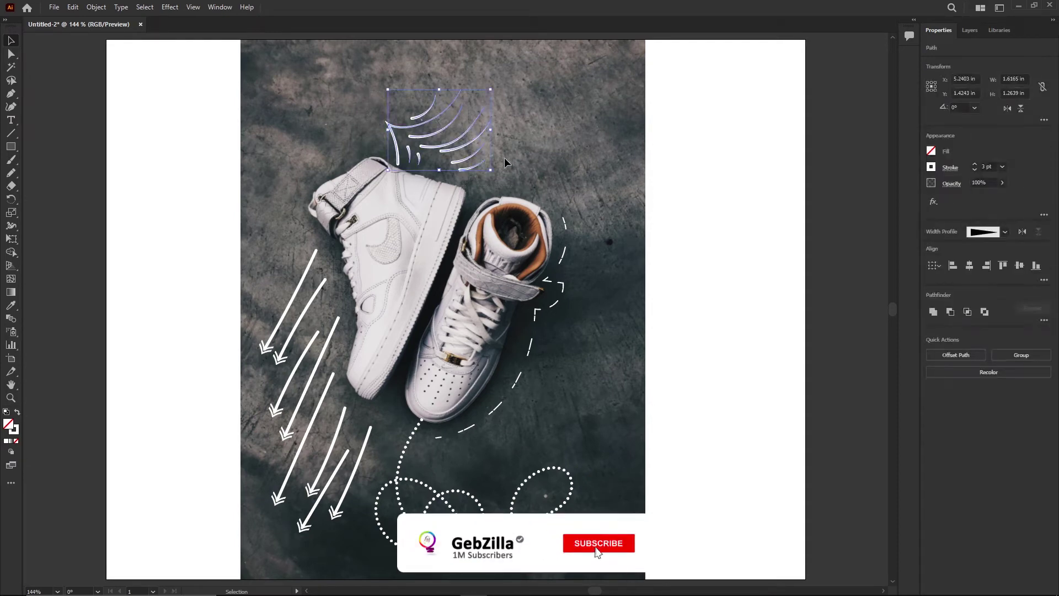
{"action": "left_click_drag", "start_coordinate": [491, 88], "coordinate": [543, 48]}
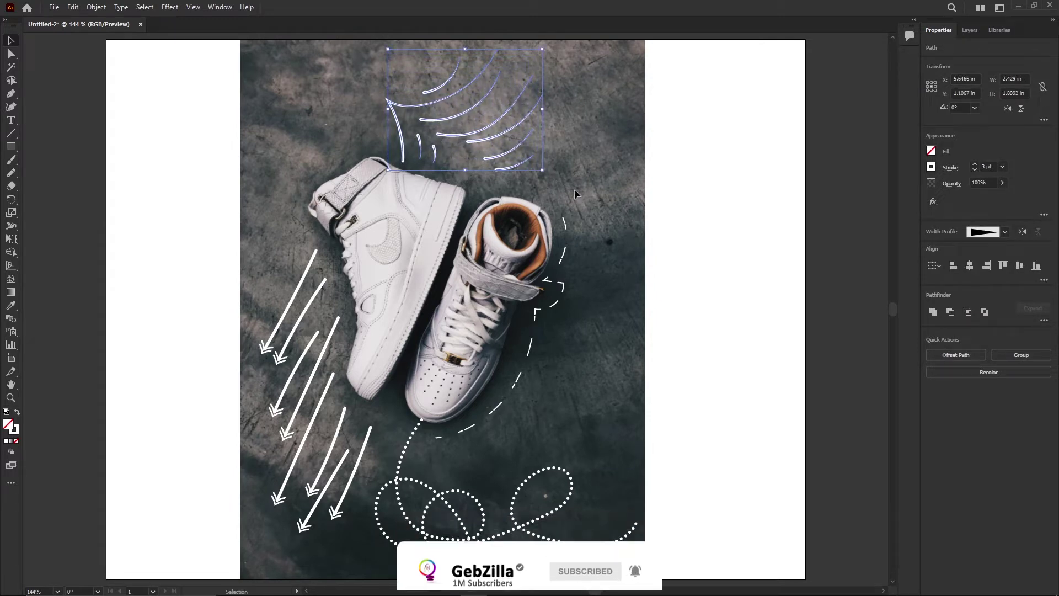
{"action": "left_click", "coordinate": [593, 190]}
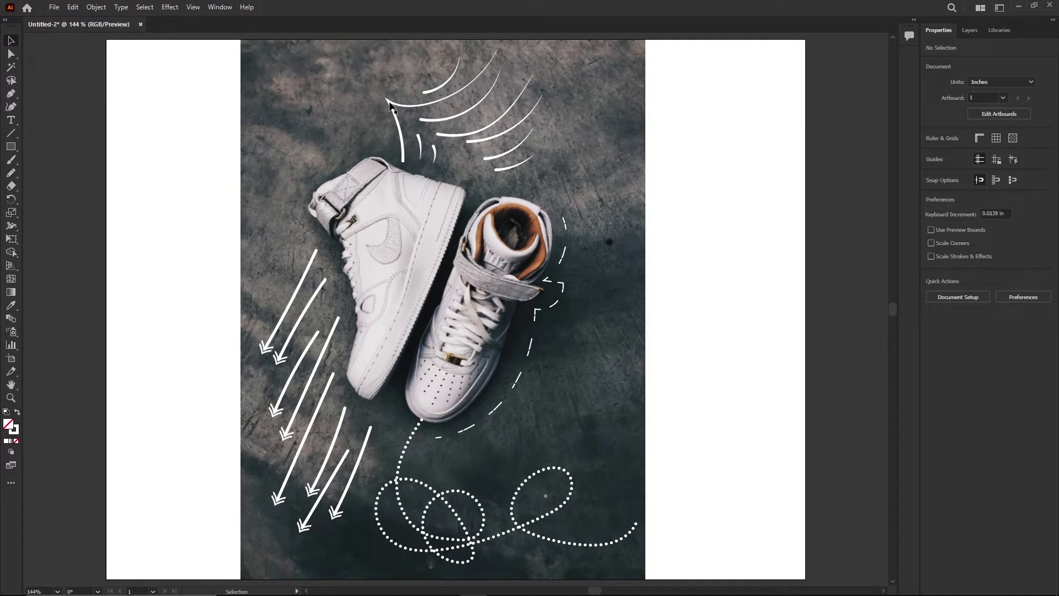
Shift the wing lines slightly up and to the left
{"action": "left_click", "coordinate": [516, 163]}
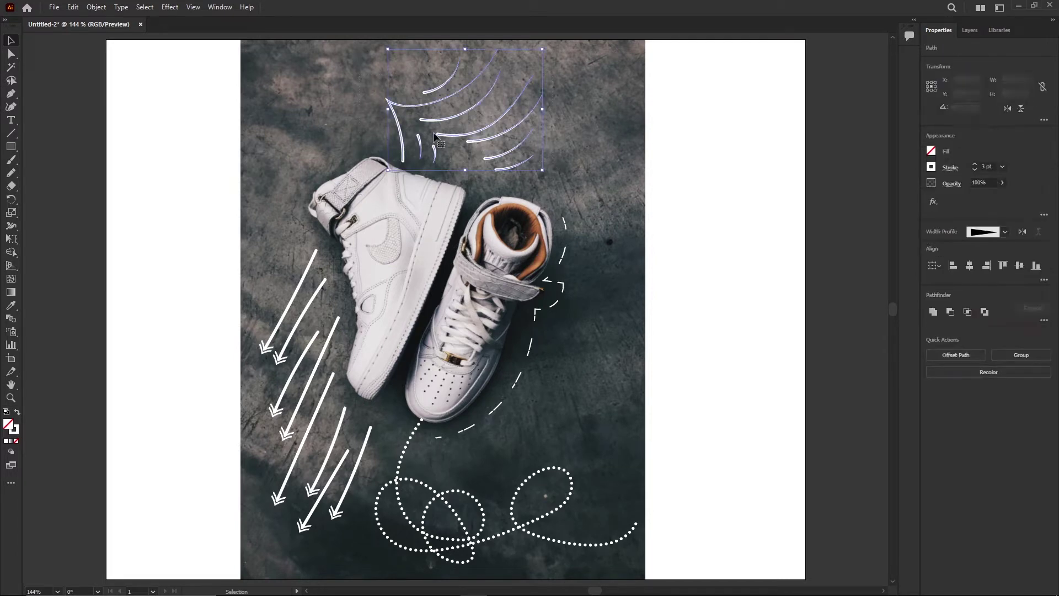
{"action": "left_click_drag", "start_coordinate": [400, 128], "coordinate": [386, 121]}
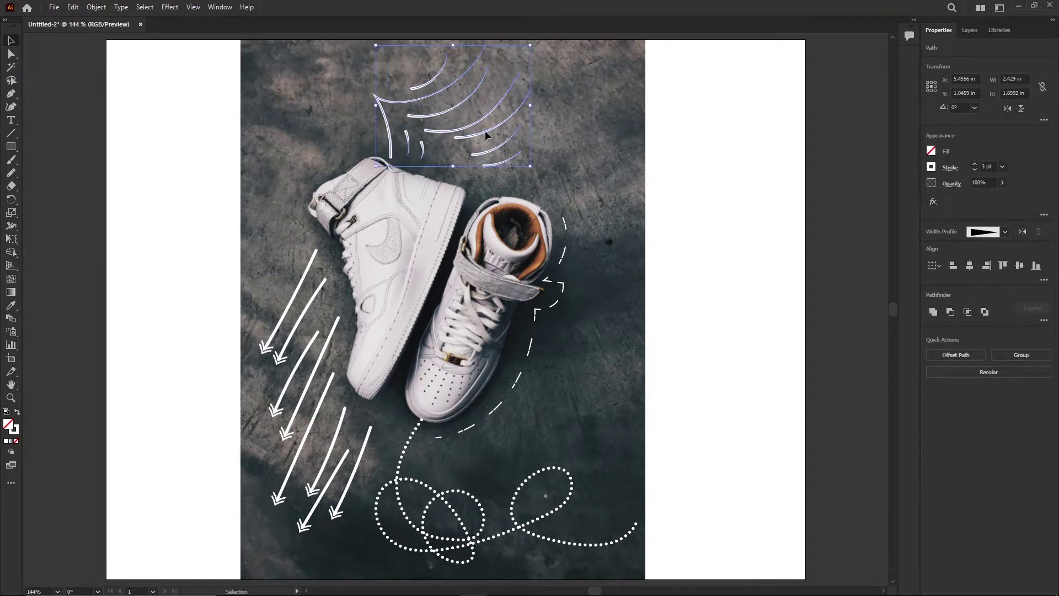
{"action": "left_click", "coordinate": [595, 150]}
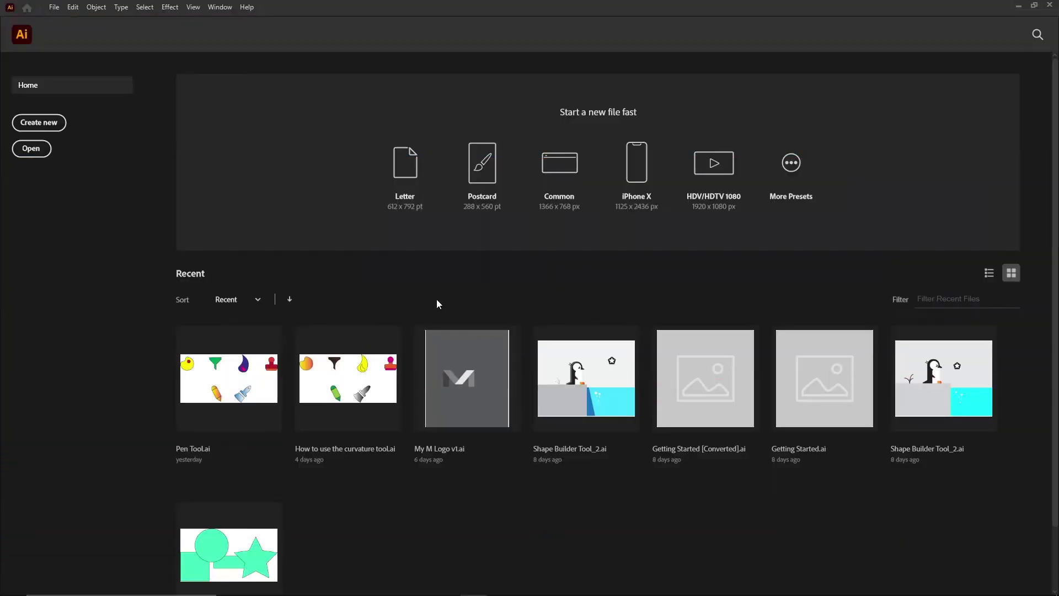
Create a new Letter-size landscape document measuring 11 × 8.5 in
{"action": "left_click", "coordinate": [54, 8]}
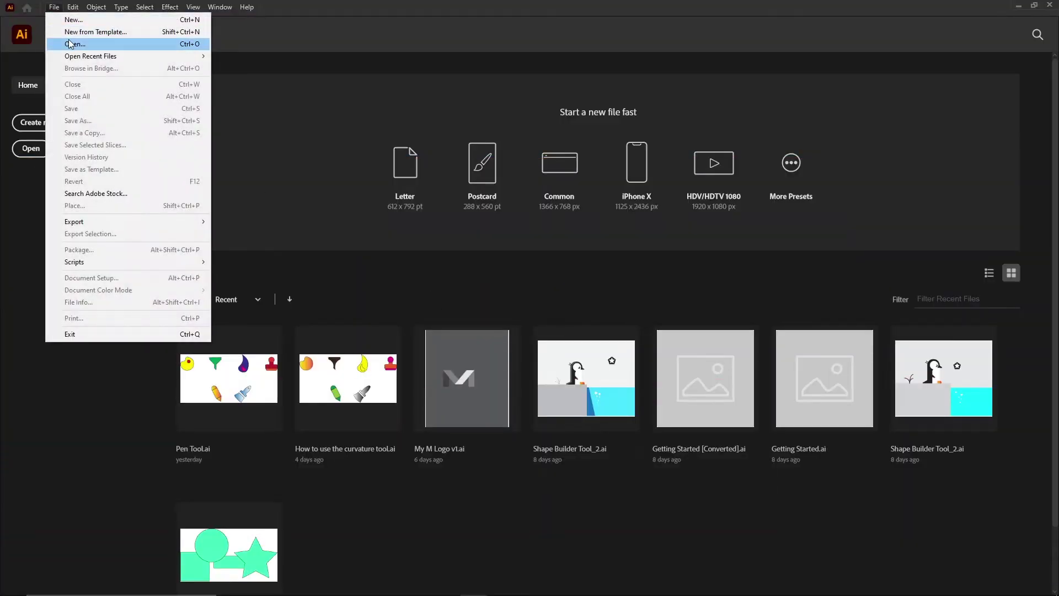
{"action": "left_click", "coordinate": [85, 19]}
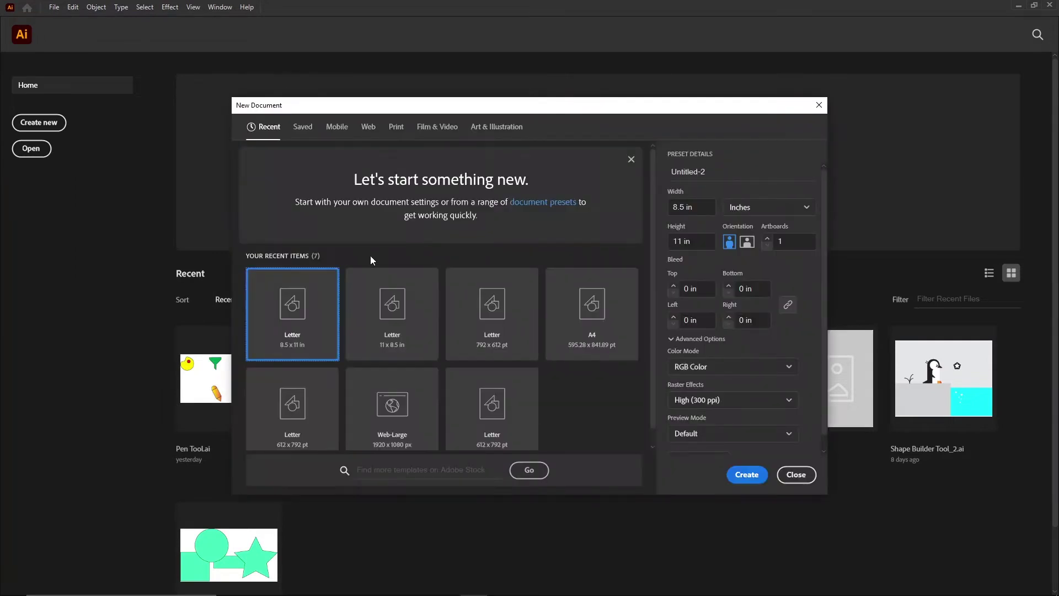
{"action": "left_click", "coordinate": [746, 243]}
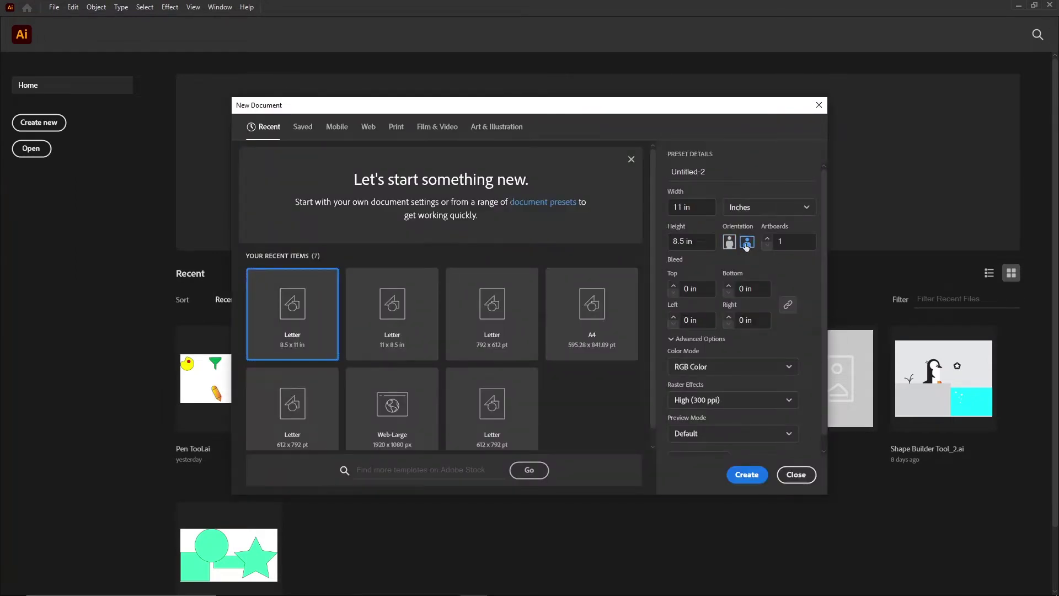
{"action": "left_click", "coordinate": [748, 475]}
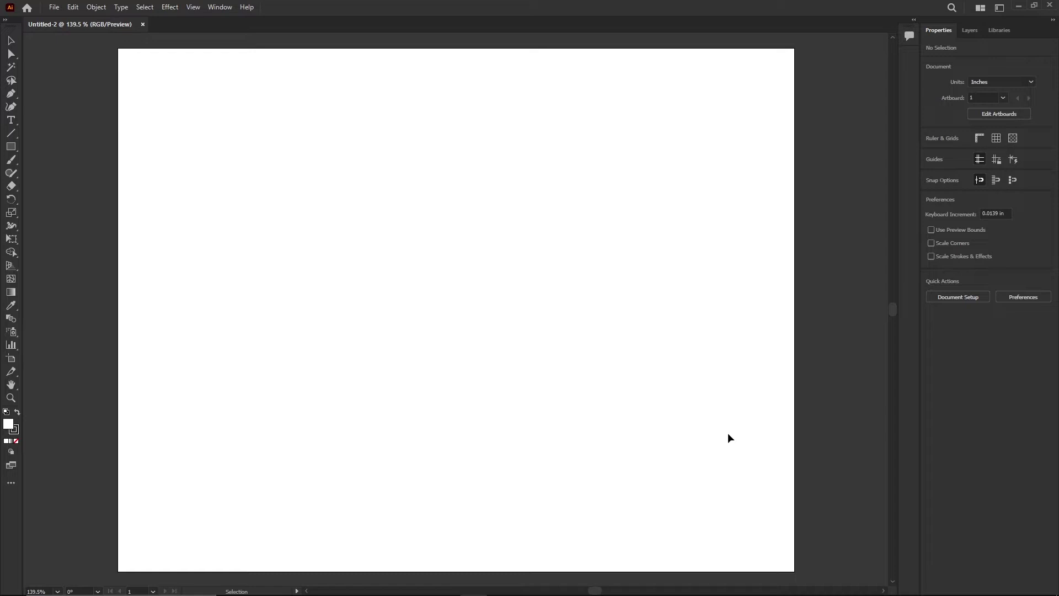
Choose the Pencil Tool 01 sneaker photo from Assets for placing, with the folder shown as a list
{"action": "left_click", "coordinate": [55, 9]}
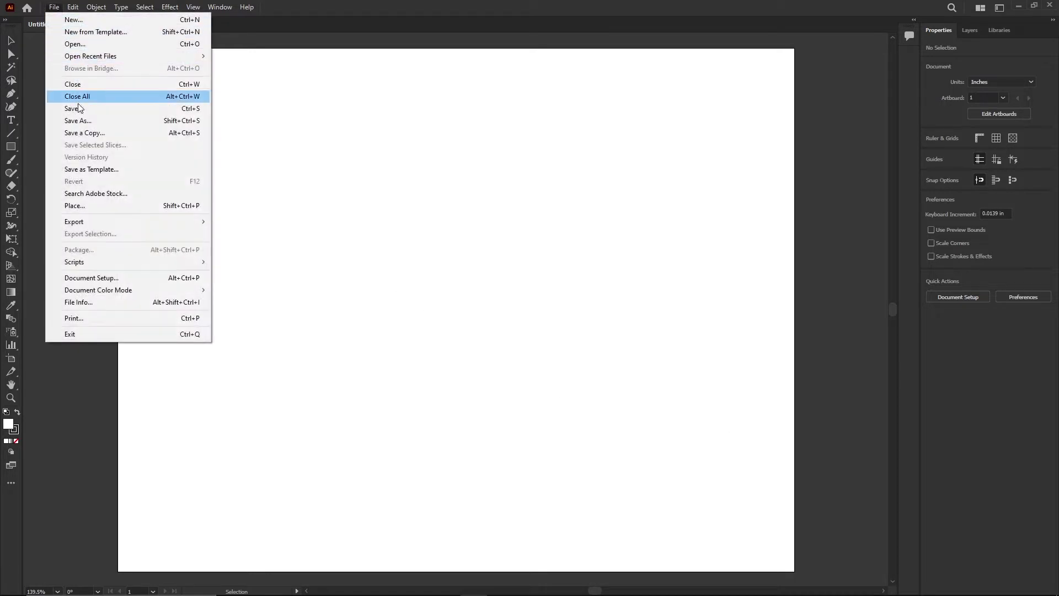
{"action": "left_click", "coordinate": [82, 206]}
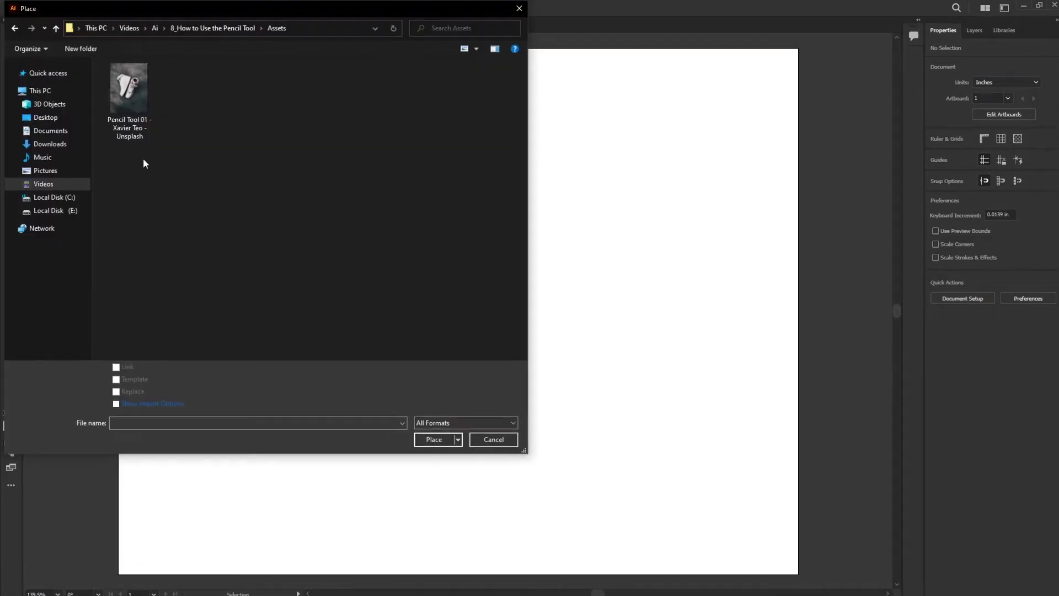
{"action": "left_click", "coordinate": [135, 129]}
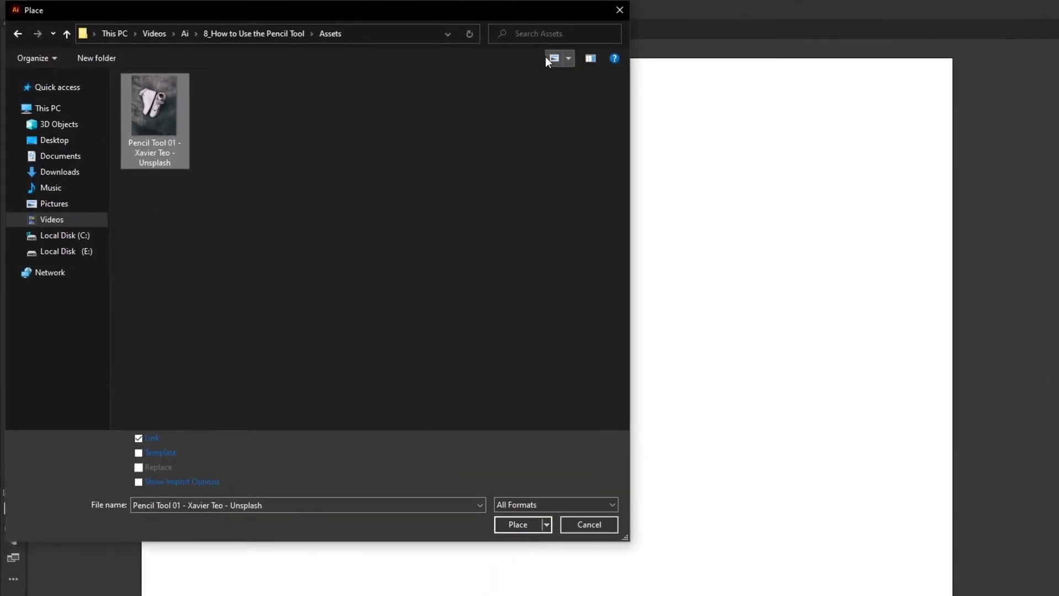
{"action": "left_click", "coordinate": [532, 56]}
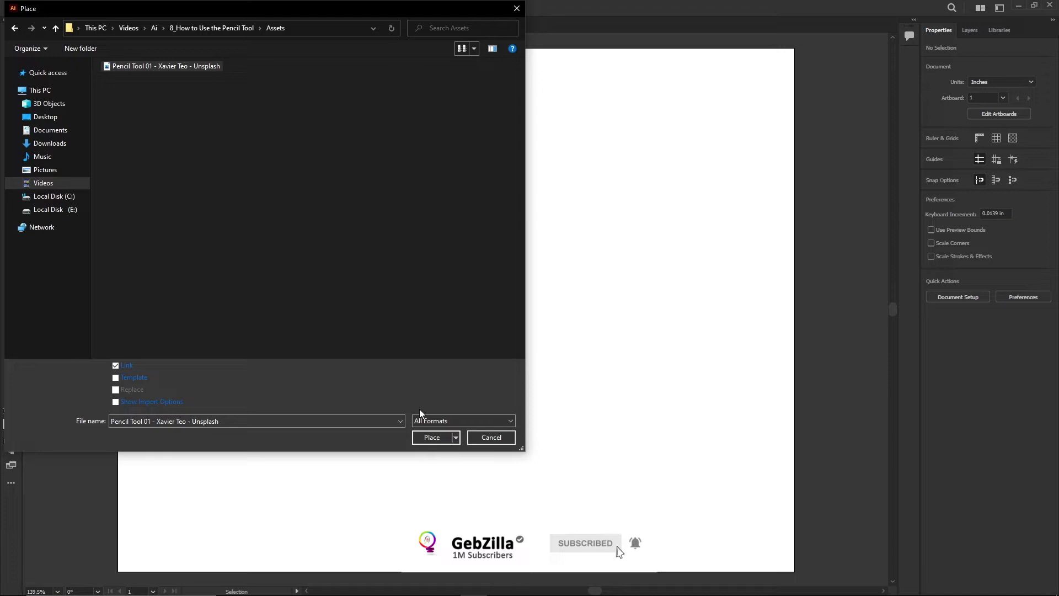
Place the sneaker photo at full size, then delete the oversized copy
{"action": "left_click", "coordinate": [430, 437]}
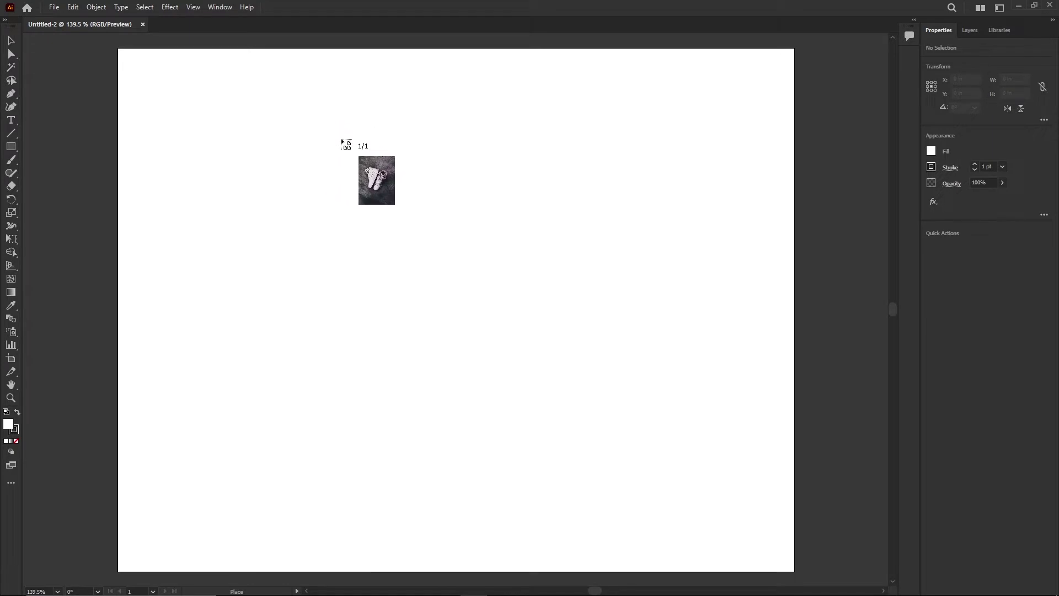
{"action": "left_click", "coordinate": [258, 88]}
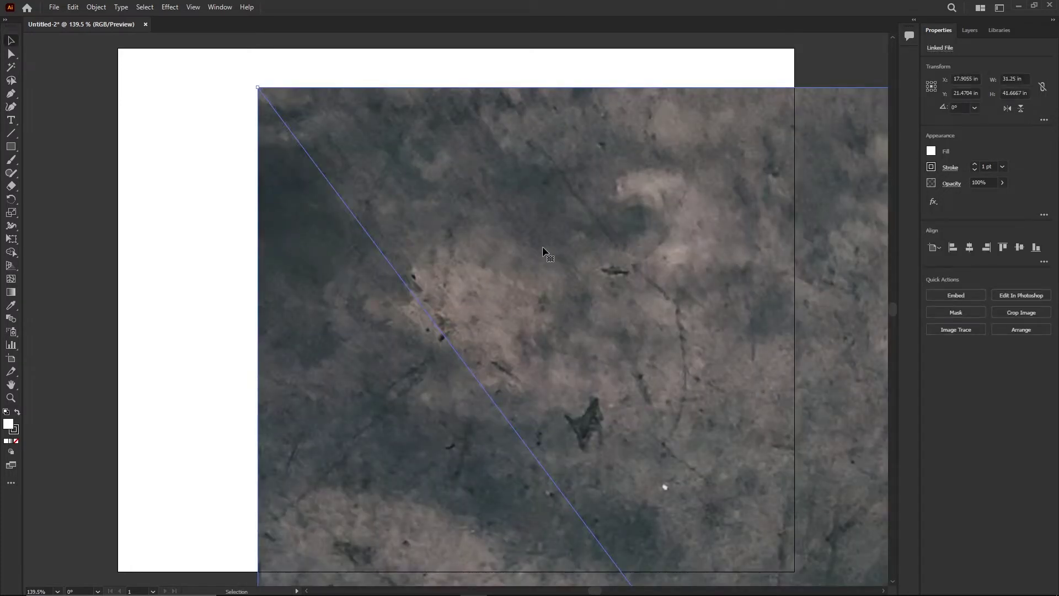
{"action": "scroll", "coordinate": [542, 248], "scroll_direction": "down", "scroll_amount": 10}
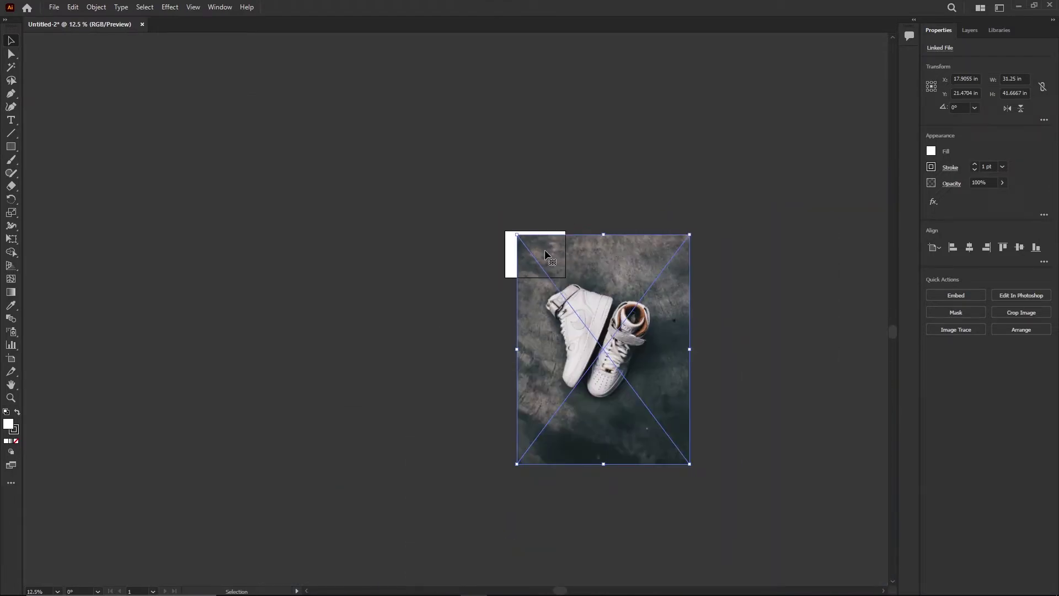
{"action": "key", "text": "Delete"}
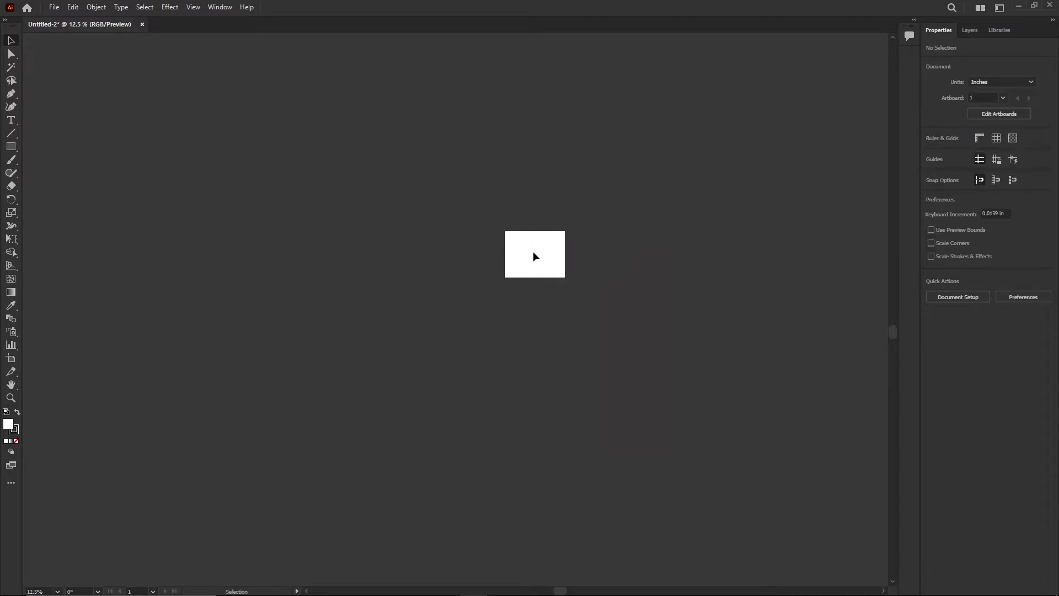
Place the sneaker photo again, sized to the artboard's full height (6.375 × 8.5 in)
{"action": "scroll", "coordinate": [534, 250], "scroll_direction": "up", "scroll_amount": 3}
{"action": "scroll", "coordinate": [534, 250], "scroll_direction": "up", "scroll_amount": 1}
{"action": "left_click_drag", "start_coordinate": [407, 135], "coordinate": [288, 134]}
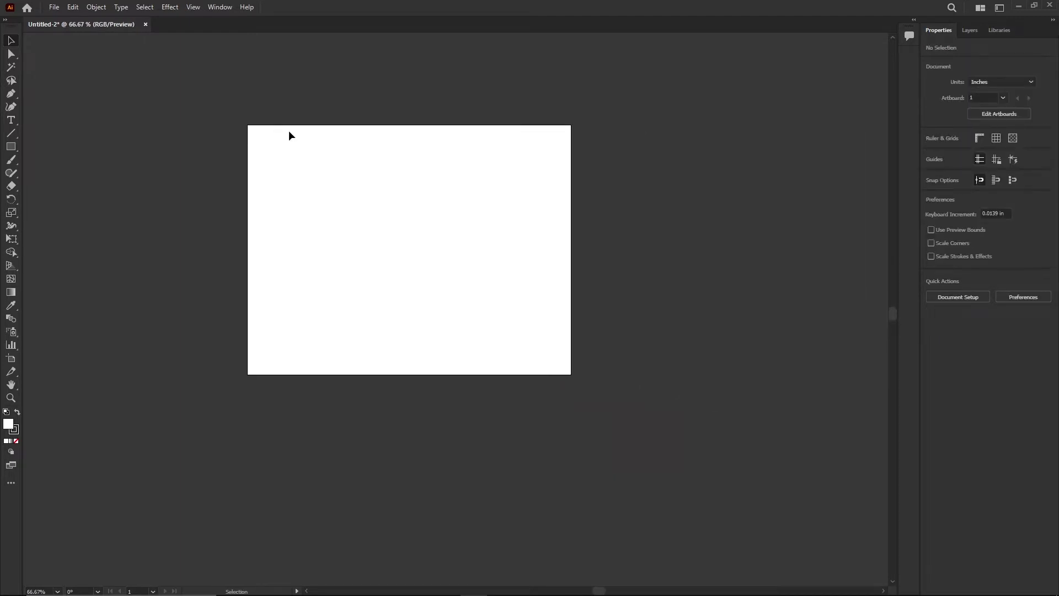
{"action": "scroll", "coordinate": [292, 127], "scroll_direction": "up", "scroll_amount": 2}
{"action": "left_click", "coordinate": [53, 7]}
{"action": "left_click", "coordinate": [85, 204]}
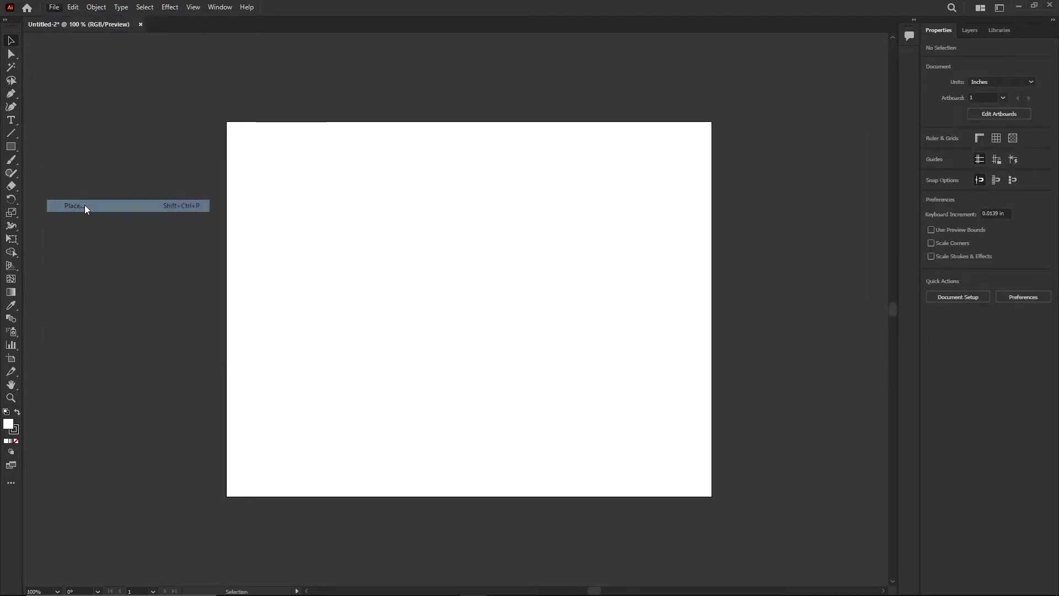
{"action": "left_click", "coordinate": [188, 66]}
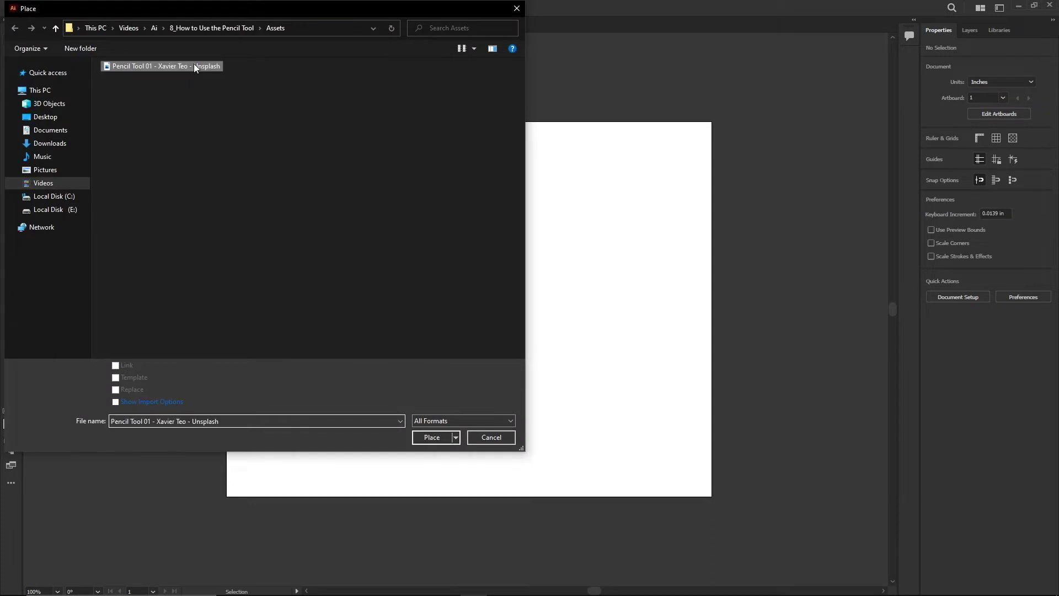
{"action": "left_click", "coordinate": [431, 437]}
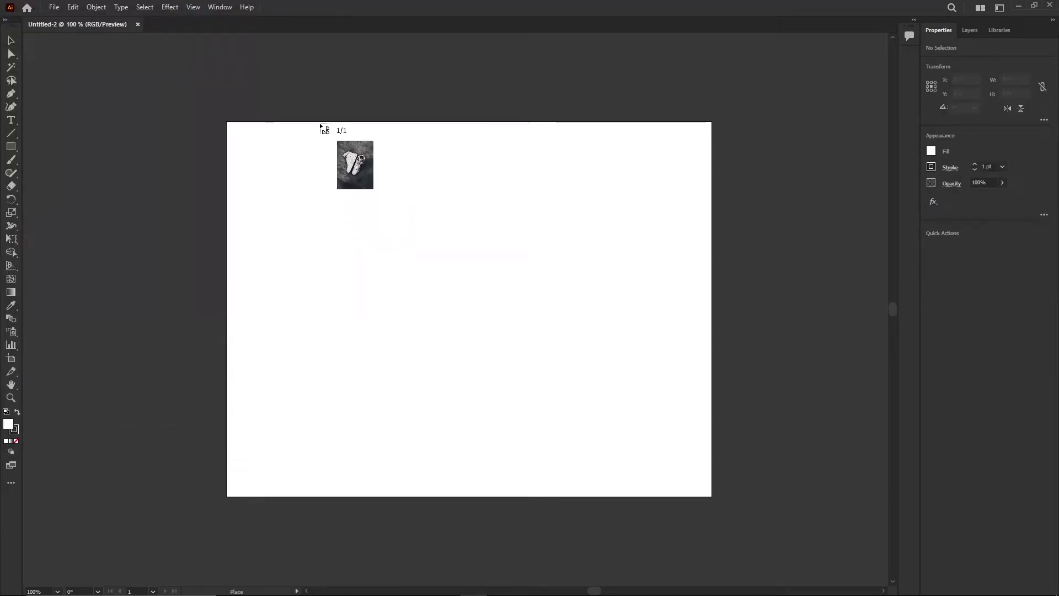
{"action": "left_click_drag", "start_coordinate": [320, 122], "coordinate": [600, 497]}
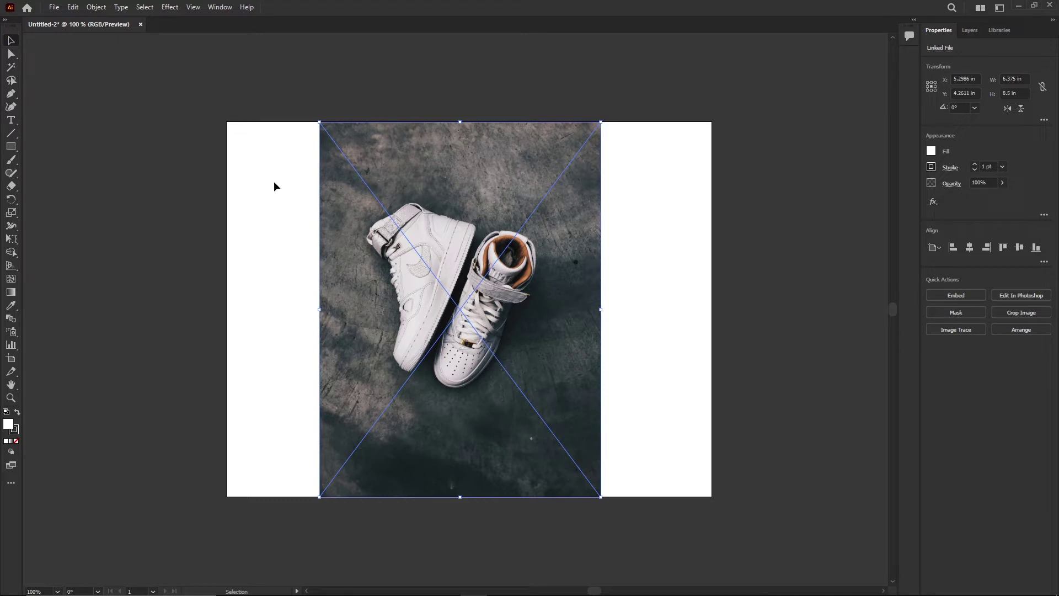
Lock the placed photo so it can't move
{"action": "left_click", "coordinate": [97, 8]}
{"action": "mouse_move", "coordinate": [121, 84]}
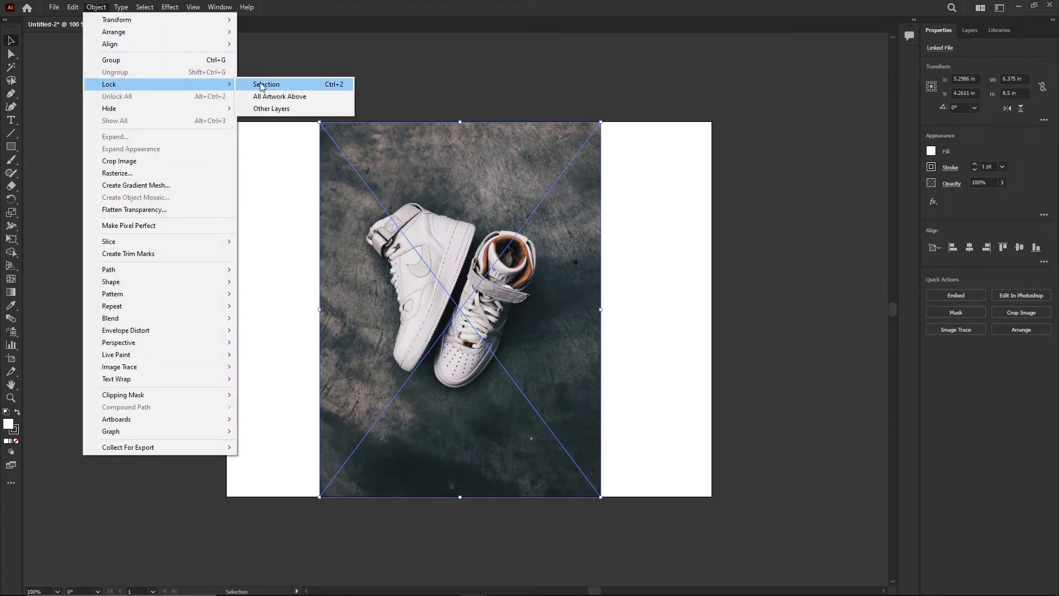
{"action": "left_click", "coordinate": [337, 87]}
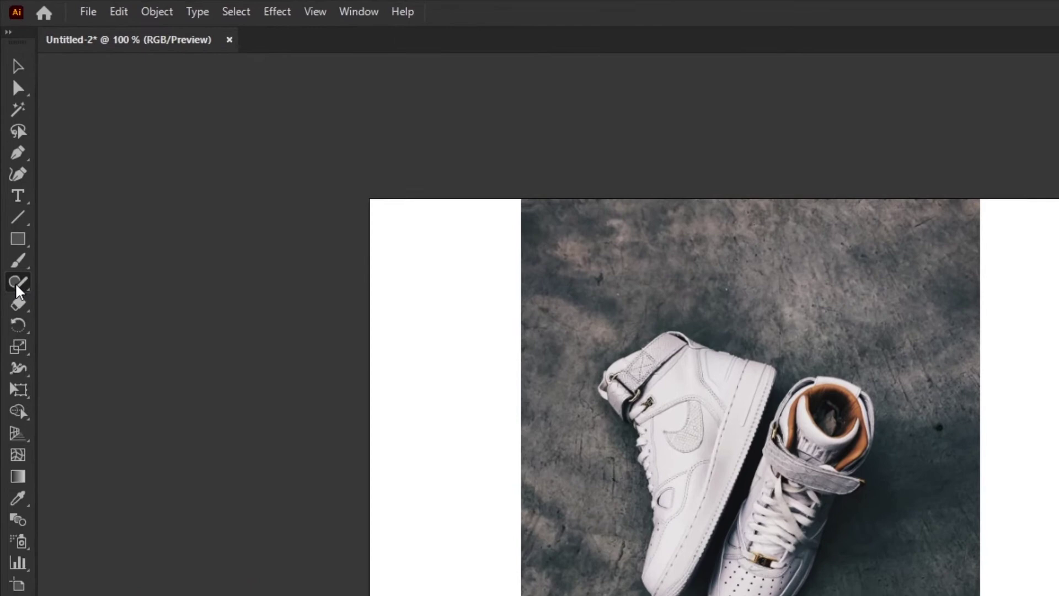
Switch to the Pencil tool and set new strokes to no fill with a white stroke
{"action": "left_click", "coordinate": [13, 231]}
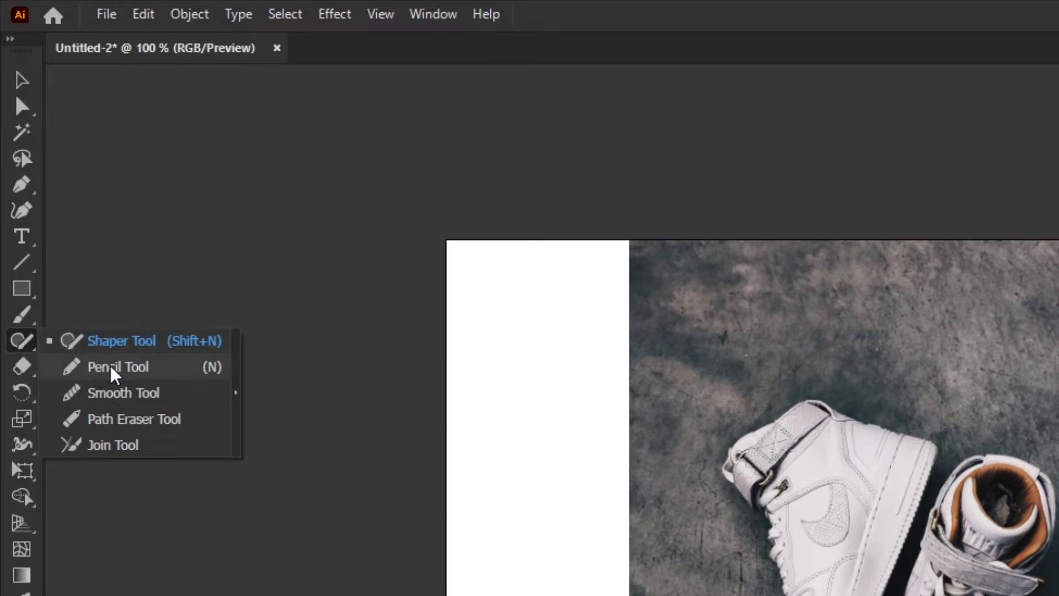
{"action": "left_click", "coordinate": [171, 370]}
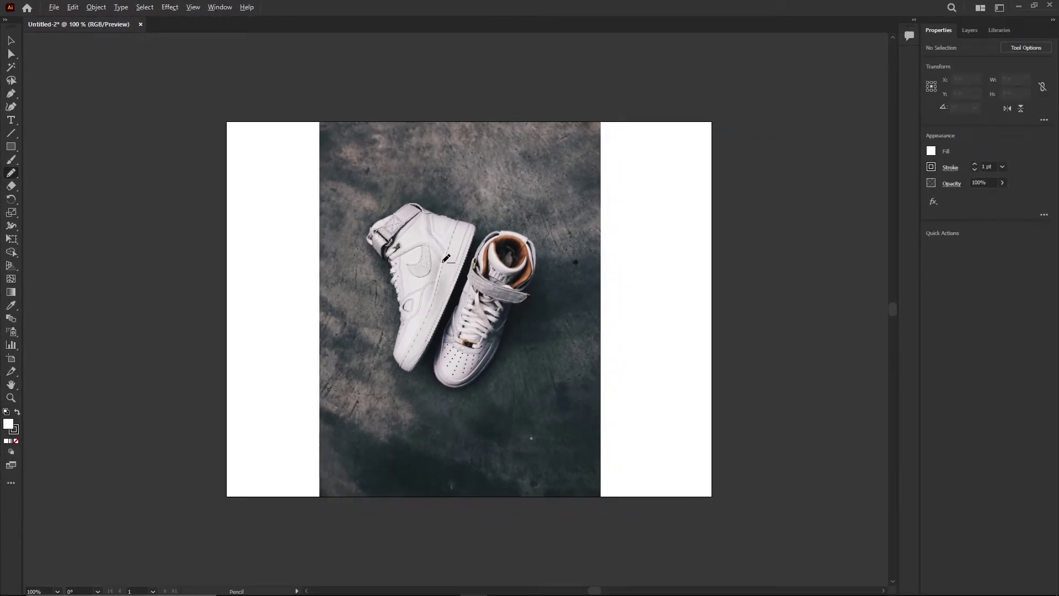
{"action": "scroll", "coordinate": [446, 258], "scroll_direction": "up", "scroll_amount": 4}
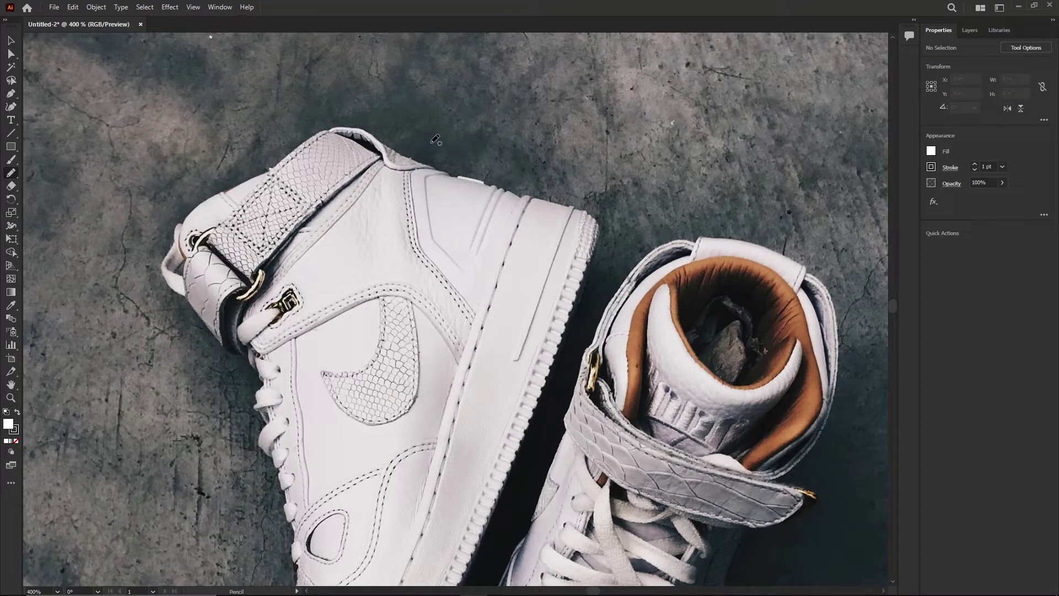
{"action": "scroll", "coordinate": [436, 139], "scroll_direction": "up", "scroll_amount": 3}
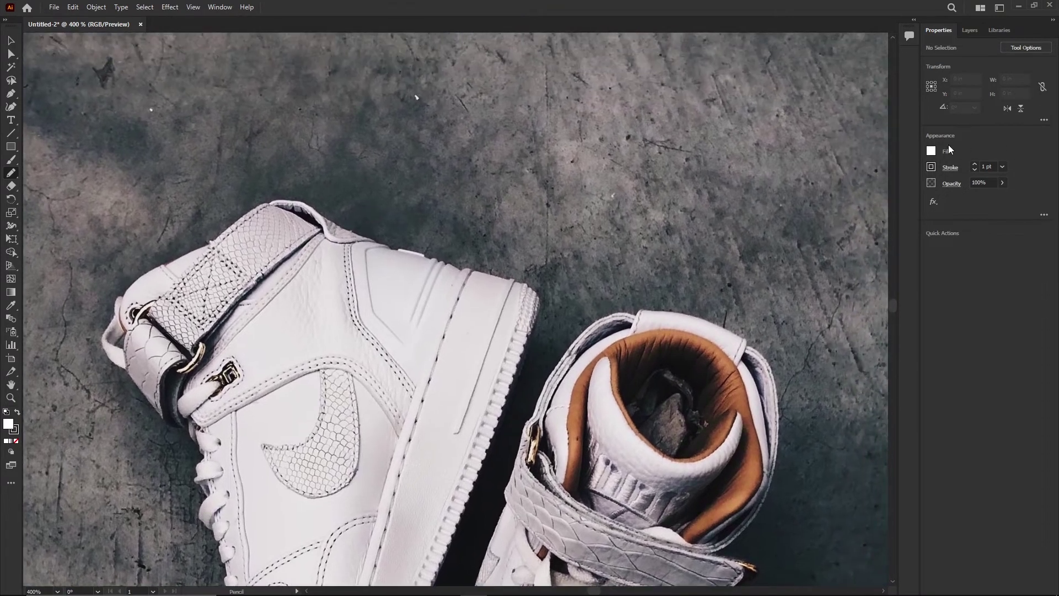
{"action": "left_click", "coordinate": [932, 152]}
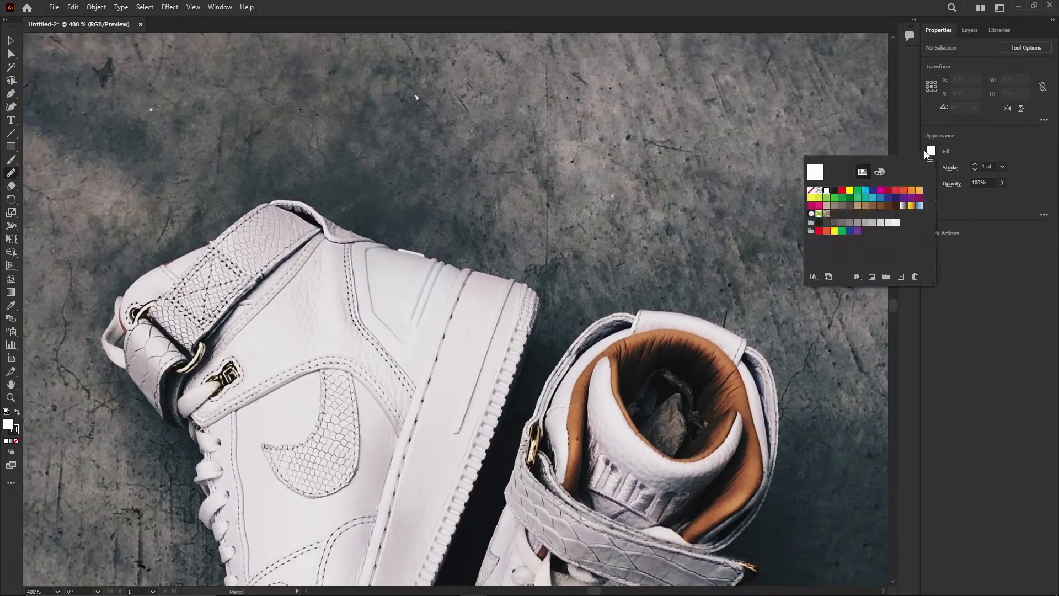
{"action": "left_click", "coordinate": [810, 190]}
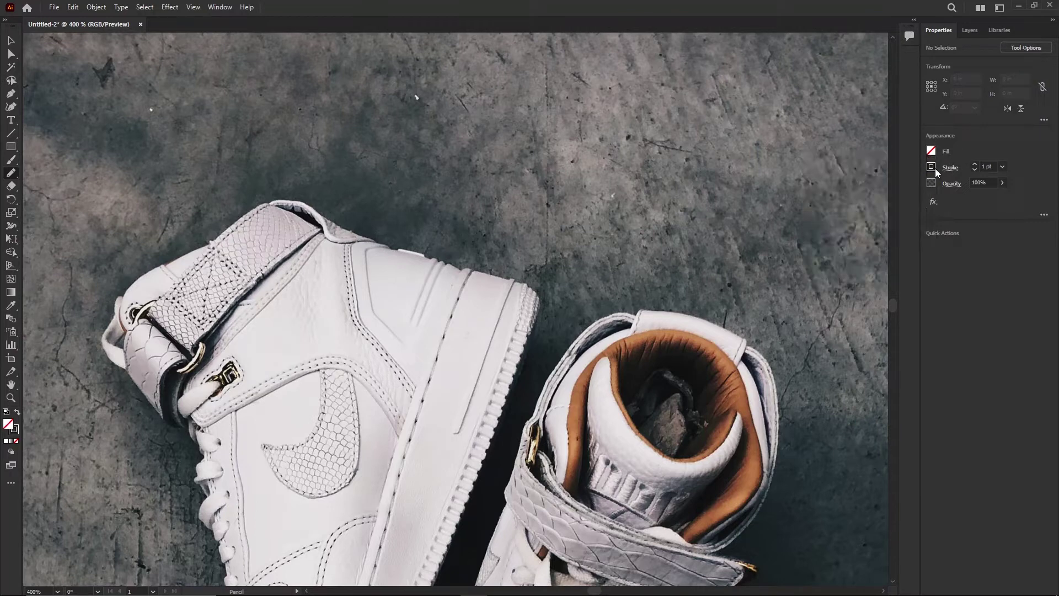
{"action": "left_click", "coordinate": [933, 167]}
{"action": "left_click", "coordinate": [827, 207]}
Draw four white pencil wing strokes above the left sneaker's collar, then undo with Ctrl+Z
{"action": "mouse_move", "coordinate": [338, 210]}
{"action": "left_mouse_down"}
{"action": "mouse_move", "coordinate": [316, 146]}
{"action": "mouse_move", "coordinate": [342, 163]}
{"action": "mouse_move", "coordinate": [378, 158]}
{"action": "mouse_move", "coordinate": [463, 109]}
{"action": "left_mouse_up"}
{"action": "mouse_move", "coordinate": [356, 221]}
{"action": "left_mouse_down"}
{"action": "mouse_move", "coordinate": [356, 186]}
{"action": "mouse_move", "coordinate": [500, 140]}
{"action": "left_mouse_up"}
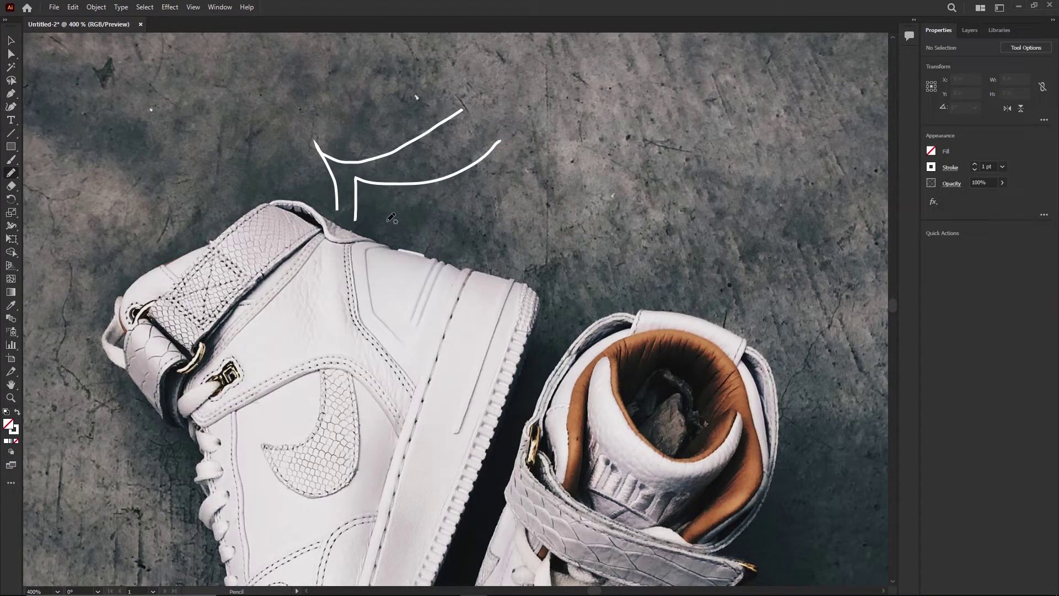
{"action": "mouse_move", "coordinate": [379, 231]}
{"action": "left_mouse_down"}
{"action": "mouse_move", "coordinate": [372, 188]}
{"action": "mouse_move", "coordinate": [465, 187]}
{"action": "mouse_move", "coordinate": [520, 163]}
{"action": "left_mouse_up"}
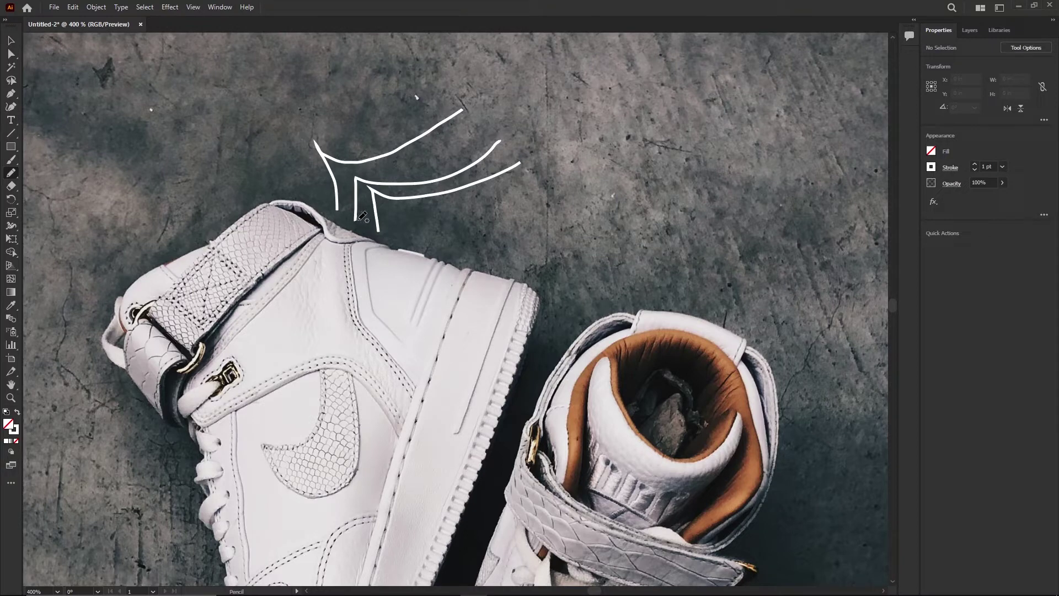
{"action": "mouse_move", "coordinate": [362, 222]}
{"action": "left_mouse_down"}
{"action": "mouse_move", "coordinate": [368, 185]}
{"action": "mouse_move", "coordinate": [421, 190]}
{"action": "mouse_move", "coordinate": [499, 165]}
{"action": "mouse_move", "coordinate": [513, 143]}
{"action": "left_mouse_up"}
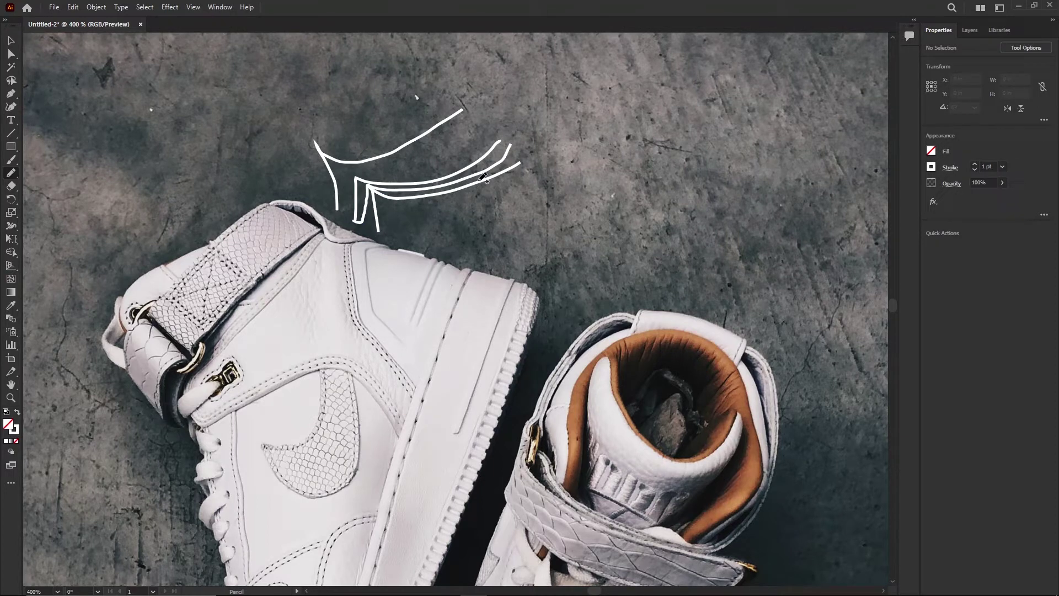
{"action": "key", "text": "ctrl+z"}
{"action": "key", "text": "ctrl+z"}
{"action": "key", "text": "ctrl+z"}
{"action": "key", "text": "ctrl+z"}
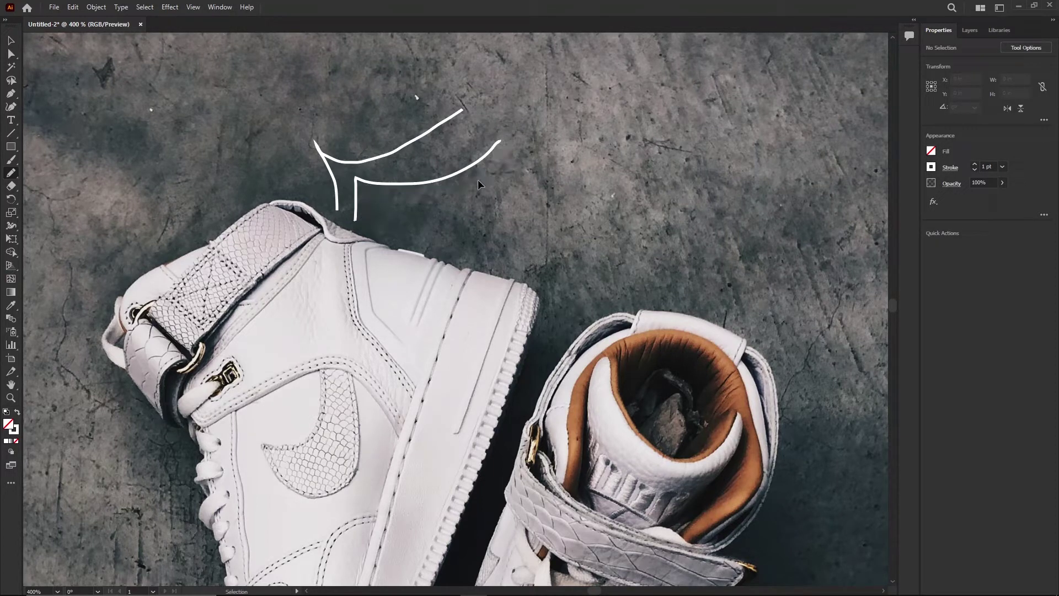
{"action": "double_click", "coordinate": [11, 173]}
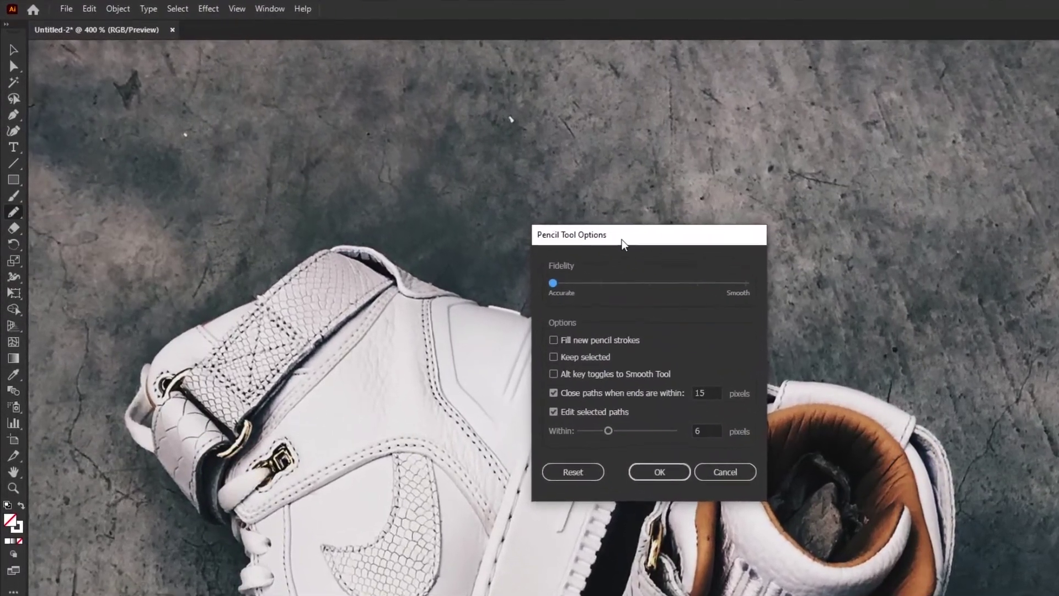
{"action": "mouse_move", "coordinate": [622, 243]}
{"action": "left_mouse_down"}
{"action": "mouse_move", "coordinate": [409, 177]}
{"action": "mouse_move", "coordinate": [223, 149]}
{"action": "mouse_move", "coordinate": [173, 122]}
{"action": "left_mouse_up"}
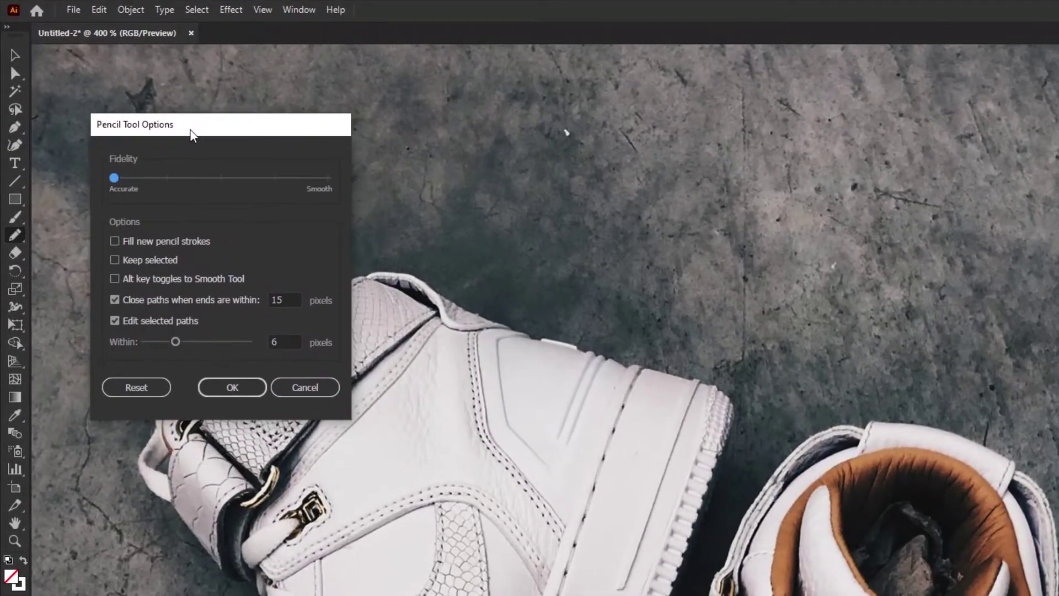
{"action": "left_click", "coordinate": [136, 265]}
{"action": "left_click", "coordinate": [114, 260]}
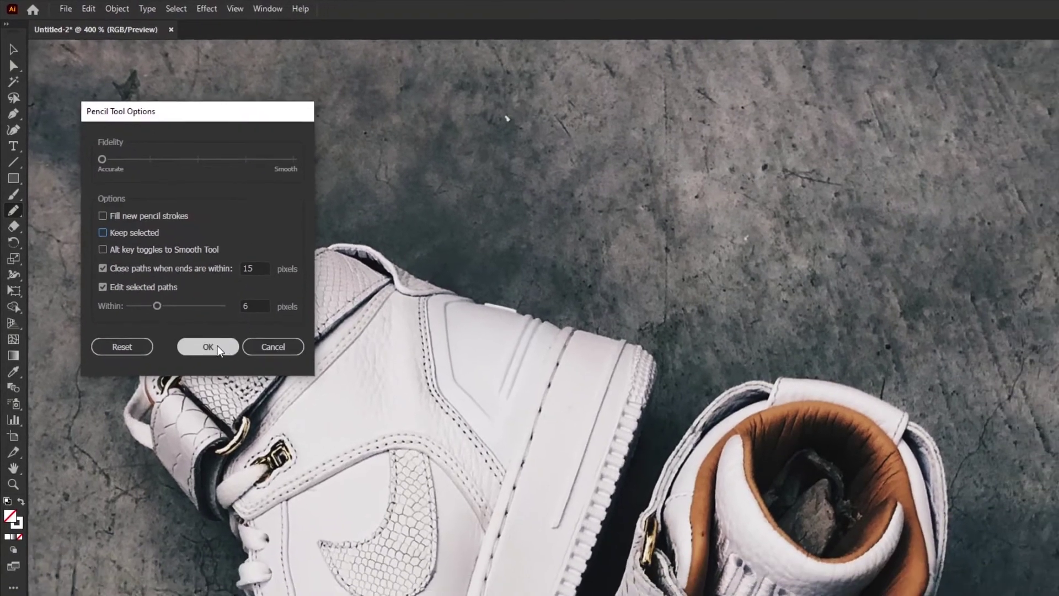
{"action": "left_click", "coordinate": [215, 346]}
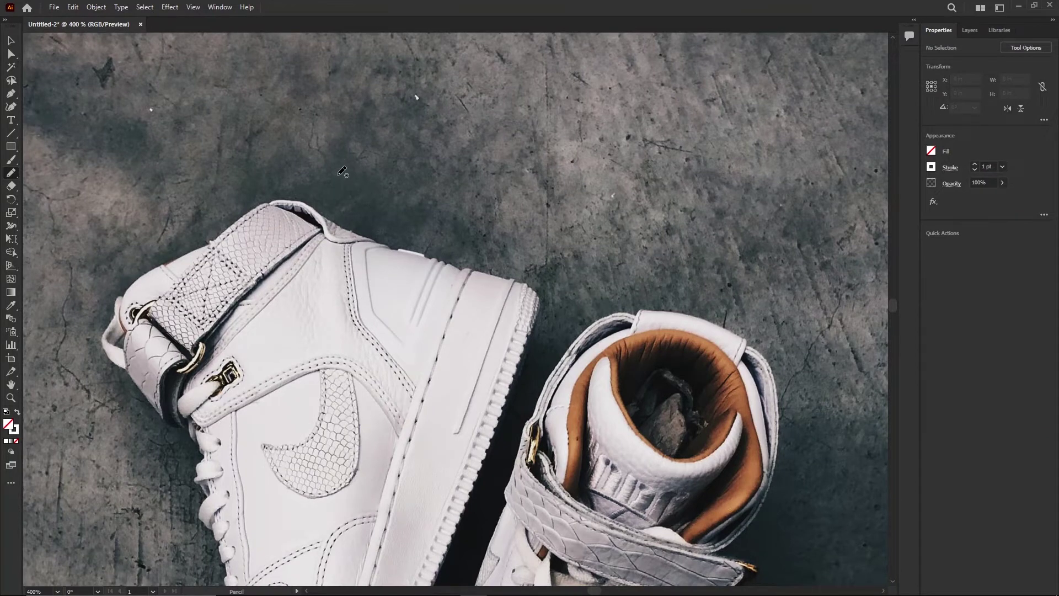
{"action": "mouse_move", "coordinate": [326, 208]}
{"action": "left_mouse_down"}
{"action": "mouse_move", "coordinate": [327, 184]}
{"action": "mouse_move", "coordinate": [350, 187]}
{"action": "mouse_move", "coordinate": [421, 139]}
{"action": "mouse_move", "coordinate": [435, 113]}
{"action": "left_mouse_up"}
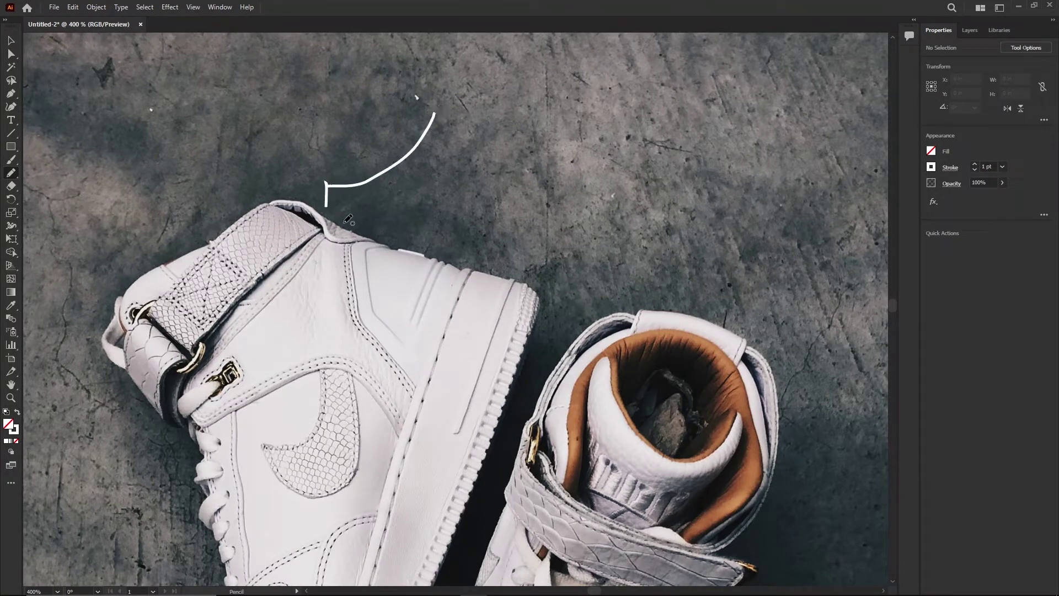
{"action": "mouse_move", "coordinate": [344, 223]}
{"action": "left_mouse_down"}
{"action": "mouse_move", "coordinate": [455, 197]}
{"action": "mouse_move", "coordinate": [491, 157]}
{"action": "left_mouse_up"}
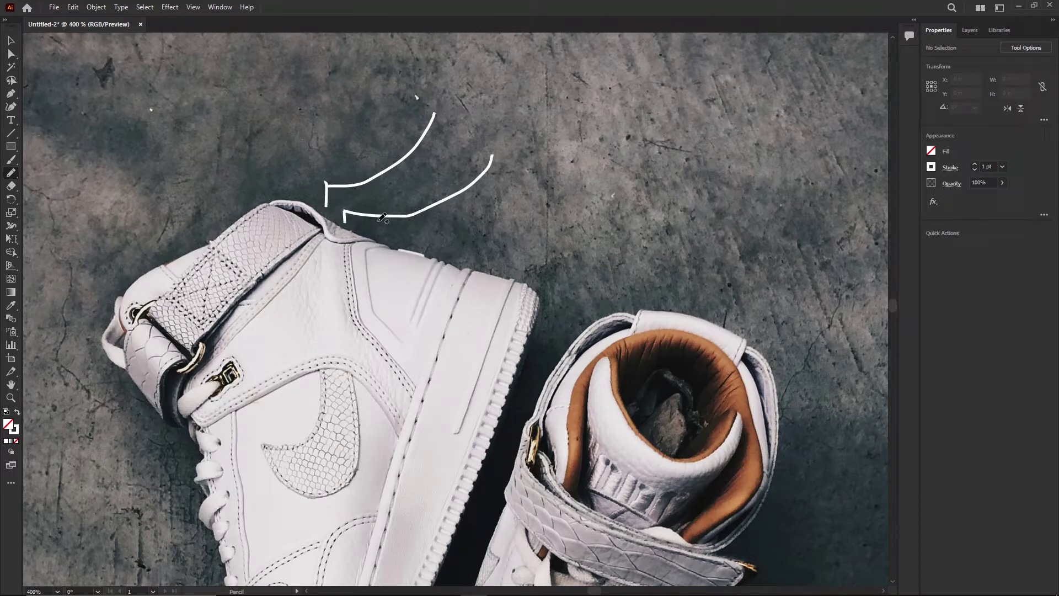
{"action": "mouse_move", "coordinate": [375, 237]}
{"action": "left_mouse_down"}
{"action": "mouse_move", "coordinate": [475, 212]}
{"action": "mouse_move", "coordinate": [517, 178]}
{"action": "left_mouse_up"}
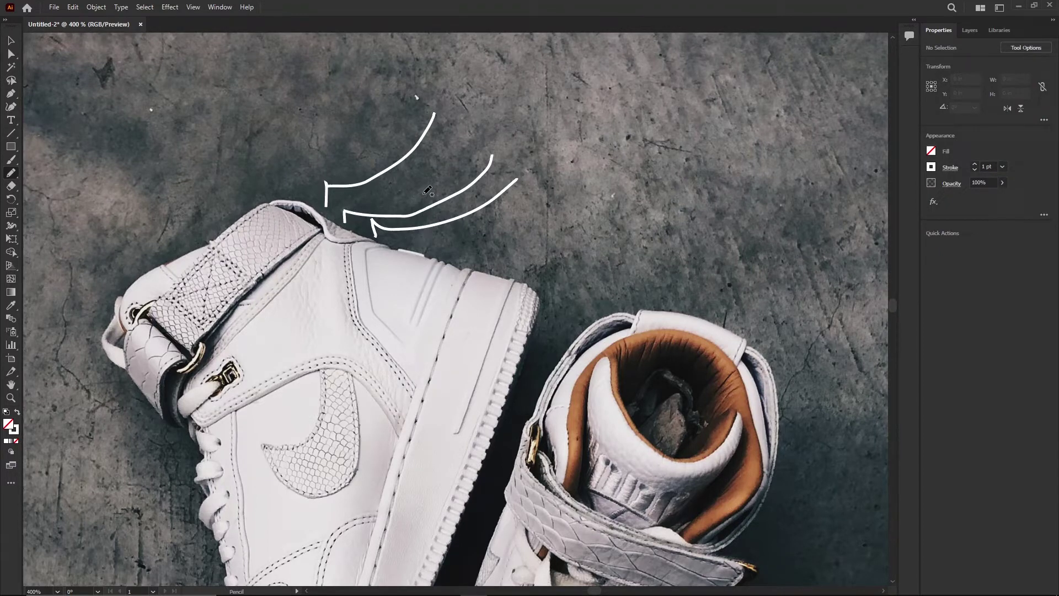
{"action": "key", "text": "ctrl+a"}
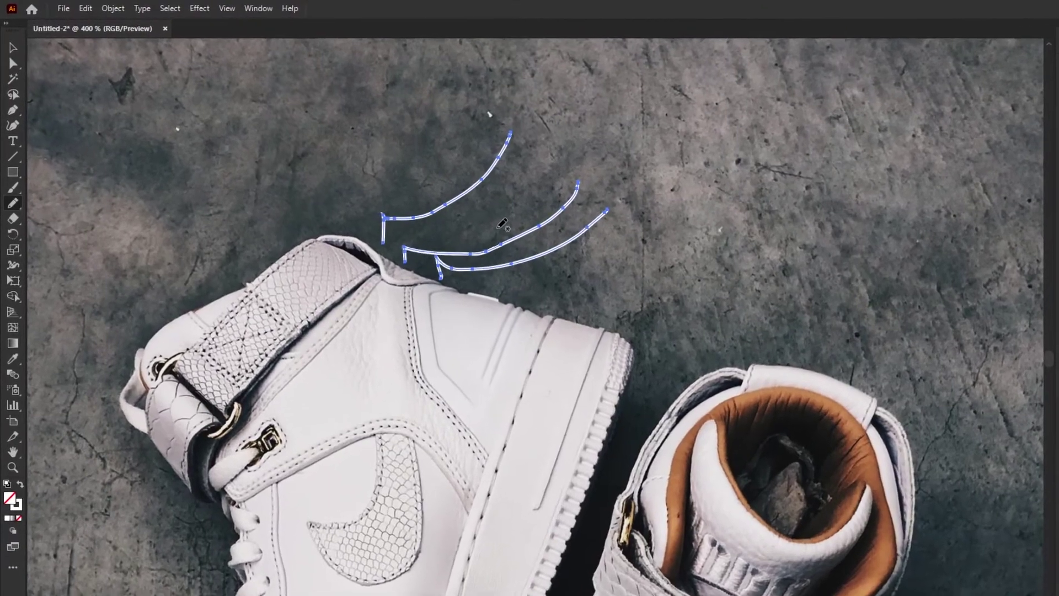
{"action": "key", "text": "Delete"}
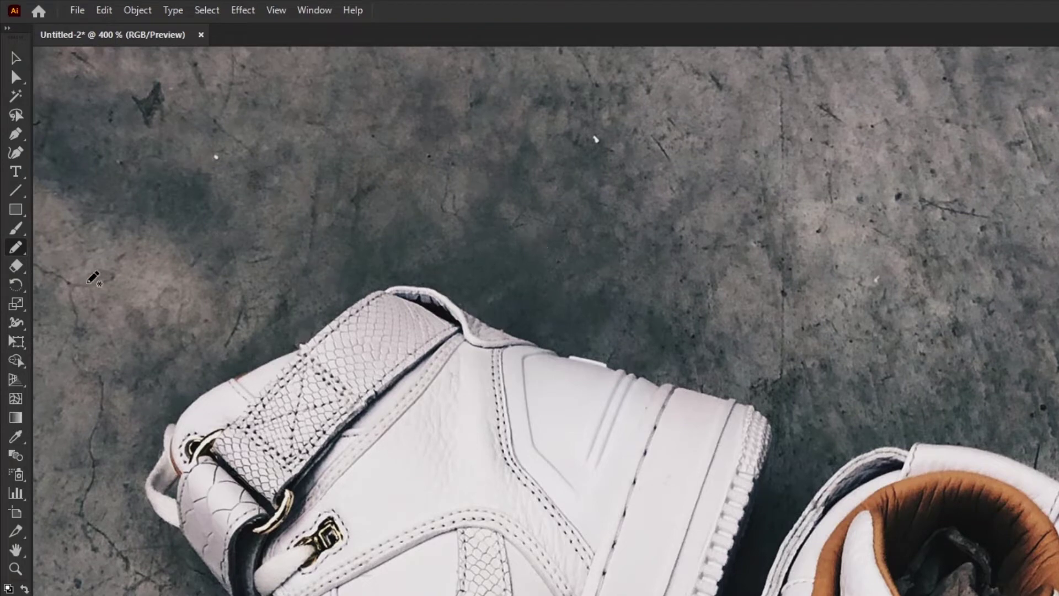
Move the Pencil Tool Fidelity slider most of the way toward Smooth
{"action": "double_click", "coordinate": [15, 249]}
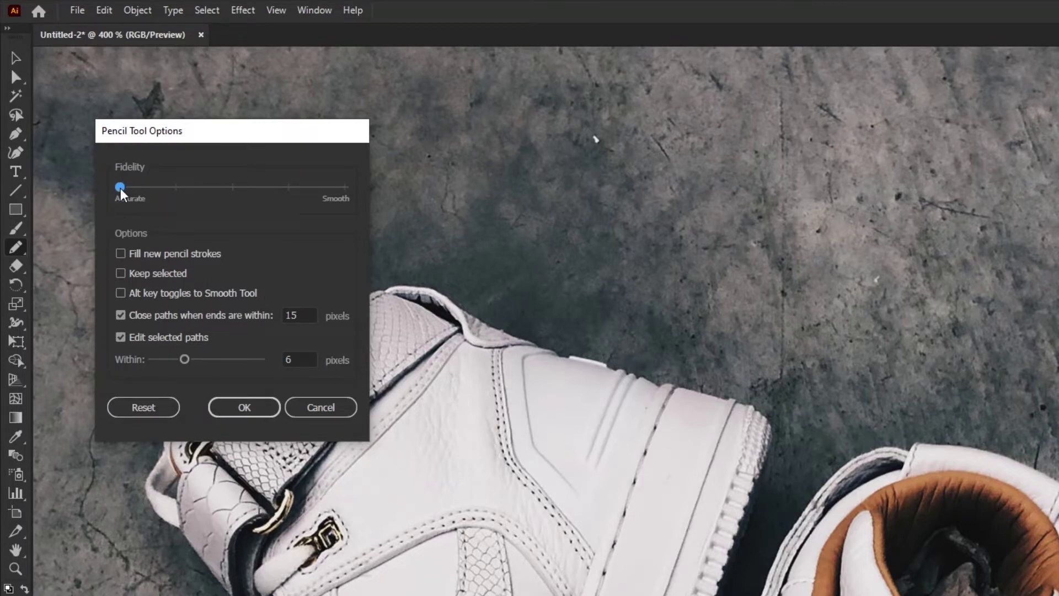
{"action": "left_click_drag", "start_coordinate": [121, 195], "coordinate": [276, 195]}
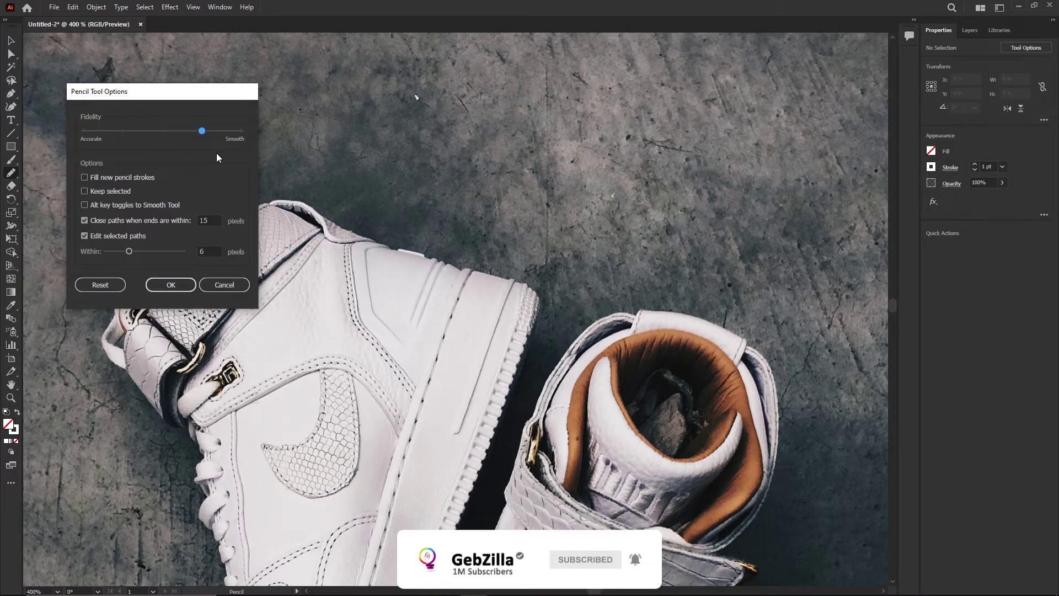
Apply the smoother setting and draw the wing outline plus three feather curves from the collar
{"action": "key", "text": "Return"}
{"action": "mouse_move", "coordinate": [346, 223]}
{"action": "left_mouse_down"}
{"action": "mouse_move", "coordinate": [324, 126]}
{"action": "mouse_move", "coordinate": [373, 136]}
{"action": "mouse_move", "coordinate": [407, 125]}
{"action": "mouse_move", "coordinate": [492, 45]}
{"action": "left_mouse_up"}
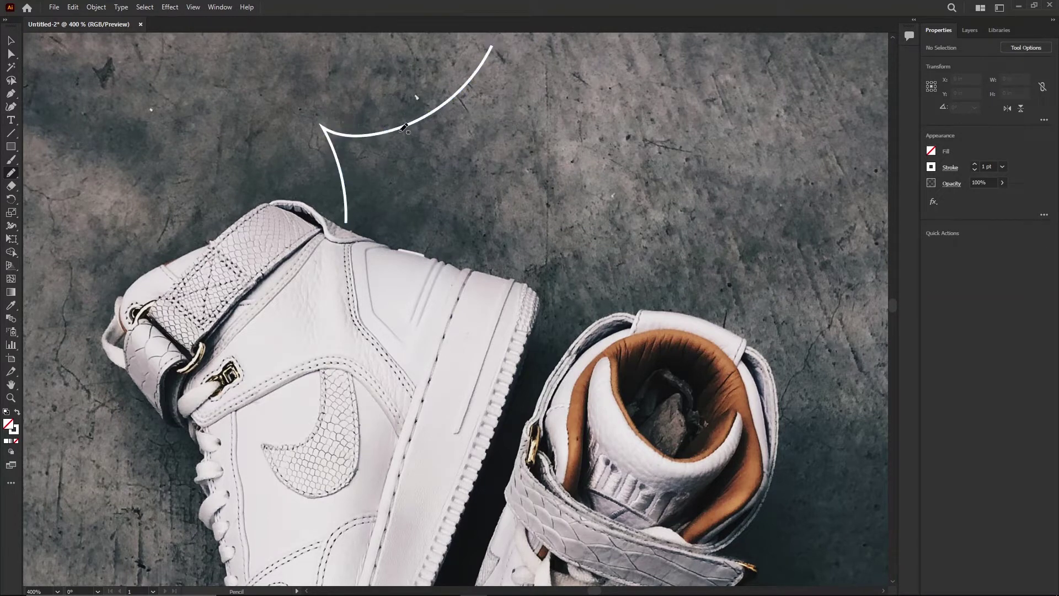
{"action": "mouse_move", "coordinate": [374, 158]}
{"action": "left_mouse_down"}
{"action": "mouse_move", "coordinate": [439, 147]}
{"action": "mouse_move", "coordinate": [479, 117]}
{"action": "mouse_move", "coordinate": [496, 79]}
{"action": "left_mouse_up"}
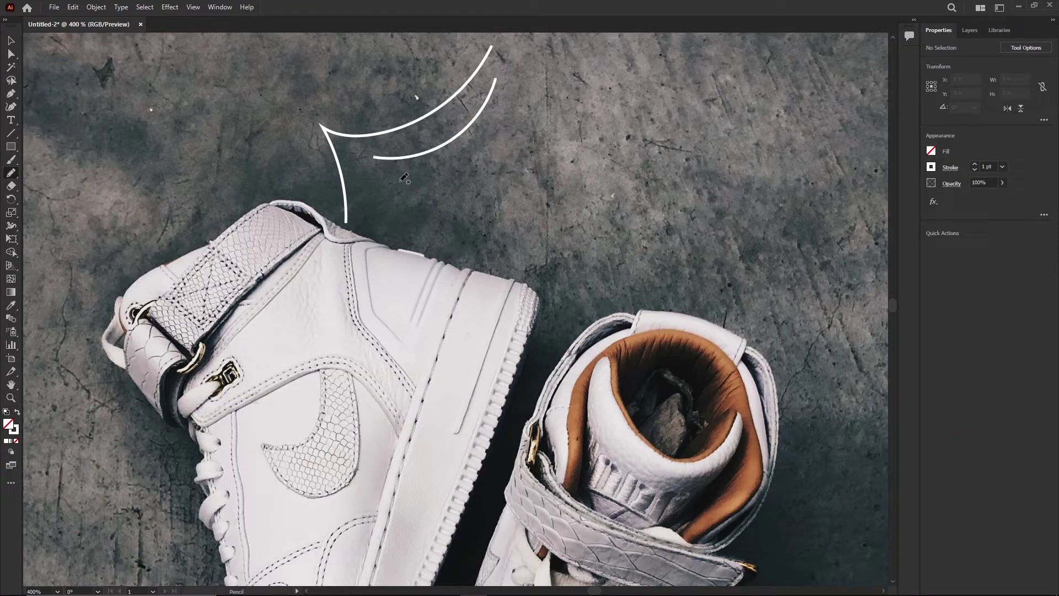
{"action": "mouse_move", "coordinate": [400, 180]}
{"action": "left_mouse_down"}
{"action": "mouse_move", "coordinate": [454, 180]}
{"action": "mouse_move", "coordinate": [490, 162]}
{"action": "mouse_move", "coordinate": [546, 86]}
{"action": "left_mouse_up"}
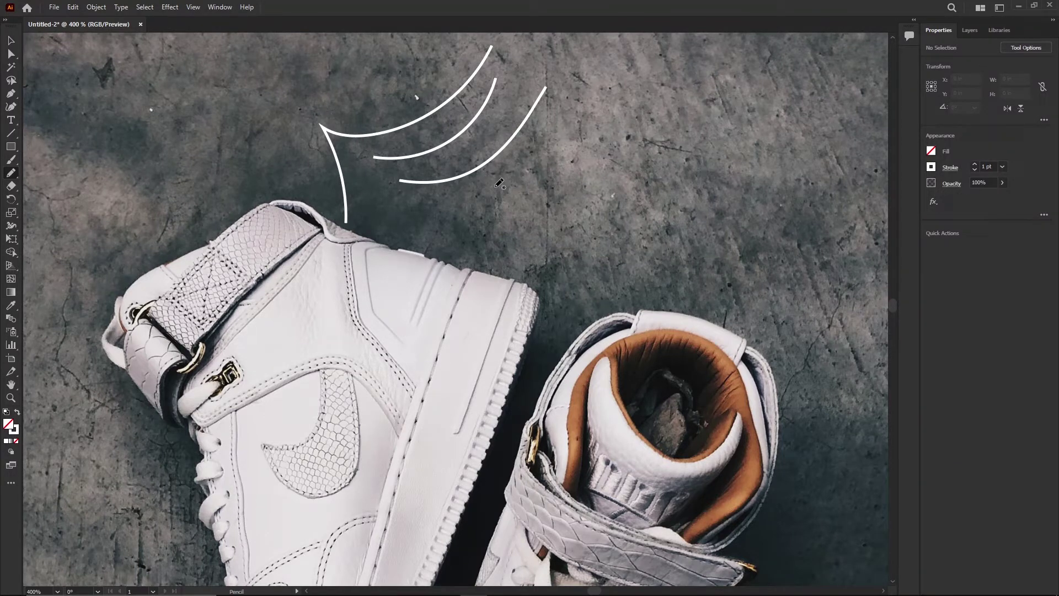
{"action": "mouse_move", "coordinate": [430, 207]}
{"action": "left_mouse_down"}
{"action": "mouse_move", "coordinate": [471, 192]}
{"action": "mouse_move", "coordinate": [518, 126]}
{"action": "left_mouse_up"}
Delete the misdrawn fourth feather curve and redraw it
{"action": "key", "text": "v"}
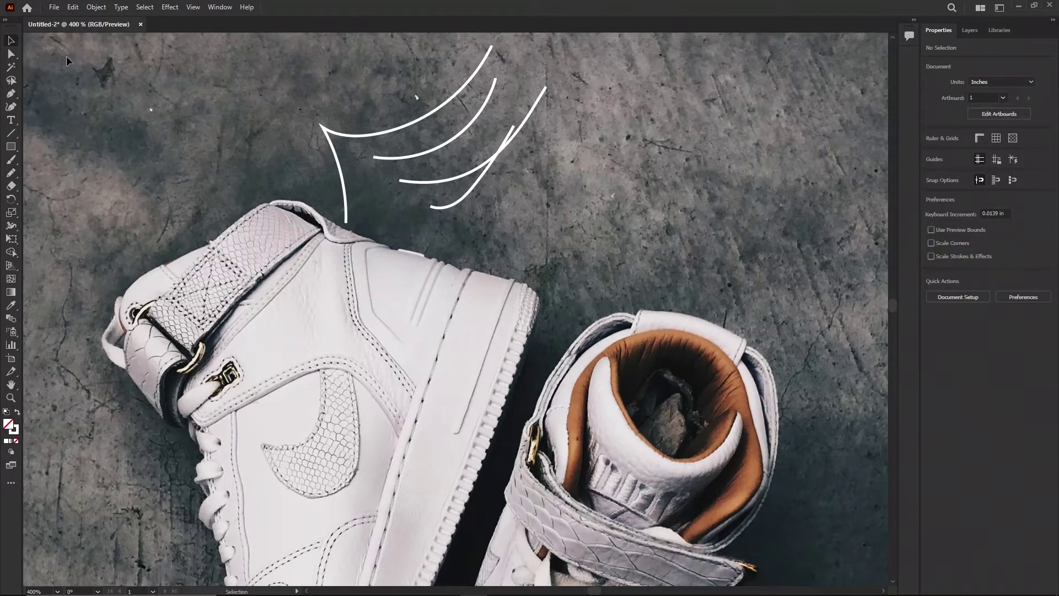
{"action": "left_click", "coordinate": [441, 207]}
{"action": "key", "text": "Delete"}
{"action": "left_click", "coordinate": [11, 173]}
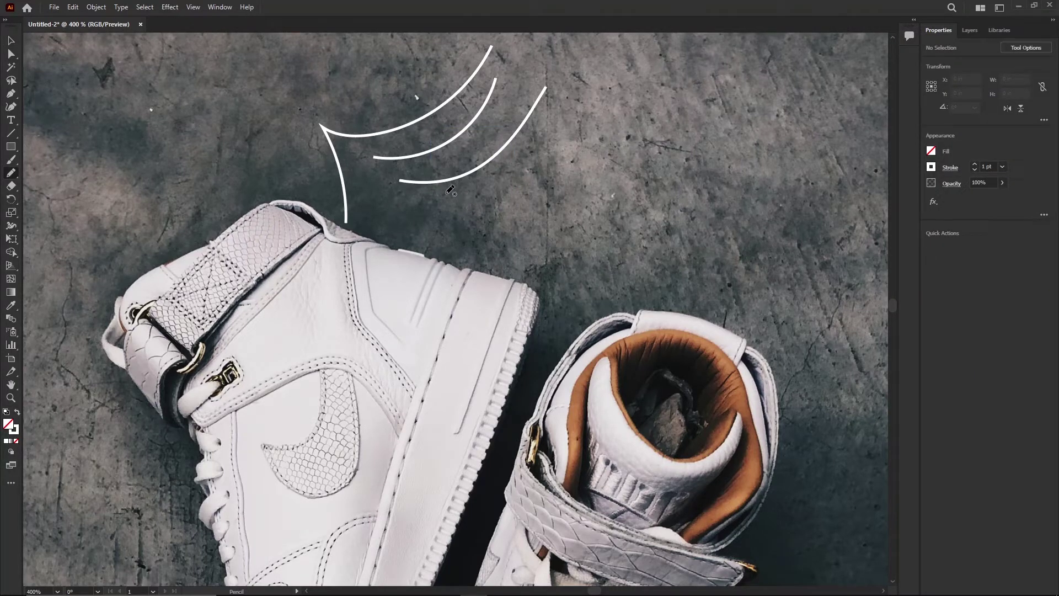
{"action": "mouse_move", "coordinate": [446, 192]}
{"action": "left_mouse_down"}
{"action": "mouse_move", "coordinate": [504, 177]}
{"action": "mouse_move", "coordinate": [561, 118]}
{"action": "left_mouse_up"}
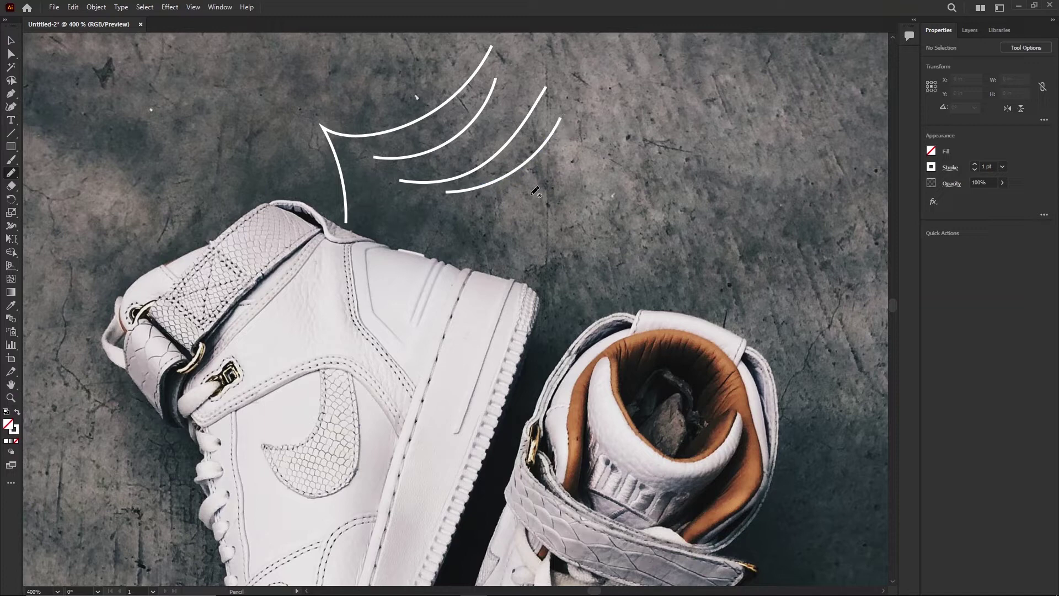
Add fifth and sixth feather curves, short curves under the base and a small top curve
{"action": "mouse_move", "coordinate": [473, 220]}
{"action": "left_mouse_down"}
{"action": "mouse_move", "coordinate": [526, 198]}
{"action": "mouse_move", "coordinate": [546, 172]}
{"action": "left_mouse_up"}
{"action": "left_click_drag", "start_coordinate": [489, 237], "coordinate": [548, 213]}
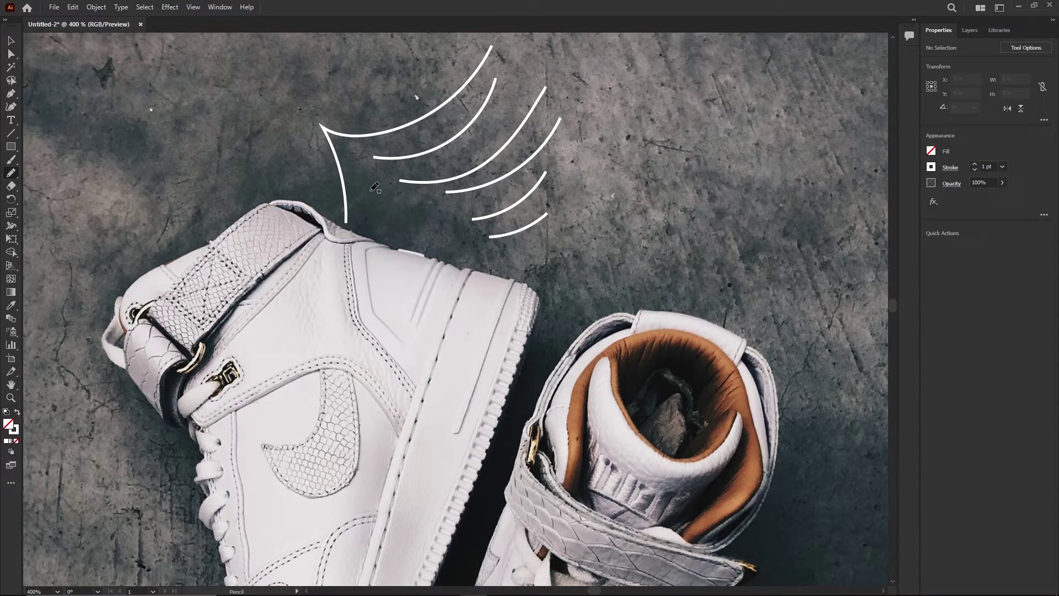
{"action": "mouse_move", "coordinate": [370, 185]}
{"action": "left_mouse_down"}
{"action": "mouse_move", "coordinate": [373, 220]}
{"action": "mouse_move", "coordinate": [394, 225]}
{"action": "left_mouse_up"}
{"action": "mouse_move", "coordinate": [378, 114]}
{"action": "left_mouse_down"}
{"action": "mouse_move", "coordinate": [411, 102]}
{"action": "mouse_move", "coordinate": [438, 54]}
{"action": "left_mouse_up"}
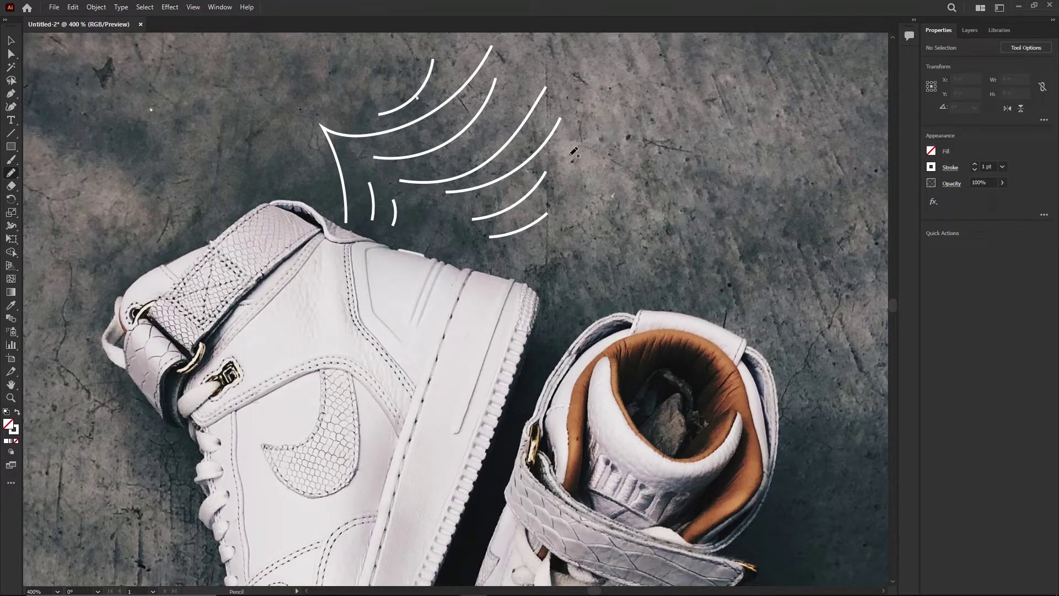
{"action": "left_click_drag", "start_coordinate": [574, 153], "coordinate": [543, 216]}
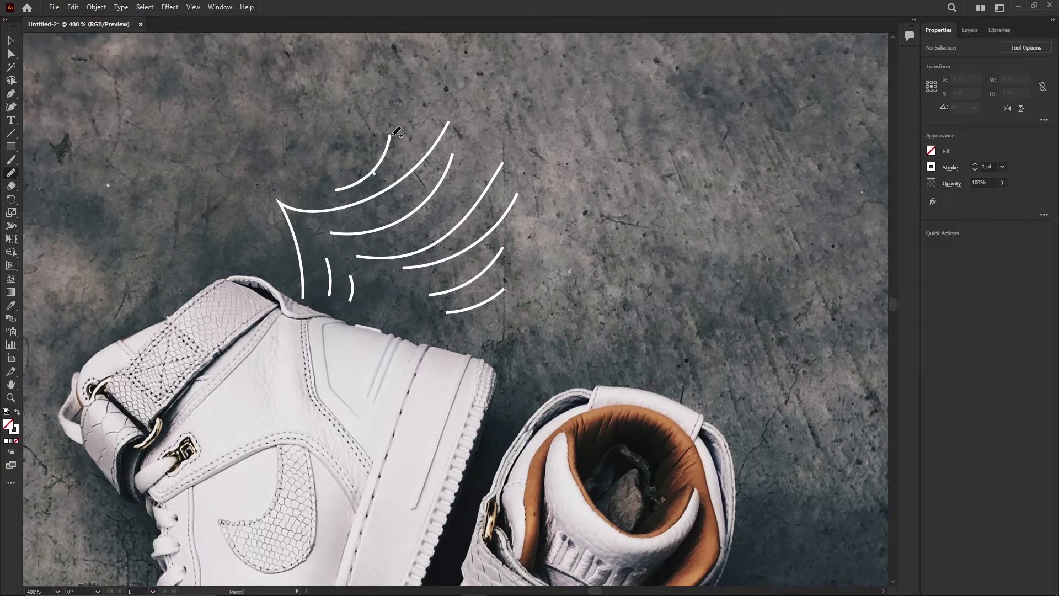
Select all the wing curves and raise their stroke weight to 3 pt
{"action": "key", "text": "v"}
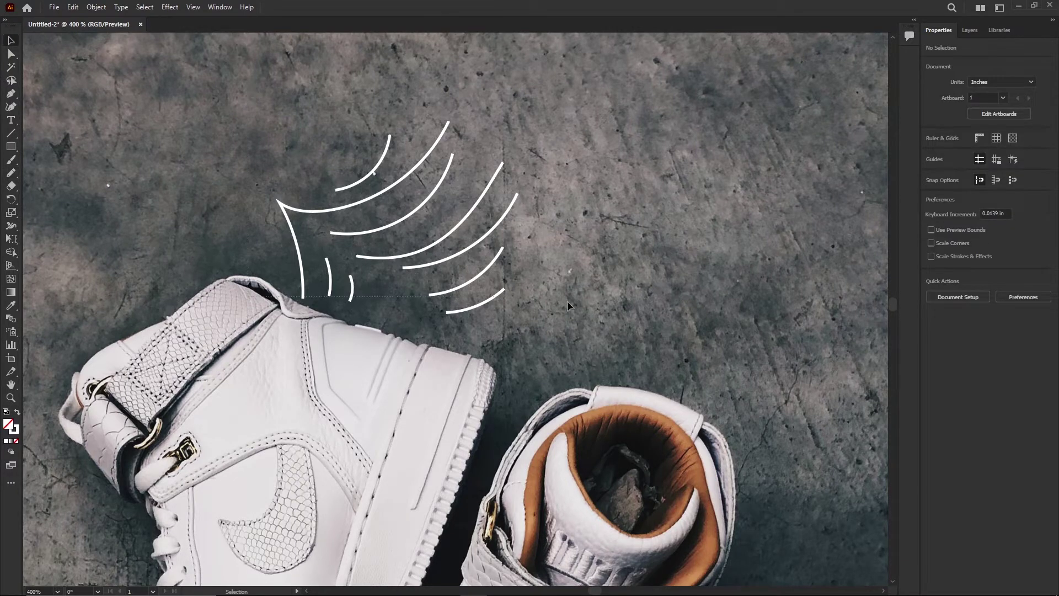
{"action": "key", "text": "ctrl+a"}
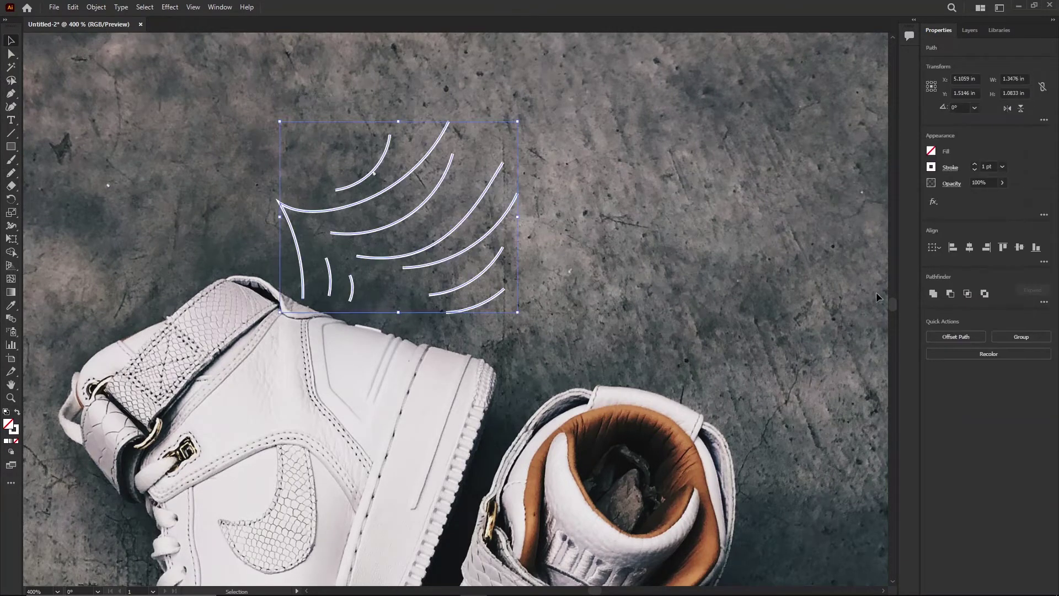
{"action": "left_click", "coordinate": [975, 164]}
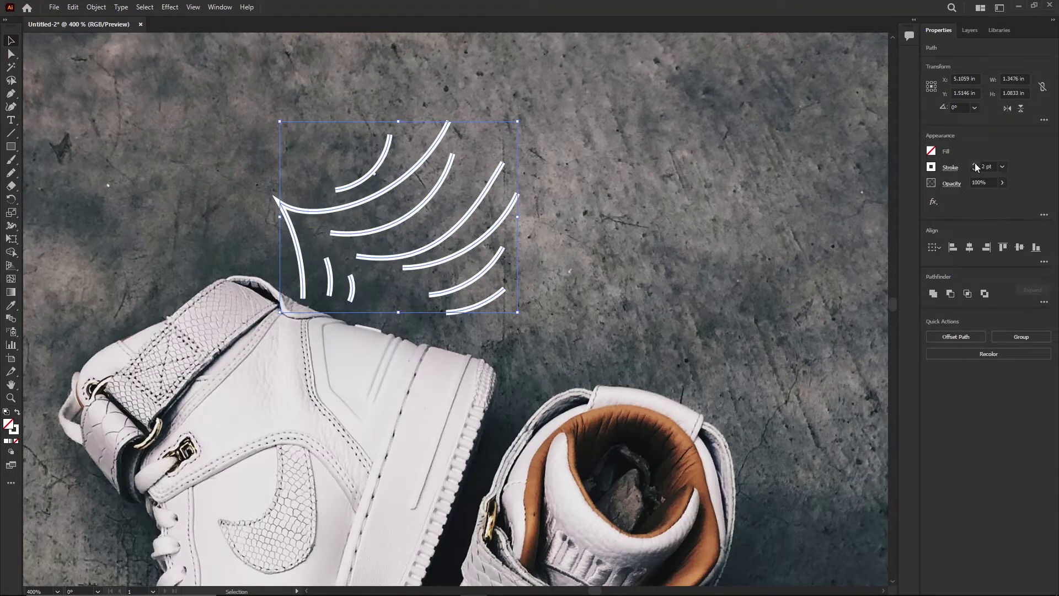
{"action": "left_click", "coordinate": [975, 165]}
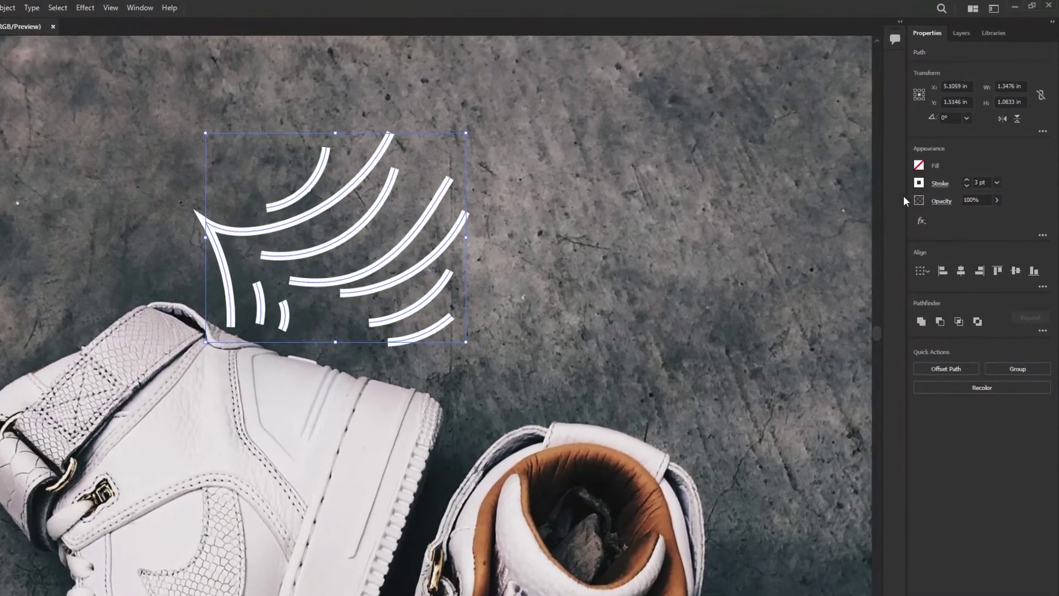
Give the wing strokes Round Cap ends and a Round Join at the corners
{"action": "left_click", "coordinate": [940, 183]}
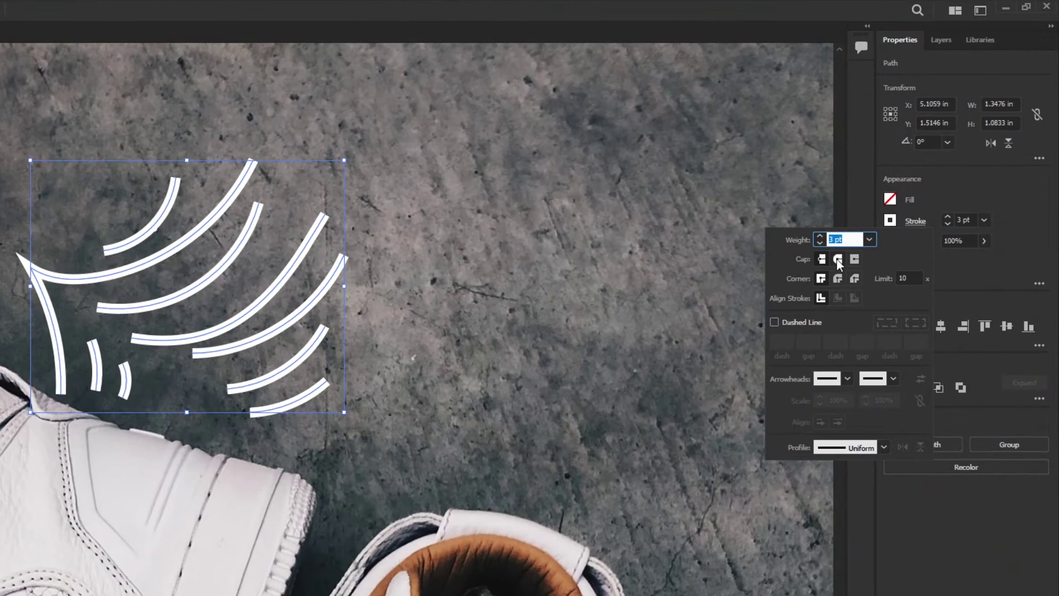
{"action": "left_click", "coordinate": [838, 259]}
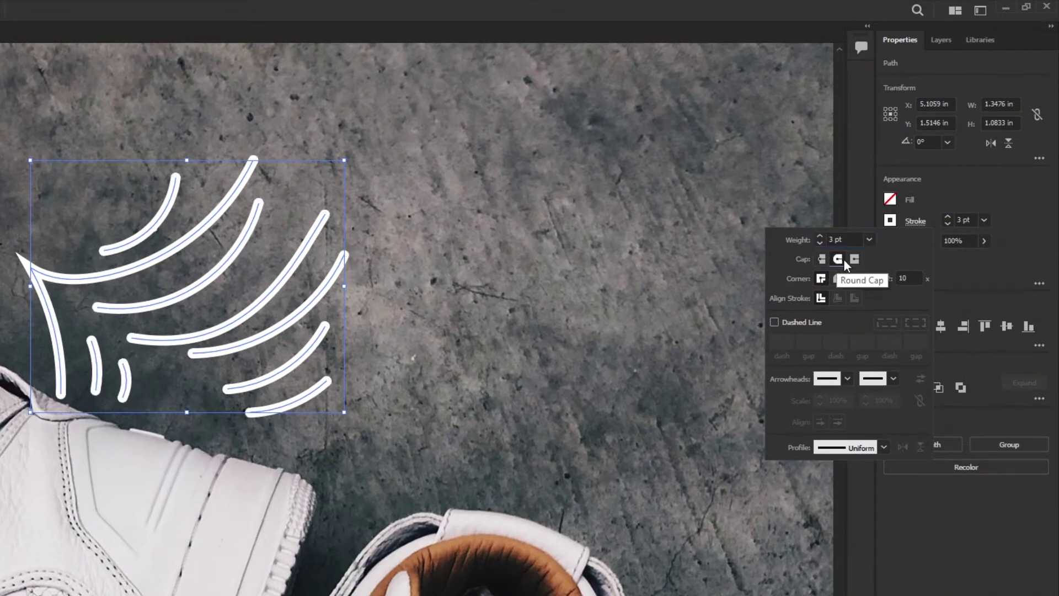
{"action": "left_click", "coordinate": [853, 260]}
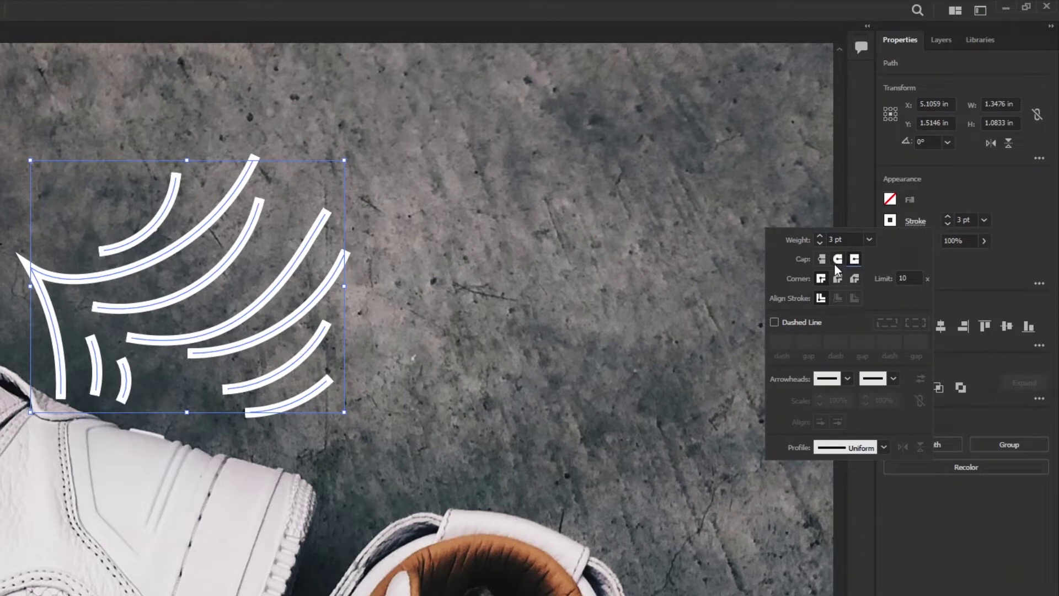
{"action": "left_click", "coordinate": [836, 261]}
{"action": "left_click", "coordinate": [839, 279]}
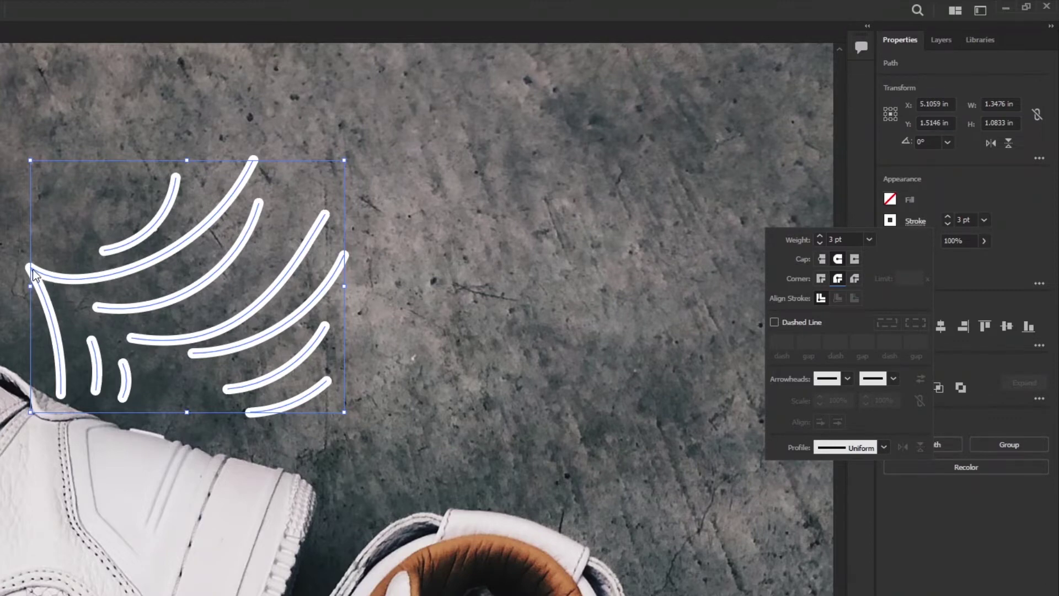
Try round and bevel corner joins on the wing strokes, then settle on Miter Join with limit 10
{"action": "key", "text": "Escape"}
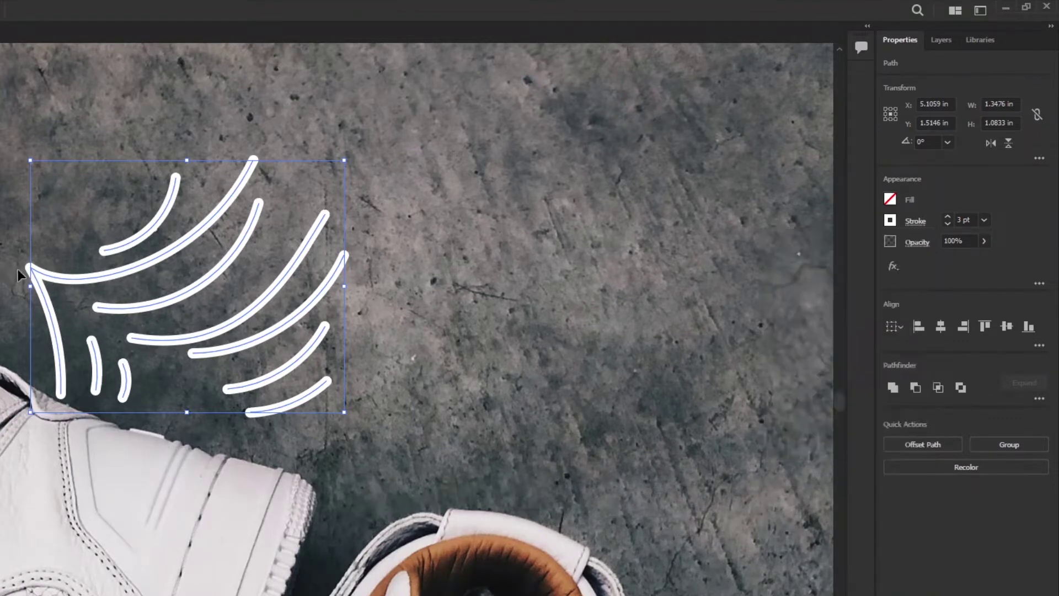
{"action": "scroll", "coordinate": [21, 269], "scroll_direction": "up", "scroll_amount": 3}
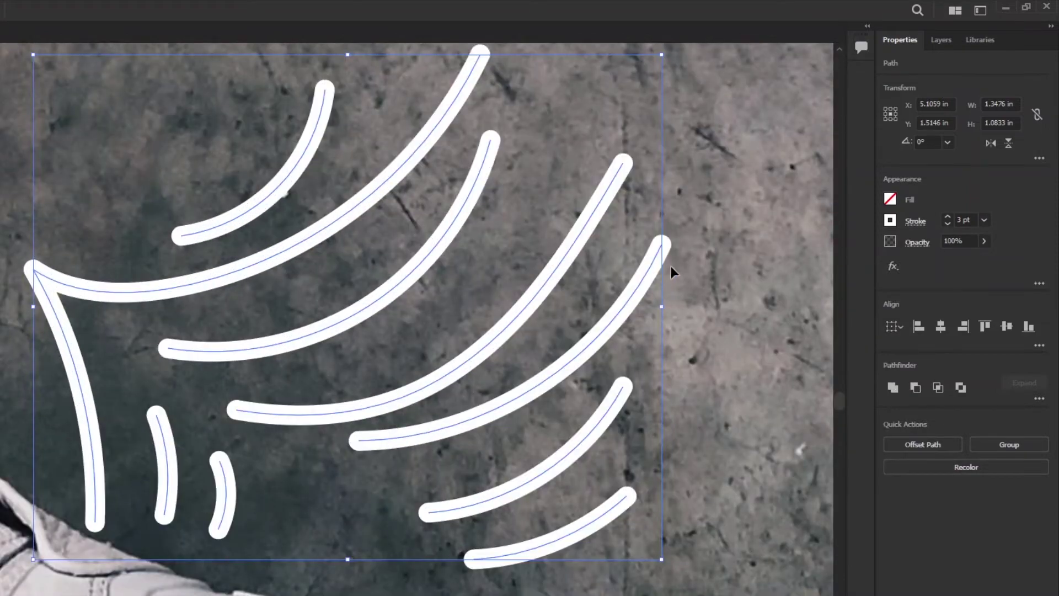
{"action": "left_click", "coordinate": [915, 221]}
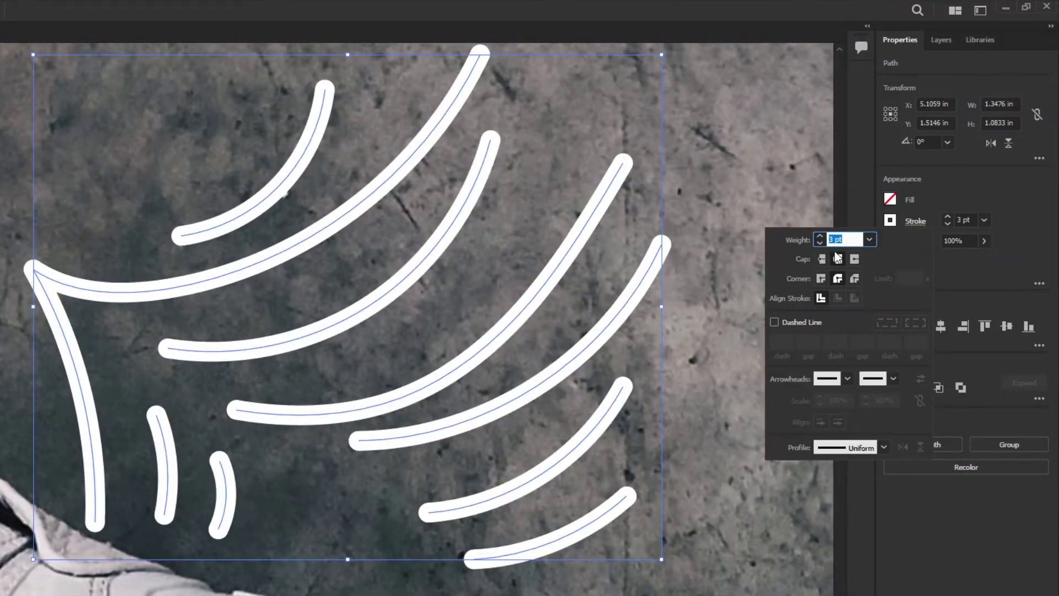
{"action": "left_click", "coordinate": [822, 278]}
{"action": "left_click", "coordinate": [838, 278]}
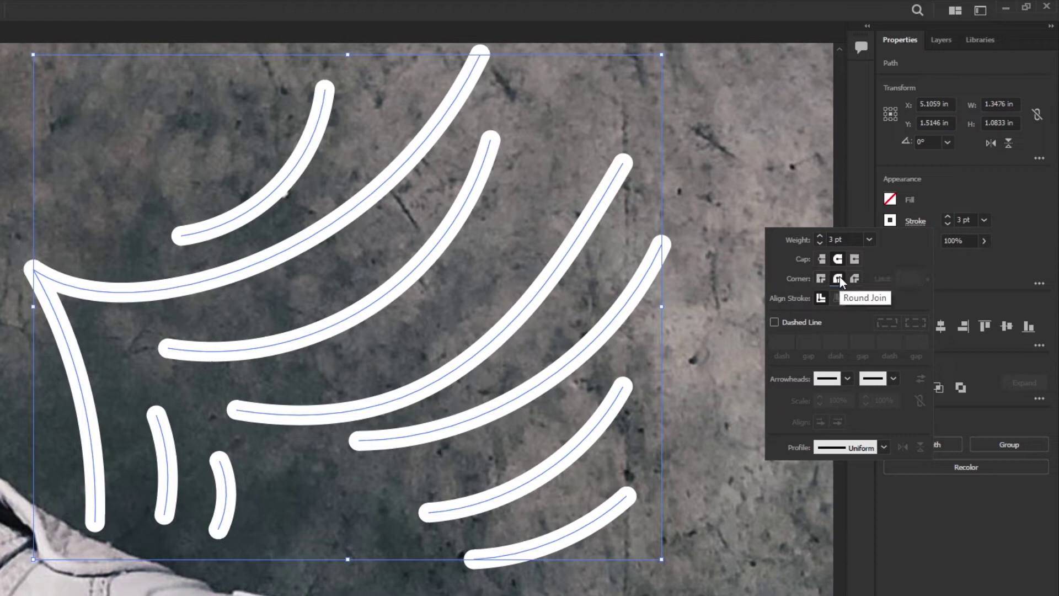
{"action": "left_click", "coordinate": [854, 278]}
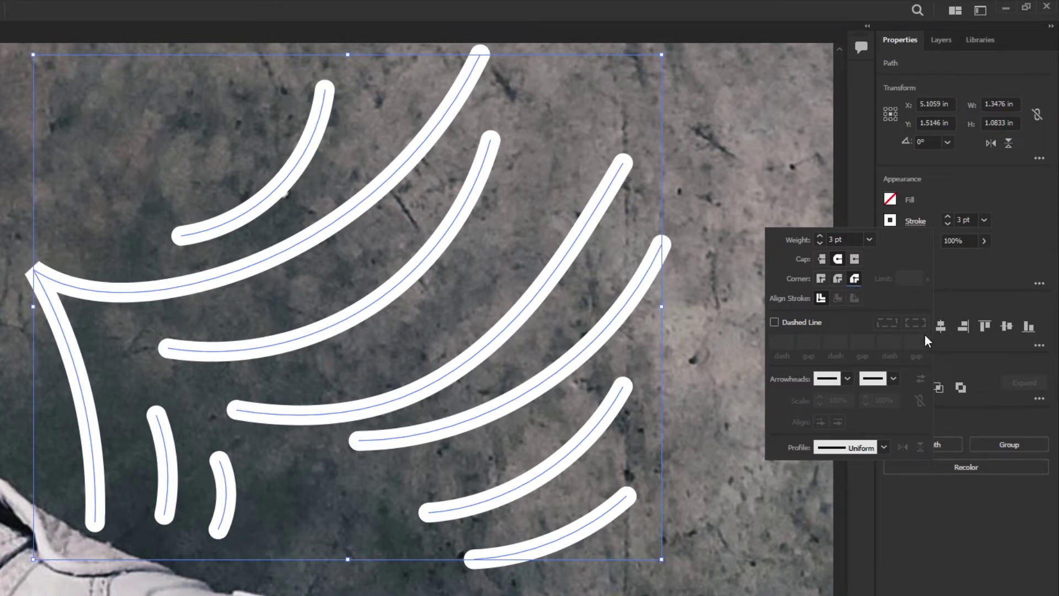
{"action": "left_click", "coordinate": [822, 279]}
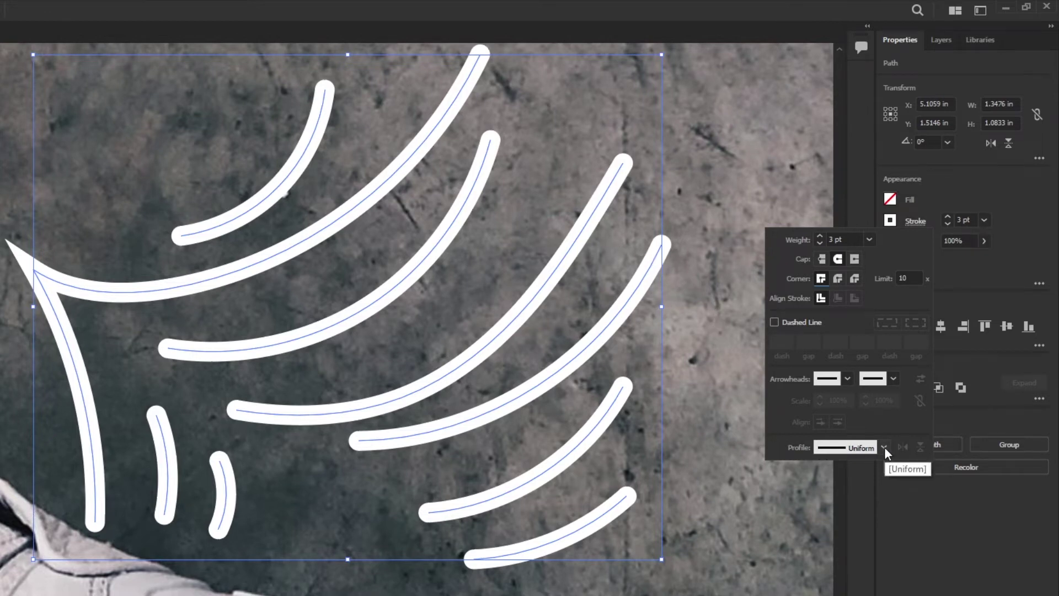
After trying Width Profile 1, apply Width Profile 4 so each wing stroke tapers at one end
{"action": "left_click", "coordinate": [913, 221]}
{"action": "left_click", "coordinate": [913, 221]}
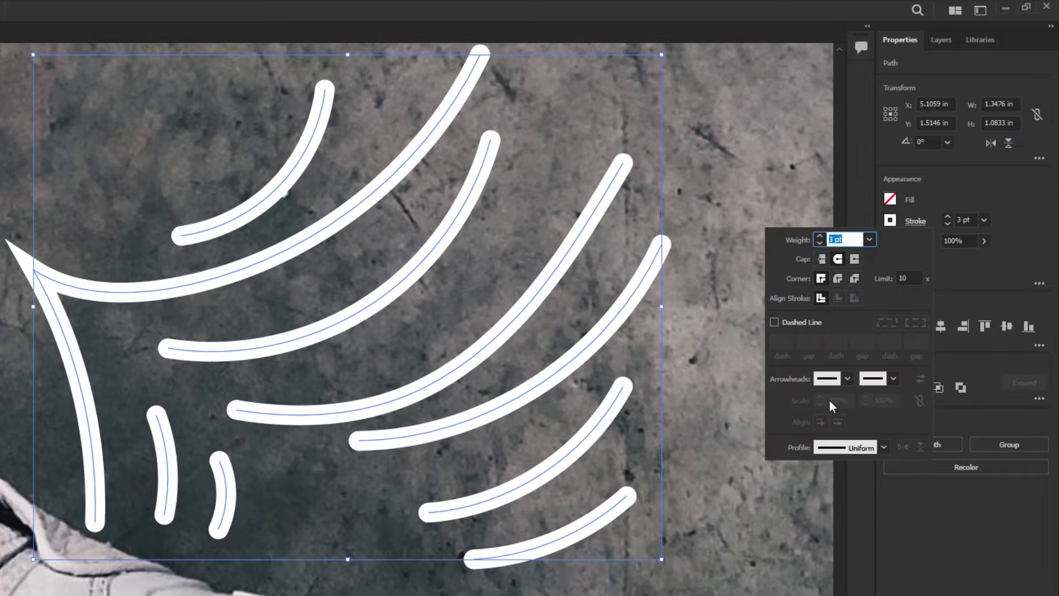
{"action": "left_click", "coordinate": [882, 449]}
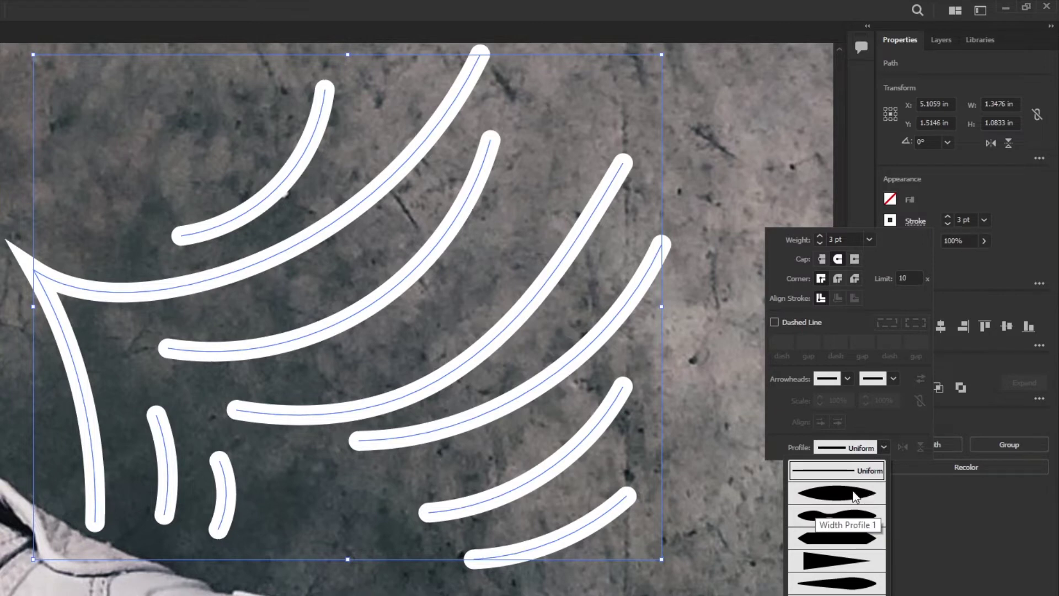
{"action": "left_click", "coordinate": [869, 494]}
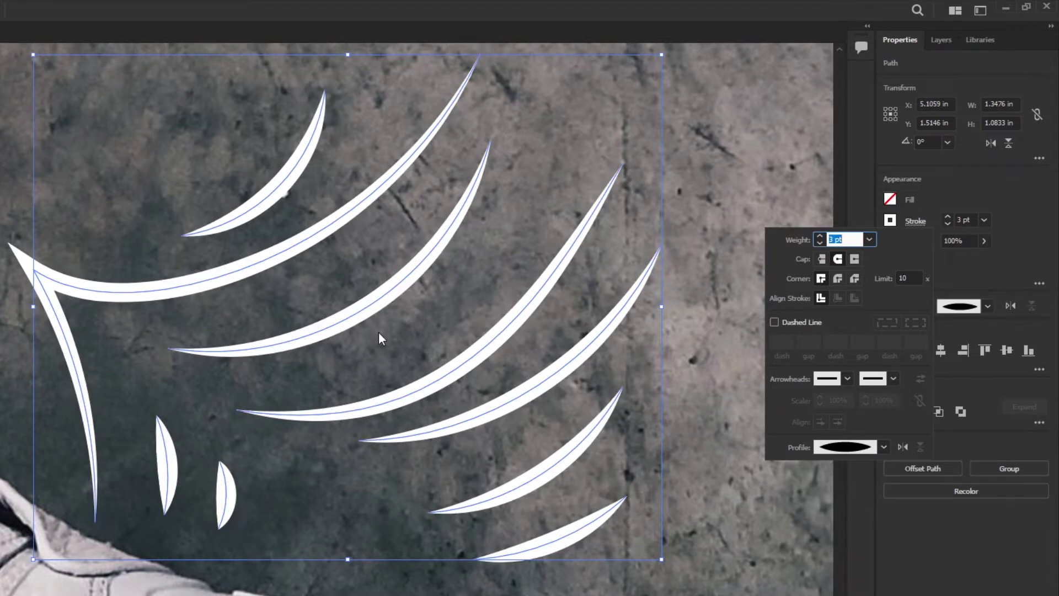
{"action": "key", "text": "Escape"}
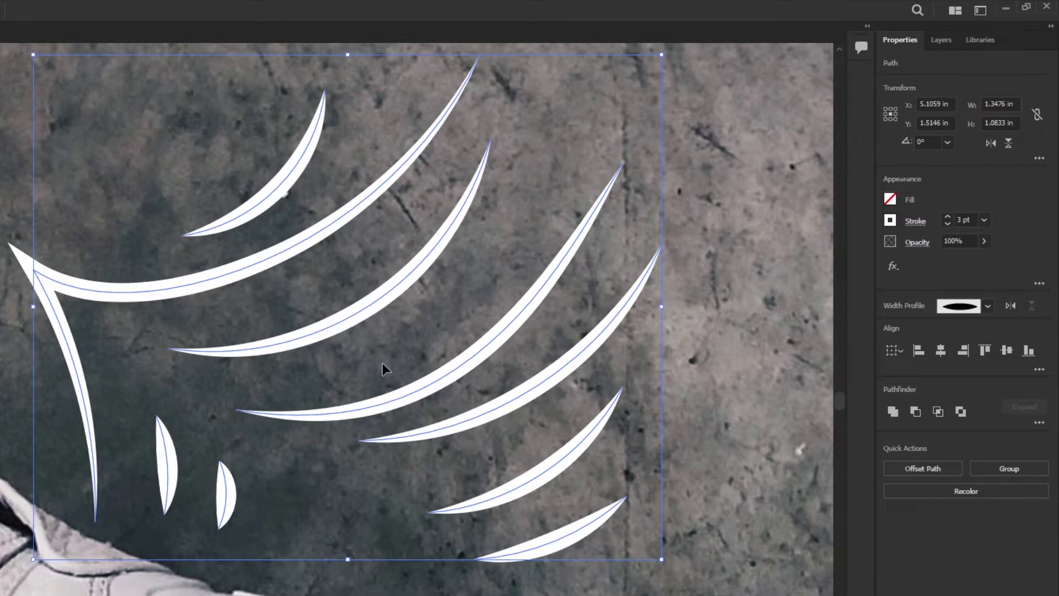
{"action": "scroll", "coordinate": [382, 363], "scroll_direction": "down", "scroll_amount": 1}
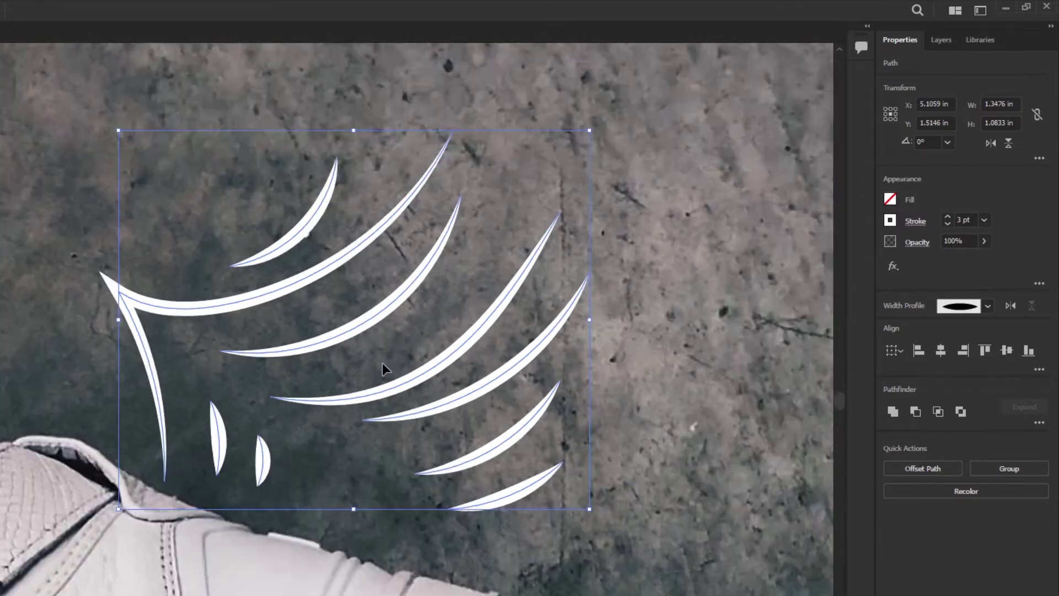
{"action": "left_click_drag", "start_coordinate": [656, 362], "coordinate": [487, 328]}
{"action": "left_click", "coordinate": [916, 222]}
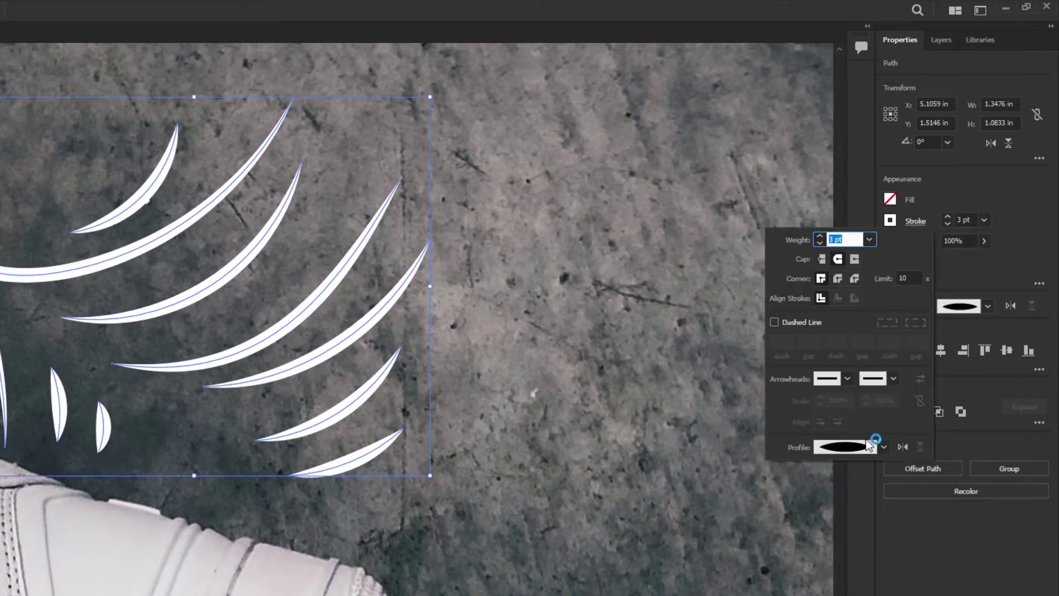
{"action": "left_click", "coordinate": [883, 445]}
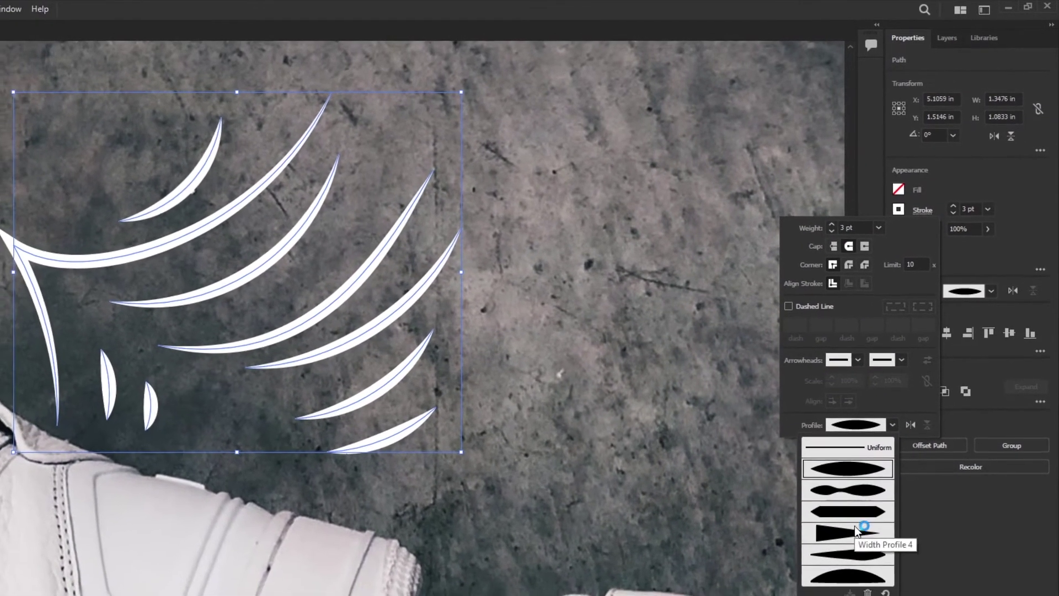
{"action": "left_click", "coordinate": [856, 525]}
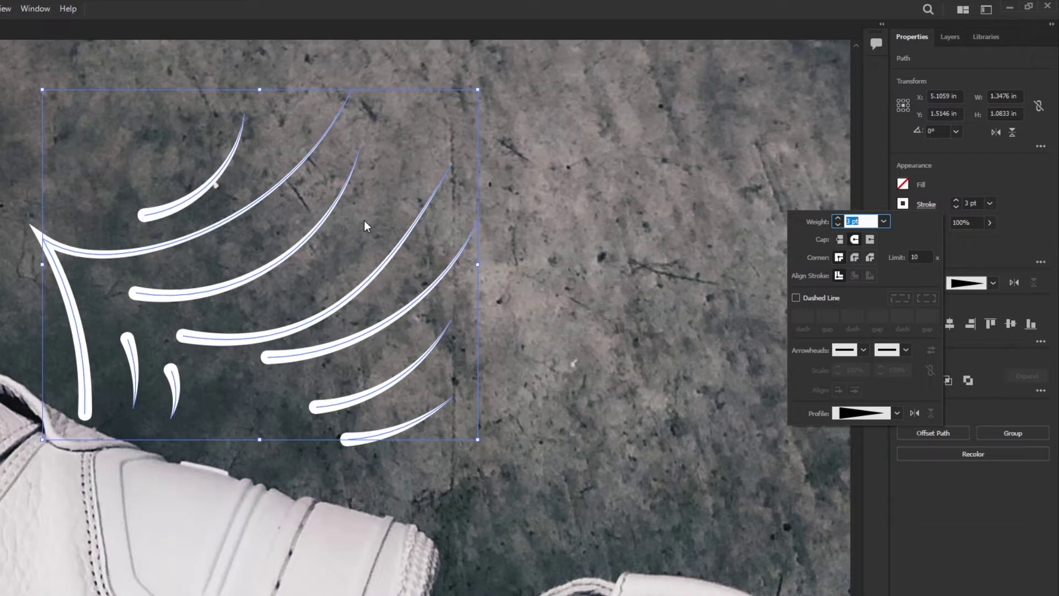
{"action": "key", "text": "Escape"}
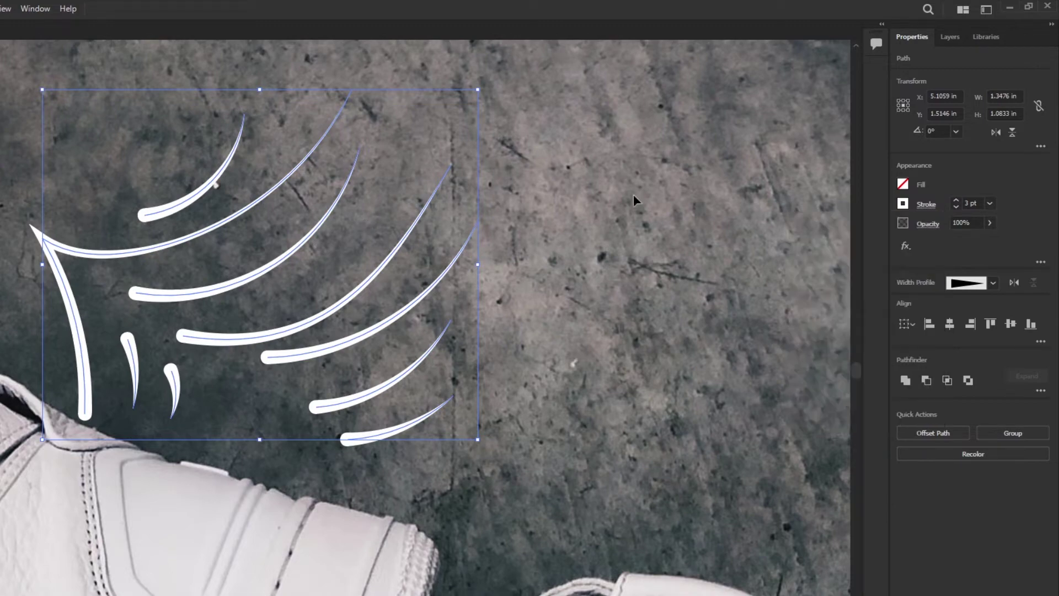
Select all the wing strokes and scale the wing up to about 1.62 × 1.26 in
{"action": "left_click", "coordinate": [593, 229]}
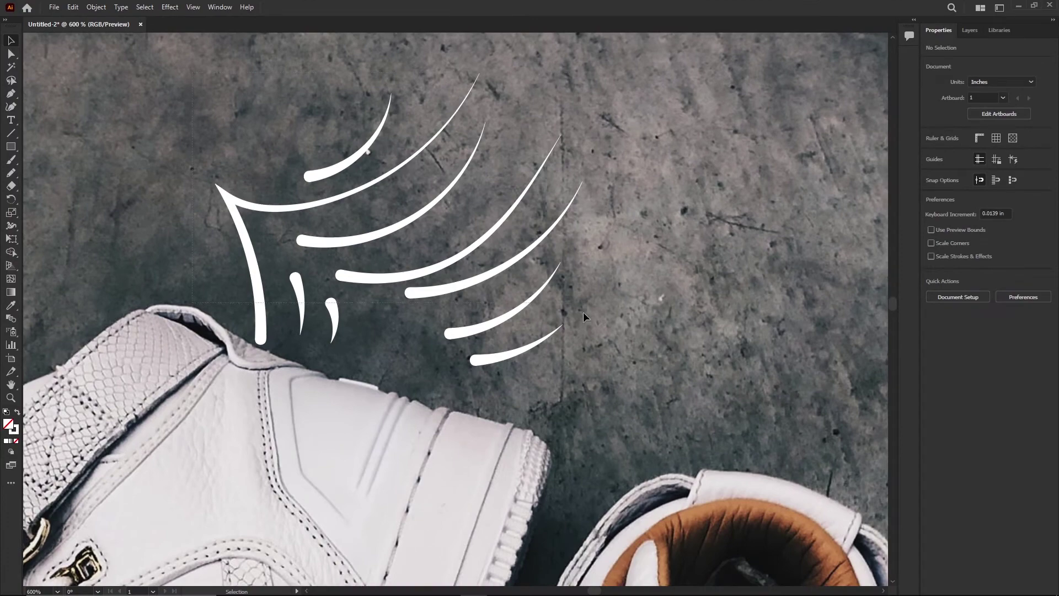
{"action": "key", "text": "ctrl+a"}
{"action": "scroll", "coordinate": [620, 192], "scroll_direction": "down", "scroll_amount": 1}
{"action": "left_click_drag", "start_coordinate": [579, 113], "coordinate": [643, 81]}
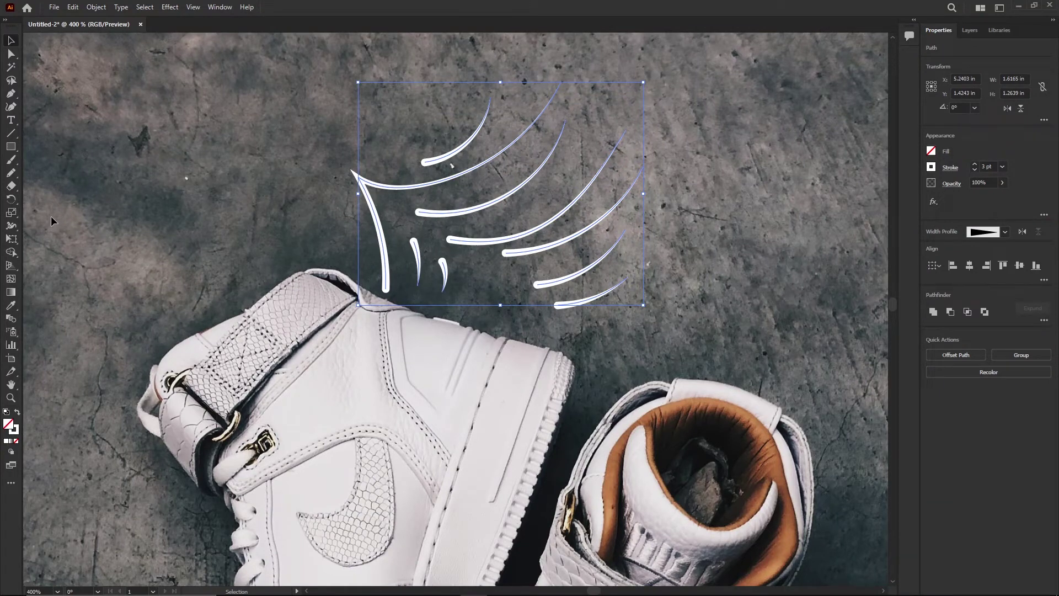
With the Pencil tool, draw eight white diagonal speed lines left of the left sneaker
{"action": "left_click", "coordinate": [32, 199]}
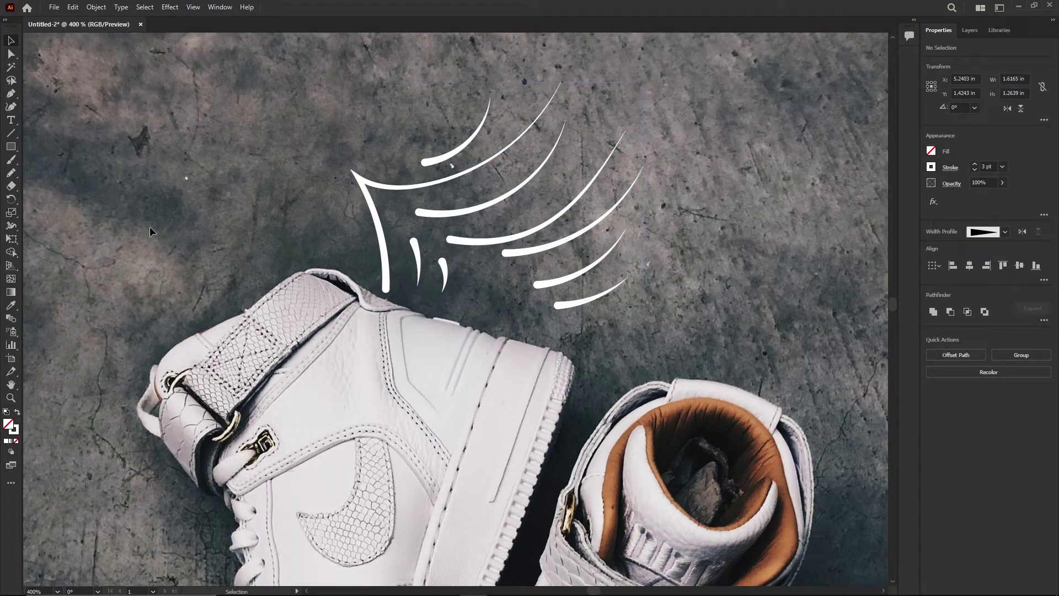
{"action": "left_click", "coordinate": [12, 174]}
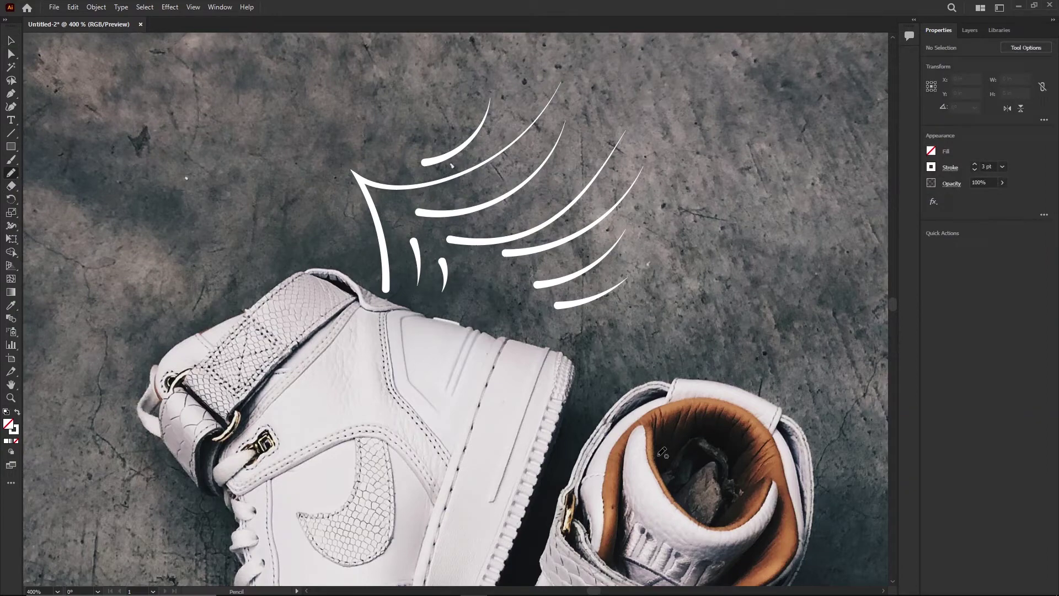
{"action": "scroll", "coordinate": [553, 369], "scroll_direction": "down", "scroll_amount": 2}
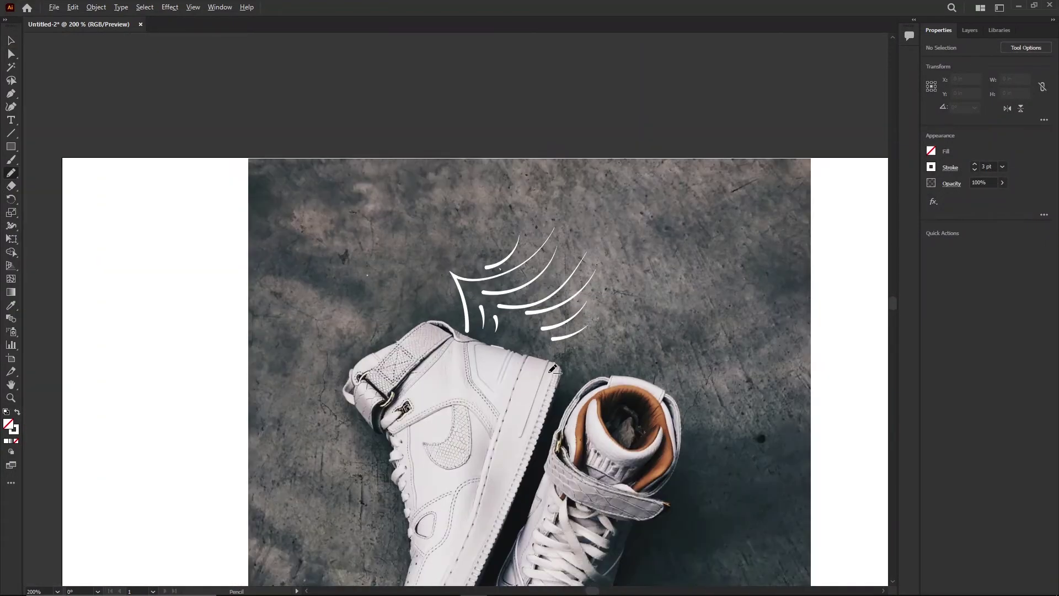
{"action": "scroll", "coordinate": [554, 368], "scroll_direction": "down", "scroll_amount": 3}
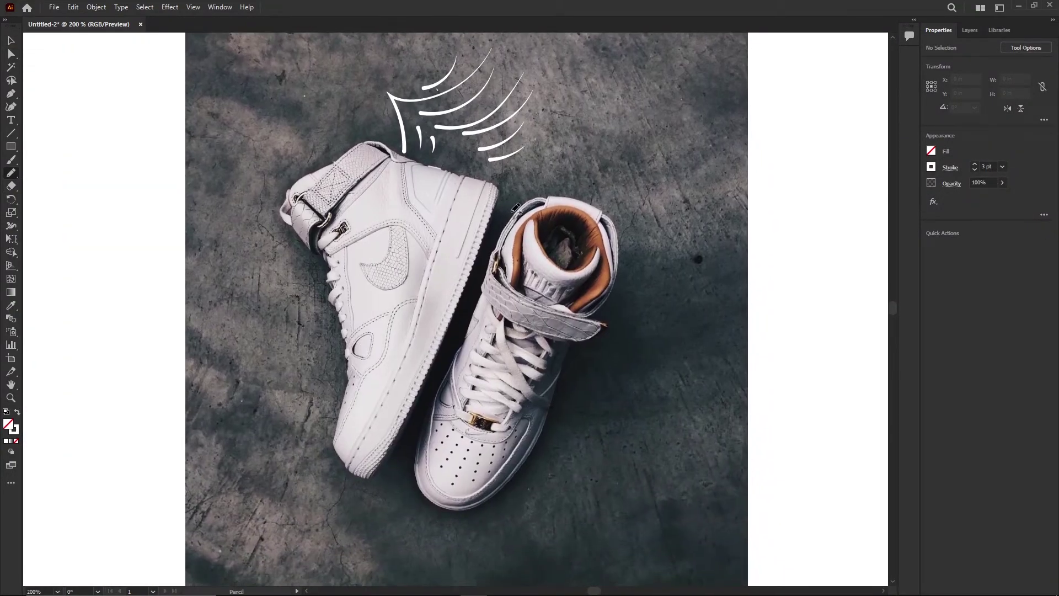
{"action": "scroll", "coordinate": [304, 295], "scroll_direction": "down", "scroll_amount": 1}
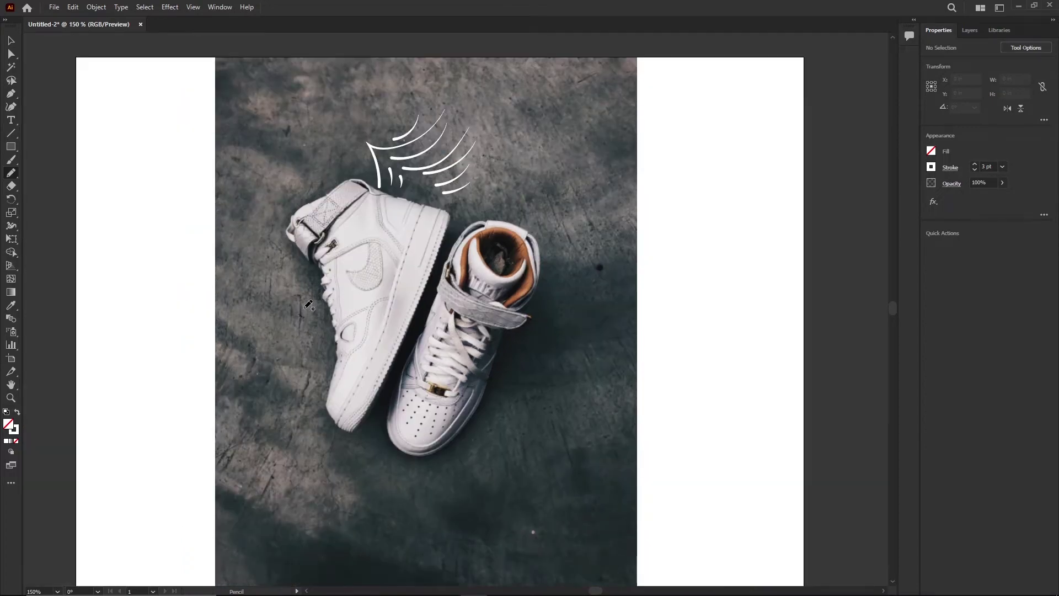
{"action": "left_click_drag", "start_coordinate": [304, 307], "coordinate": [253, 395]}
{"action": "left_click_drag", "start_coordinate": [318, 347], "coordinate": [258, 474]}
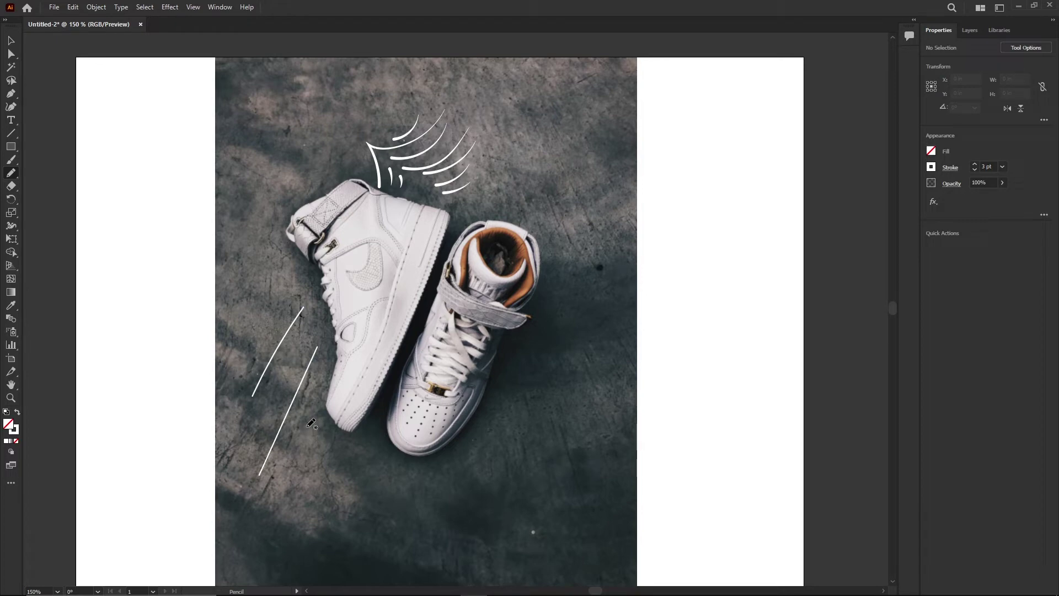
{"action": "left_click_drag", "start_coordinate": [312, 405], "coordinate": [251, 542]}
{"action": "left_click_drag", "start_coordinate": [323, 441], "coordinate": [285, 533]}
{"action": "left_click_drag", "start_coordinate": [327, 485], "coordinate": [276, 571]}
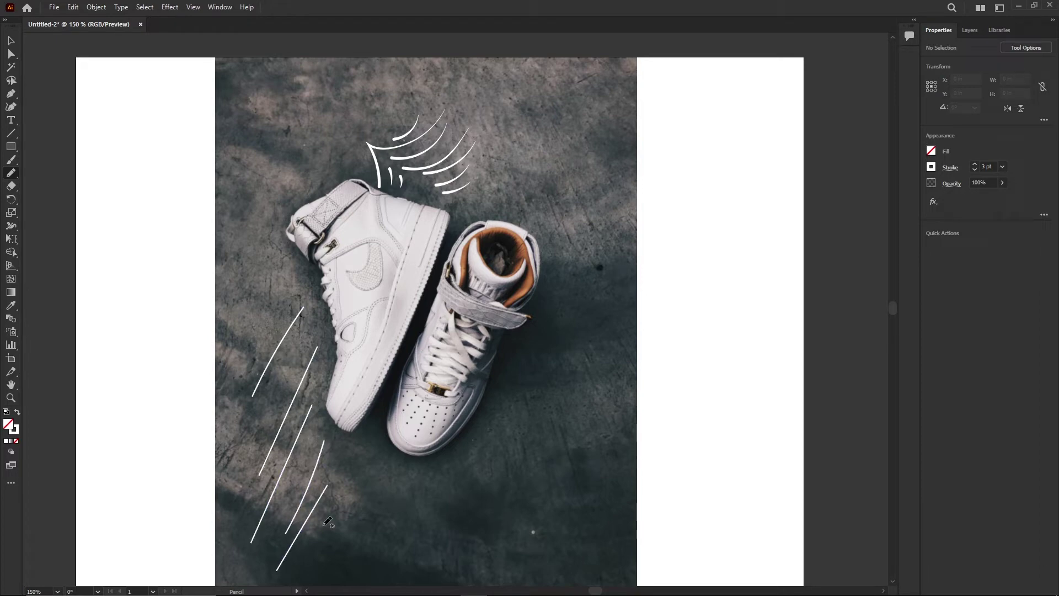
{"action": "left_click_drag", "start_coordinate": [351, 461], "coordinate": [310, 557]}
{"action": "left_click_drag", "start_coordinate": [291, 284], "coordinate": [237, 385]}
{"action": "left_click_drag", "start_coordinate": [296, 362], "coordinate": [248, 449]}
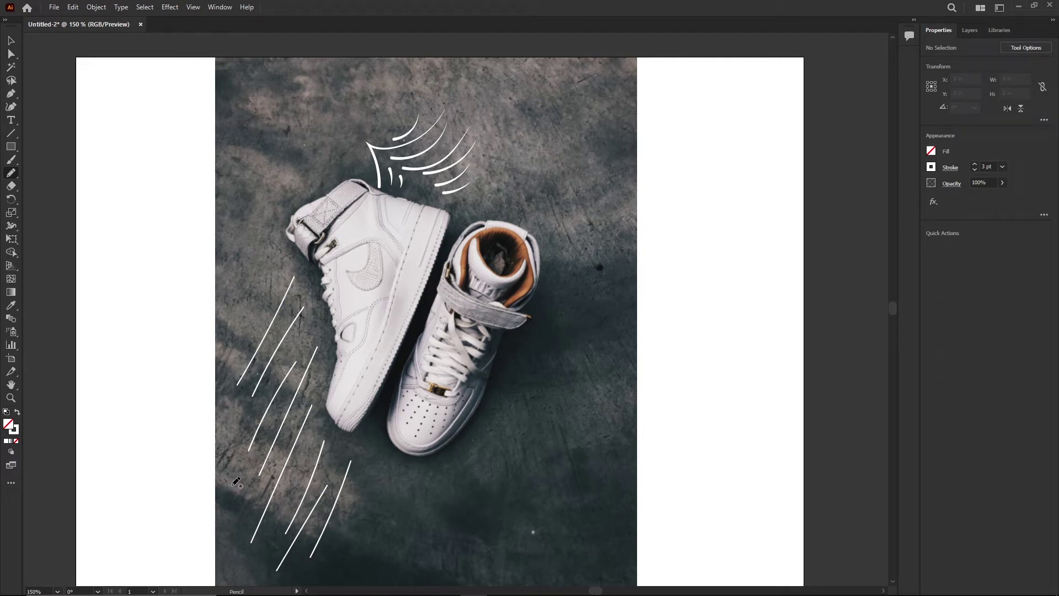
Select the diagonal speed lines and leave their start arrowhead set to None
{"action": "key", "text": "v"}
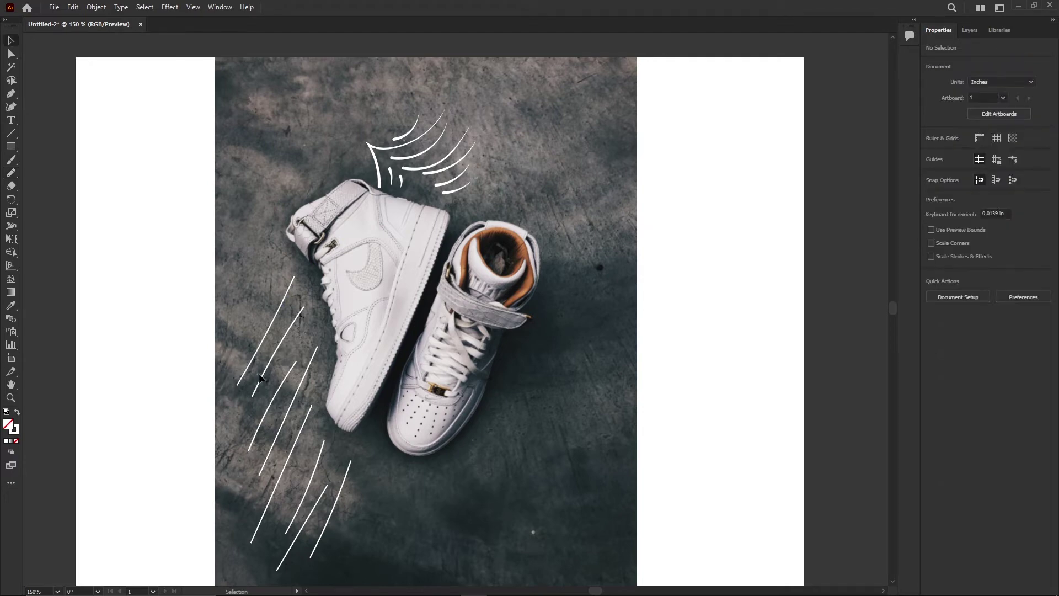
{"action": "left_click_drag", "start_coordinate": [351, 573], "coordinate": [237, 475]}
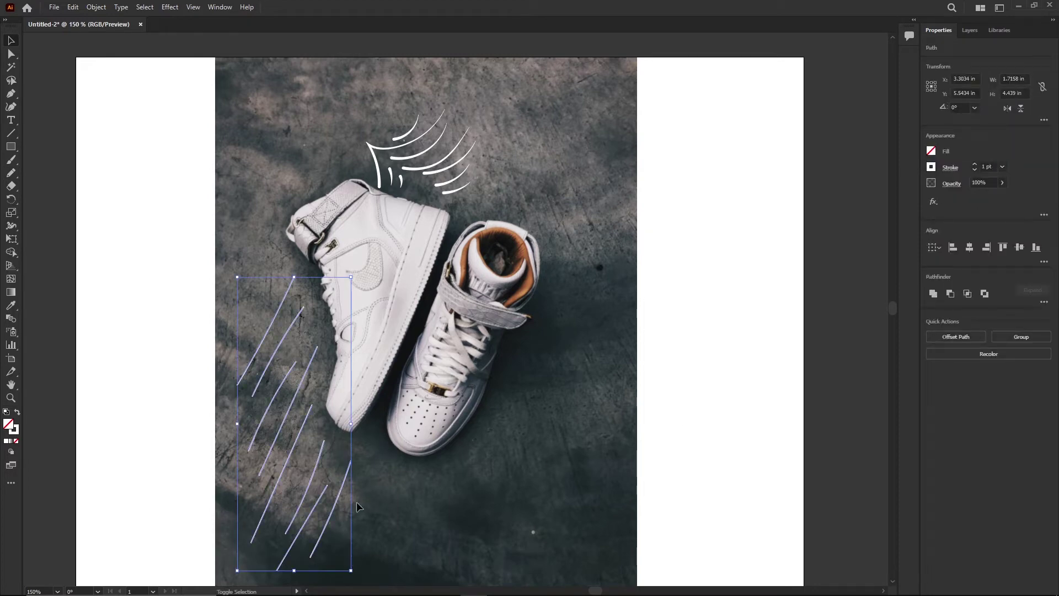
{"action": "scroll", "coordinate": [307, 445], "scroll_direction": "up", "scroll_amount": 2}
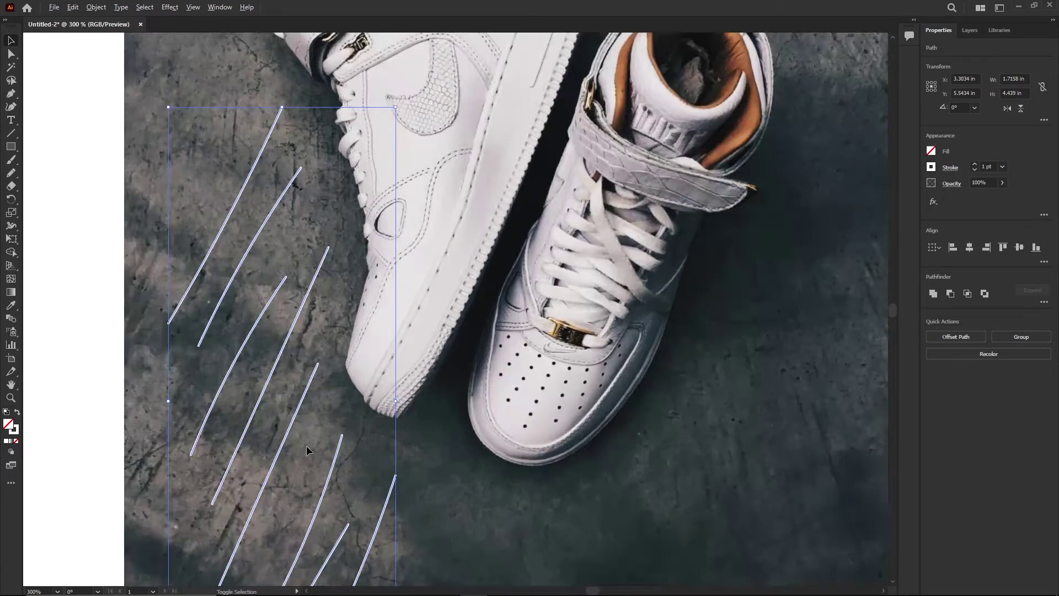
{"action": "left_click", "coordinate": [951, 167]}
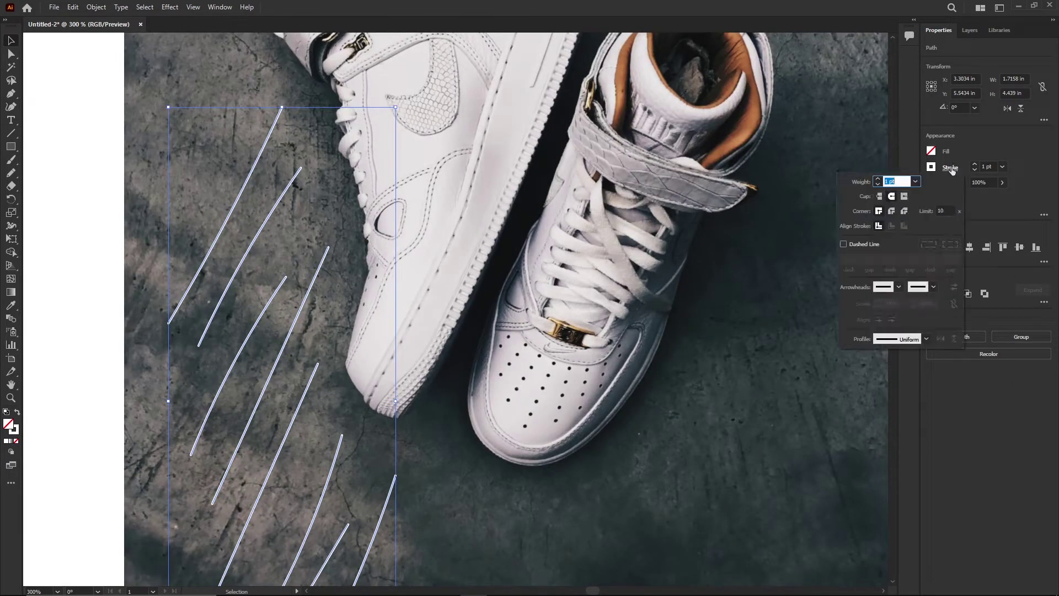
{"action": "left_click", "coordinate": [901, 286]}
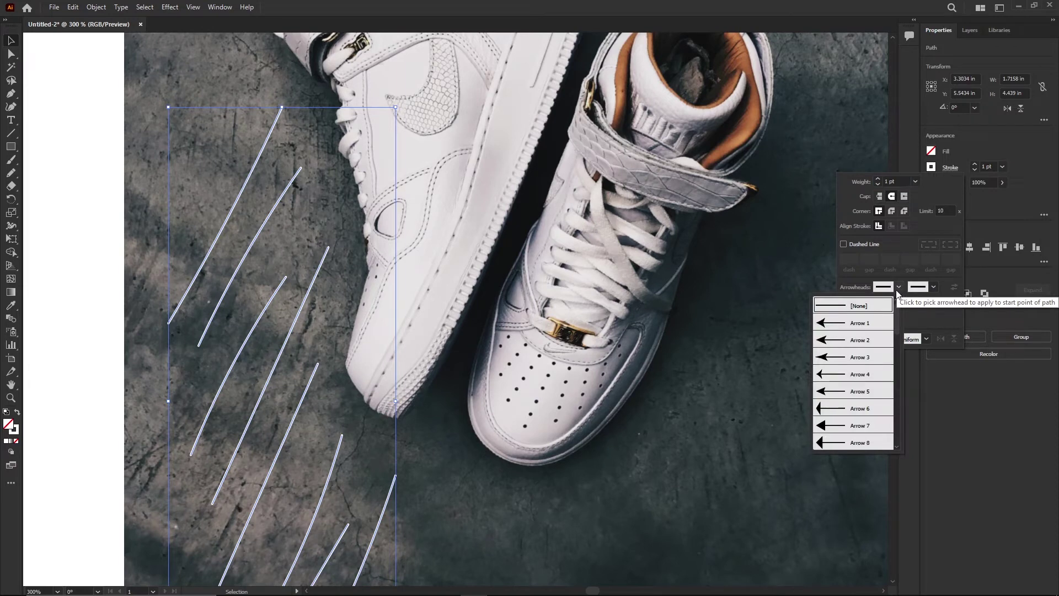
{"action": "left_click", "coordinate": [860, 324]}
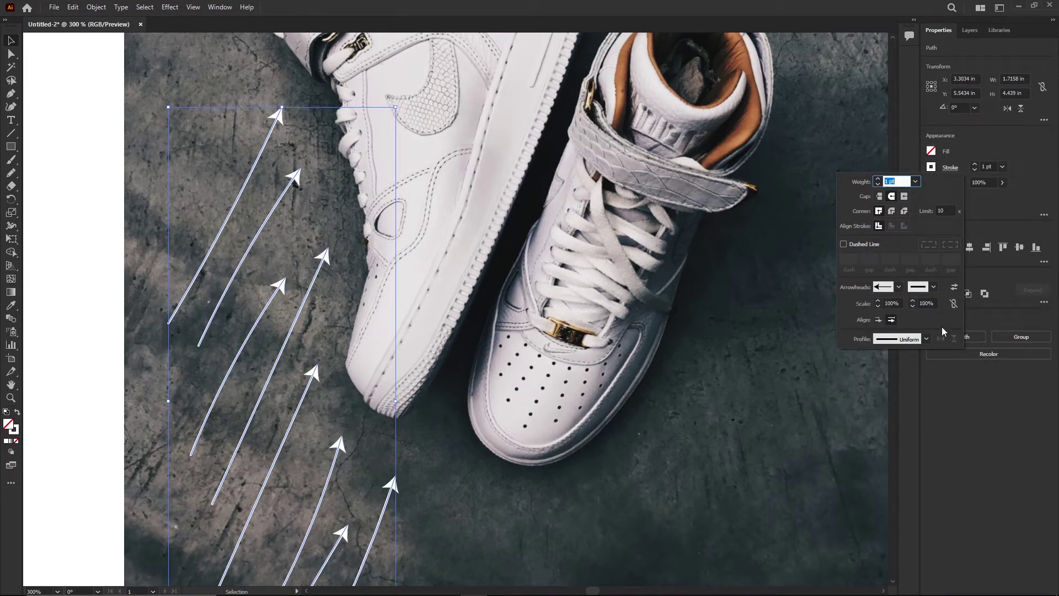
{"action": "left_click", "coordinate": [894, 287]}
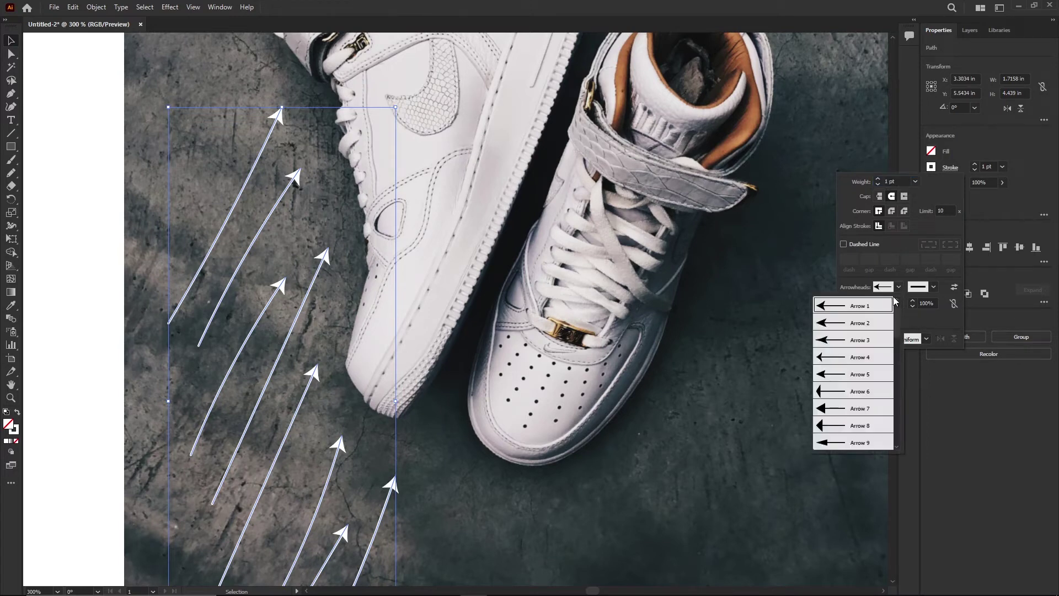
{"action": "scroll", "coordinate": [882, 309], "scroll_direction": "up", "scroll_amount": 1}
{"action": "left_click", "coordinate": [875, 301]}
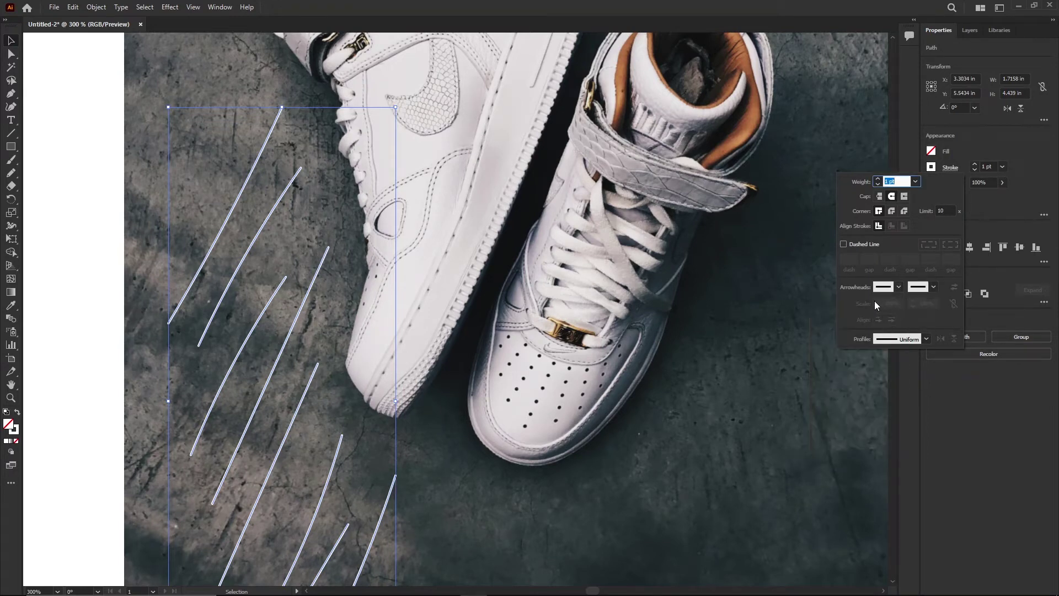
Put Arrow 8 triangular heads on the lower ends of the speed lines
{"action": "left_click", "coordinate": [933, 286]}
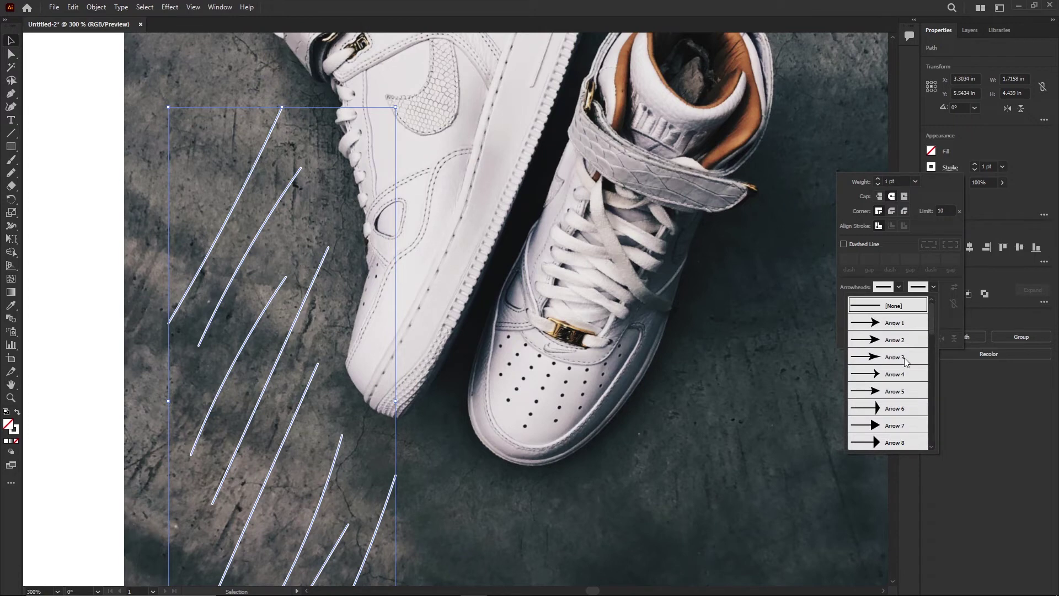
{"action": "left_click", "coordinate": [903, 442]}
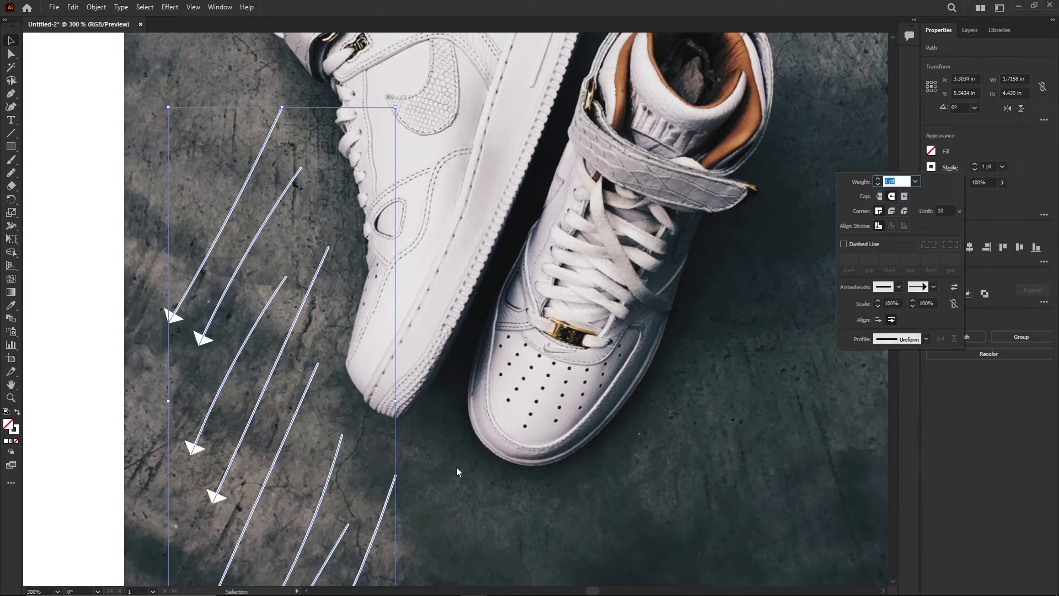
{"action": "key", "text": "BackSpace"}
{"action": "key", "text": "Escape"}
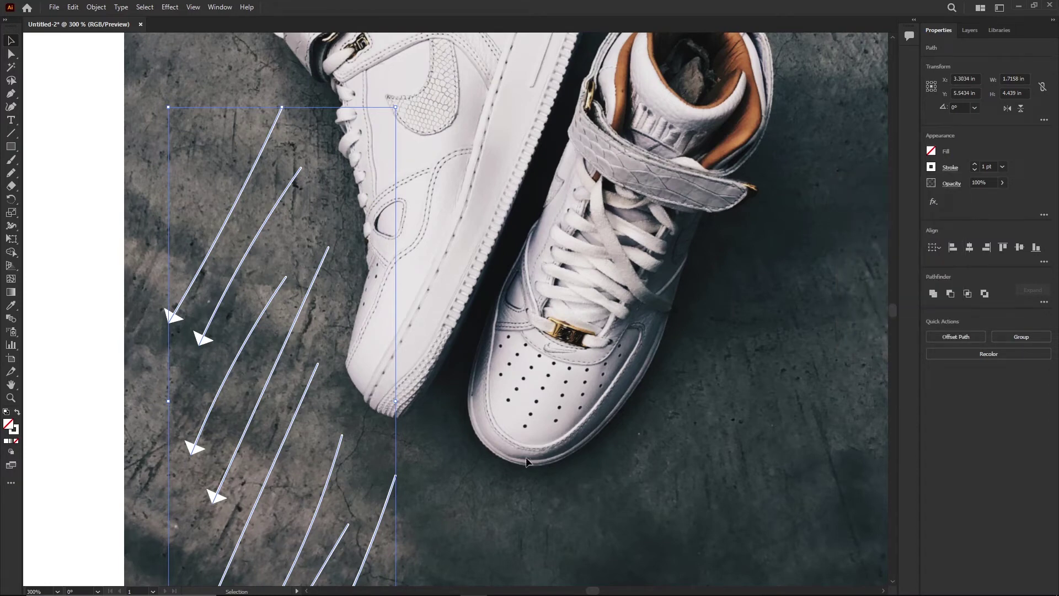
{"action": "key", "text": "space"}
{"action": "left_click_drag", "start_coordinate": [495, 466], "coordinate": [512, 333]}
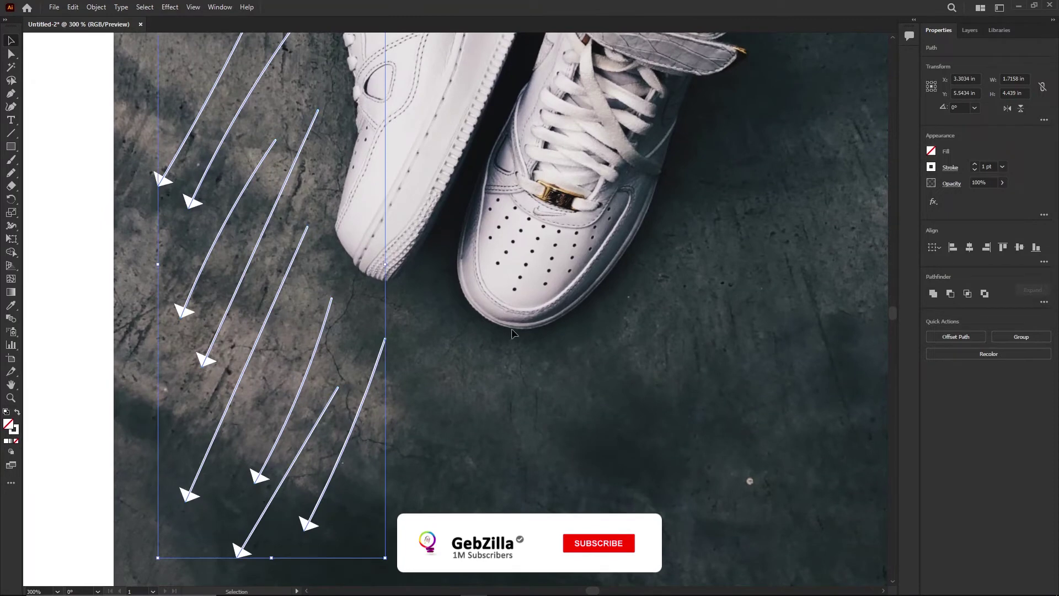
Switch the line ends to Arrow 14 double chevrons and thicken the lines to 3 pt
{"action": "left_click", "coordinate": [951, 167]}
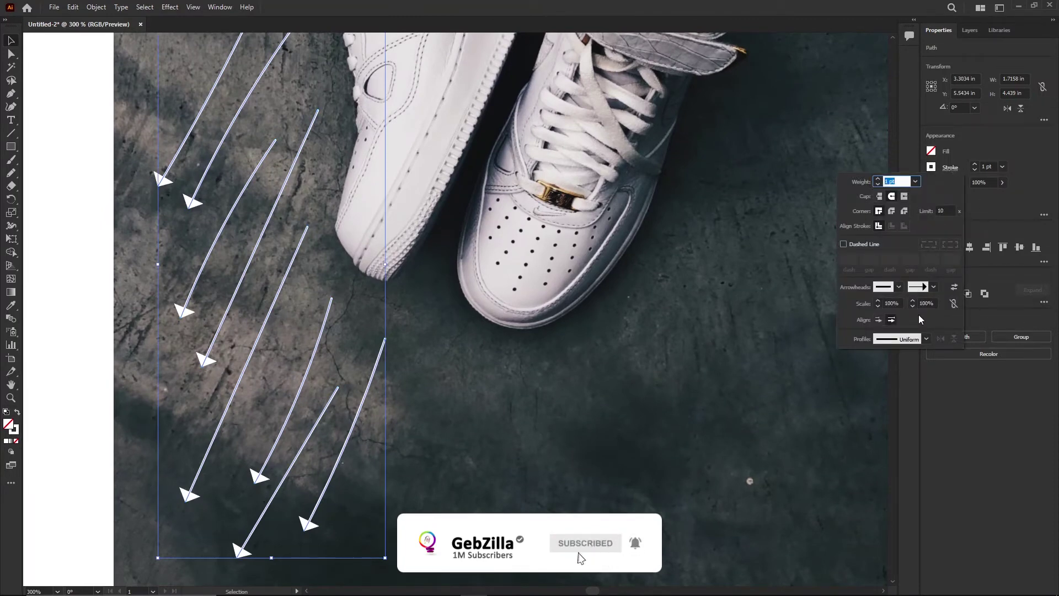
{"action": "left_click", "coordinate": [934, 288]}
{"action": "left_click", "coordinate": [895, 409]}
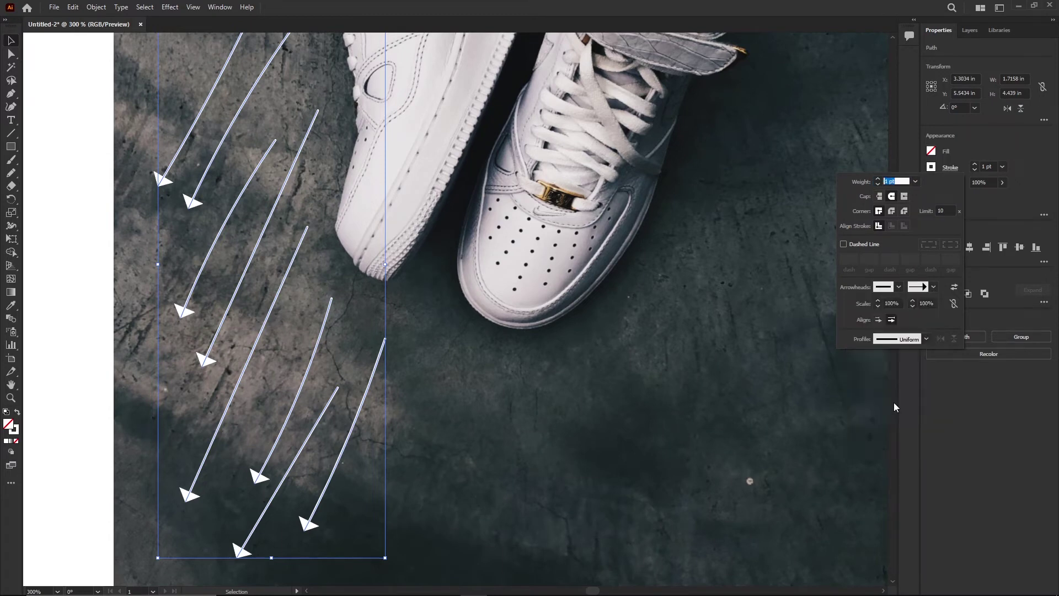
{"action": "left_click", "coordinate": [1026, 212]}
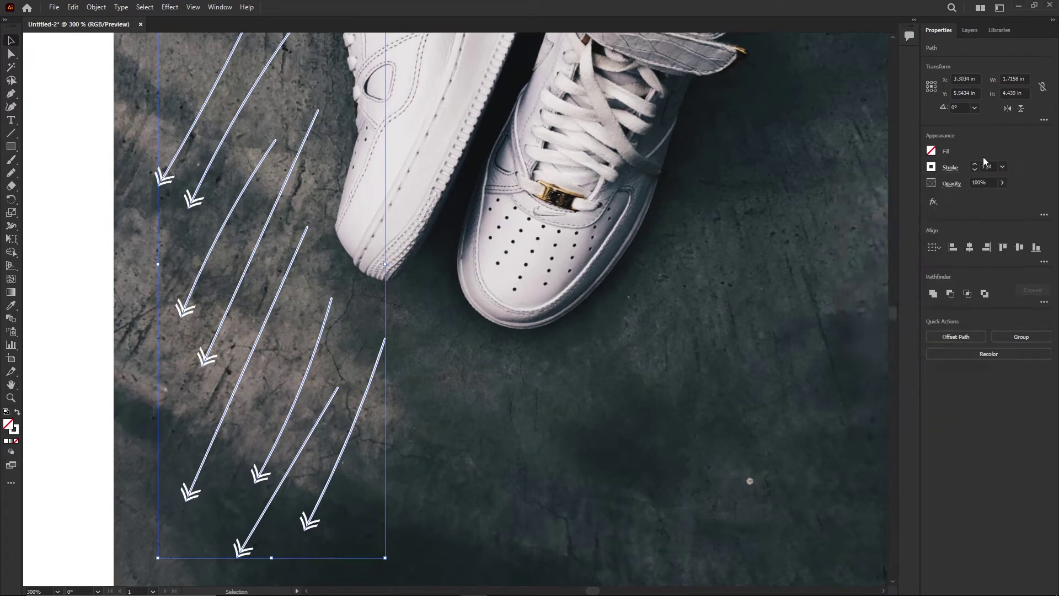
{"action": "left_click", "coordinate": [976, 165]}
{"action": "left_click", "coordinate": [976, 166]}
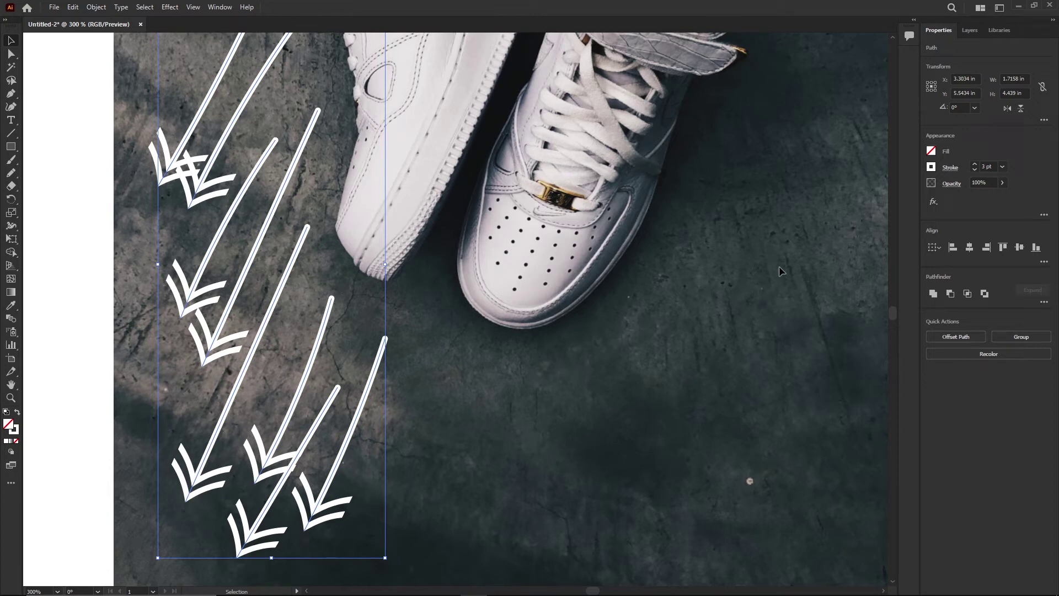
Scale the end arrowheads down to 50%, then deselect and fit the artboard in view
{"action": "left_click", "coordinate": [951, 168]}
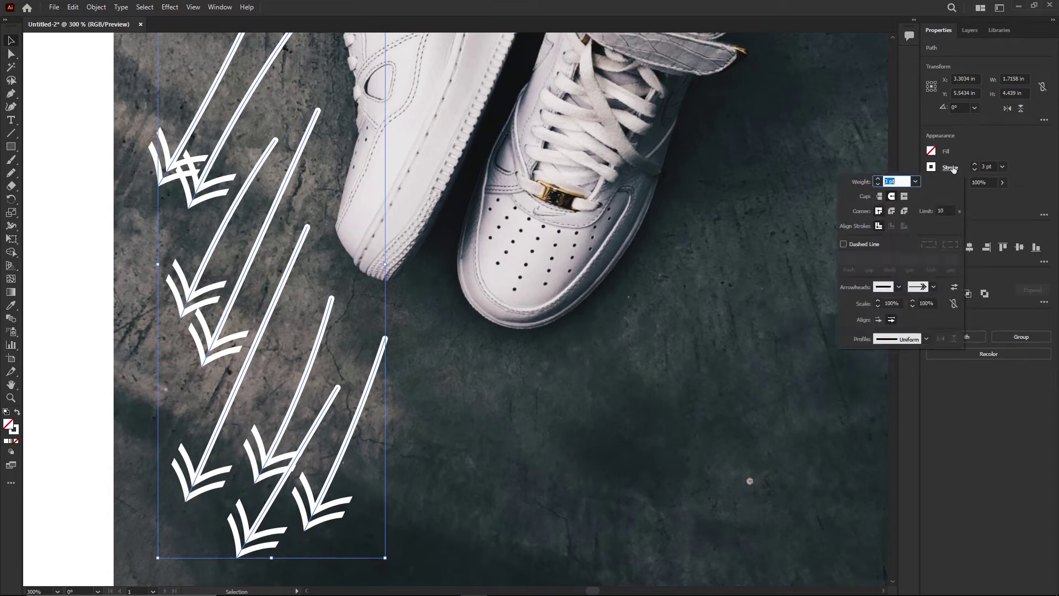
{"action": "left_click", "coordinate": [912, 306]}
{"action": "left_click", "coordinate": [912, 306]}
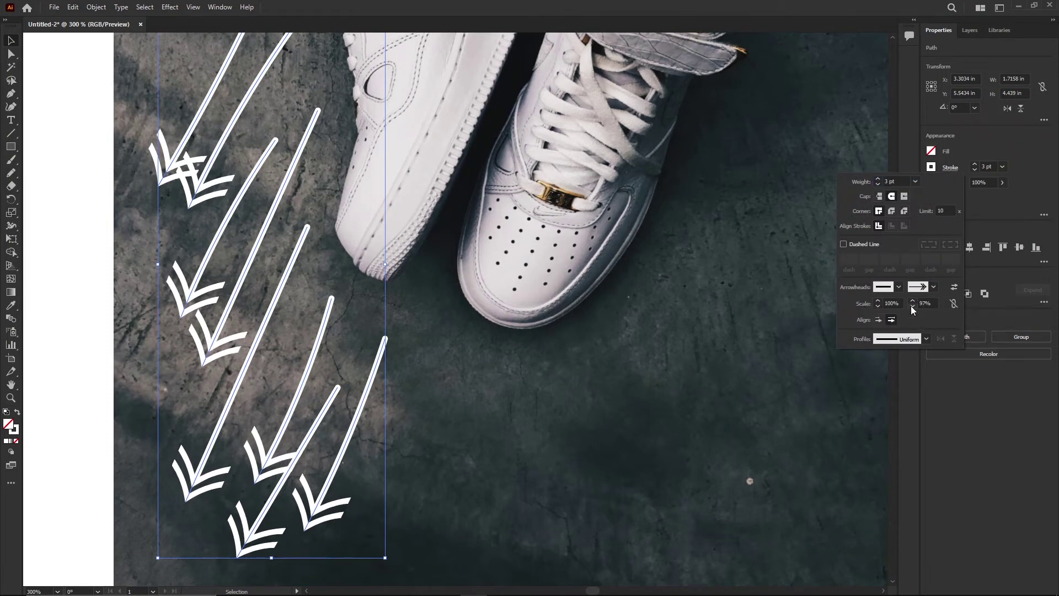
{"action": "left_click", "coordinate": [912, 305]}
{"action": "left_click", "coordinate": [913, 305]}
{"action": "left_click", "coordinate": [912, 306]}
{"action": "left_click", "coordinate": [911, 306]}
{"action": "left_click", "coordinate": [912, 306]}
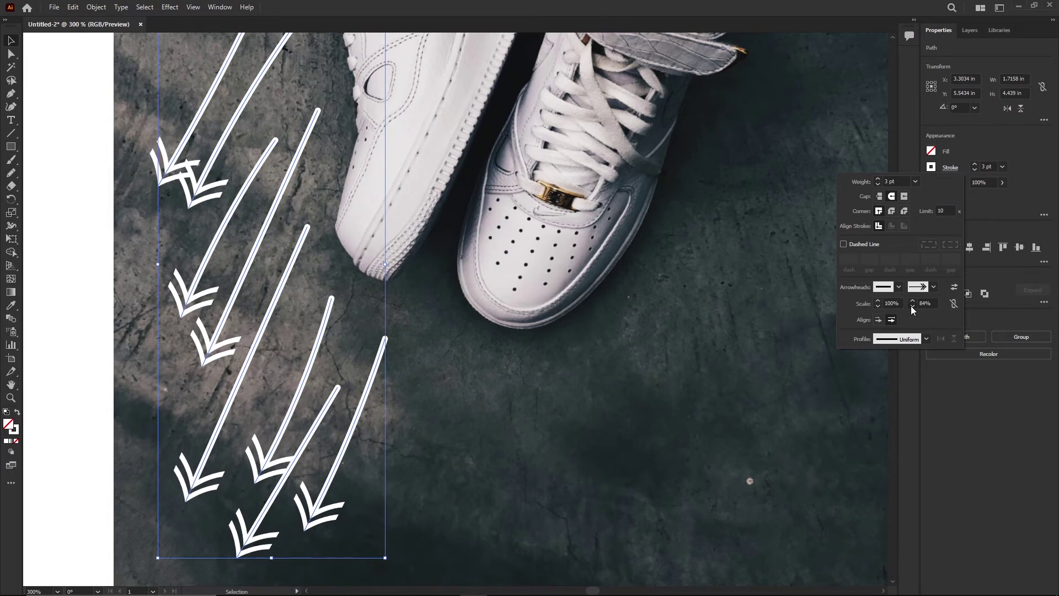
{"action": "left_click", "coordinate": [911, 306]}
{"action": "left_click", "coordinate": [912, 306]}
{"action": "left_click", "coordinate": [928, 304]}
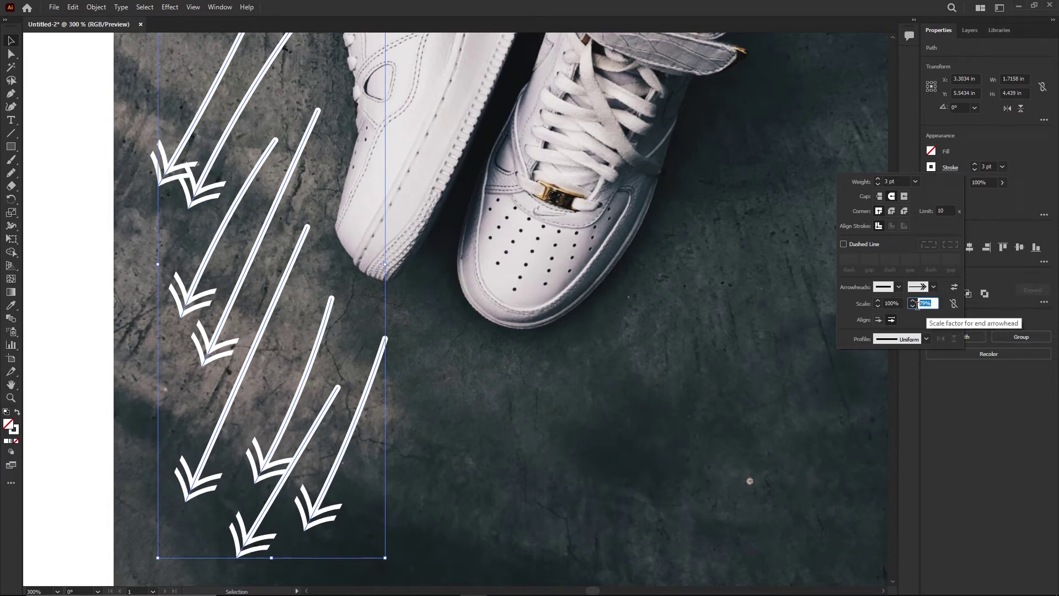
{"action": "type", "text": "50"}
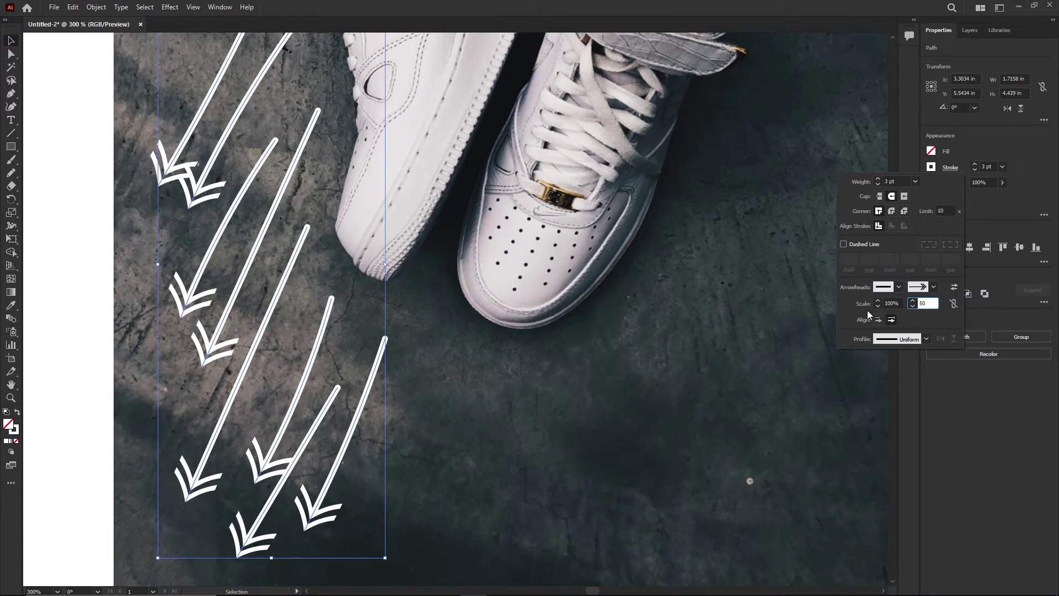
{"action": "key", "text": "Return"}
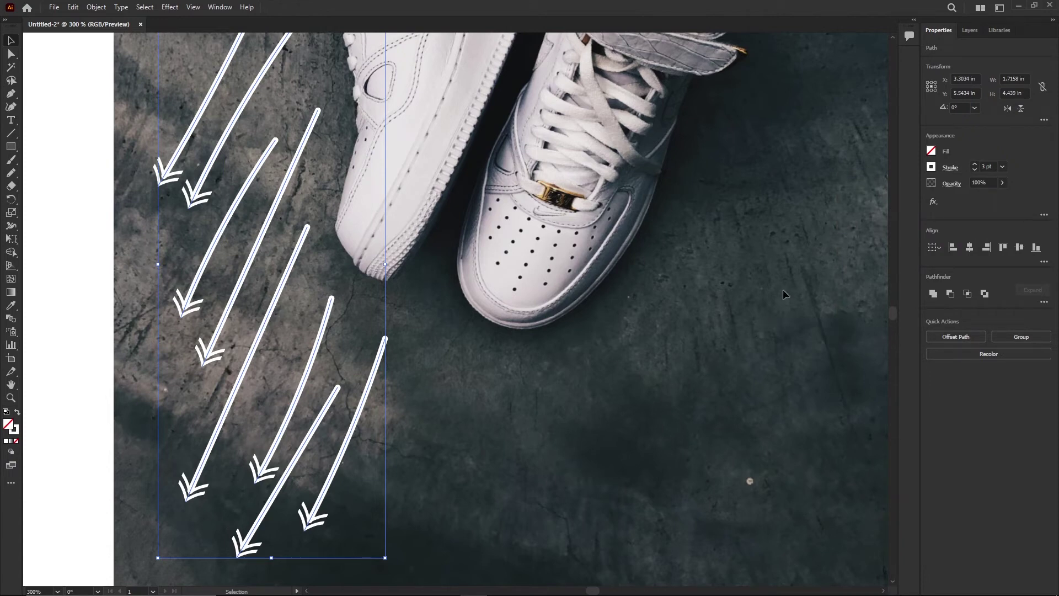
{"action": "left_click", "coordinate": [582, 375]}
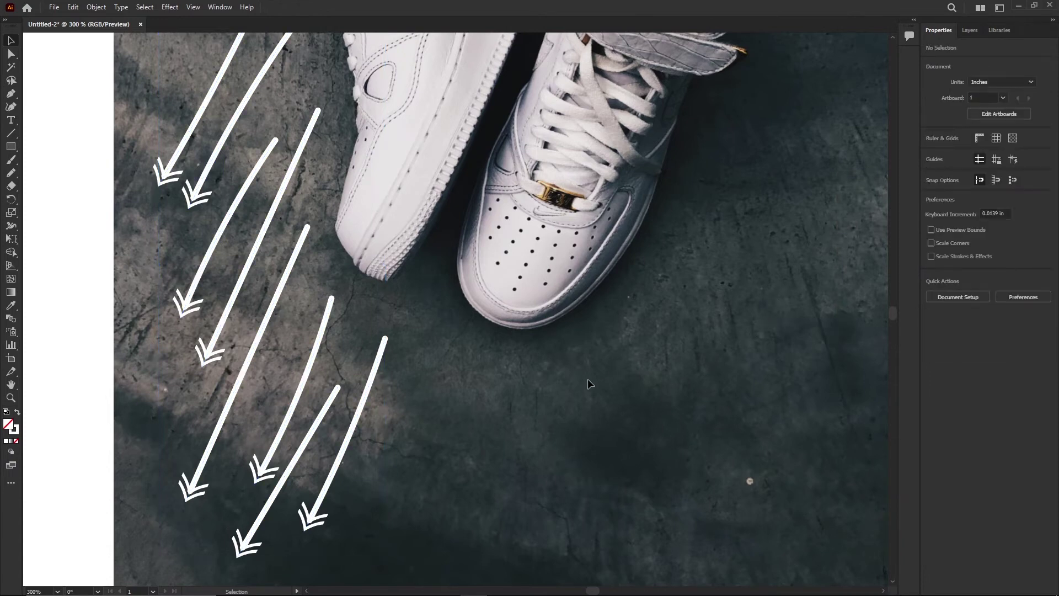
{"action": "key", "text": "ctrl+0"}
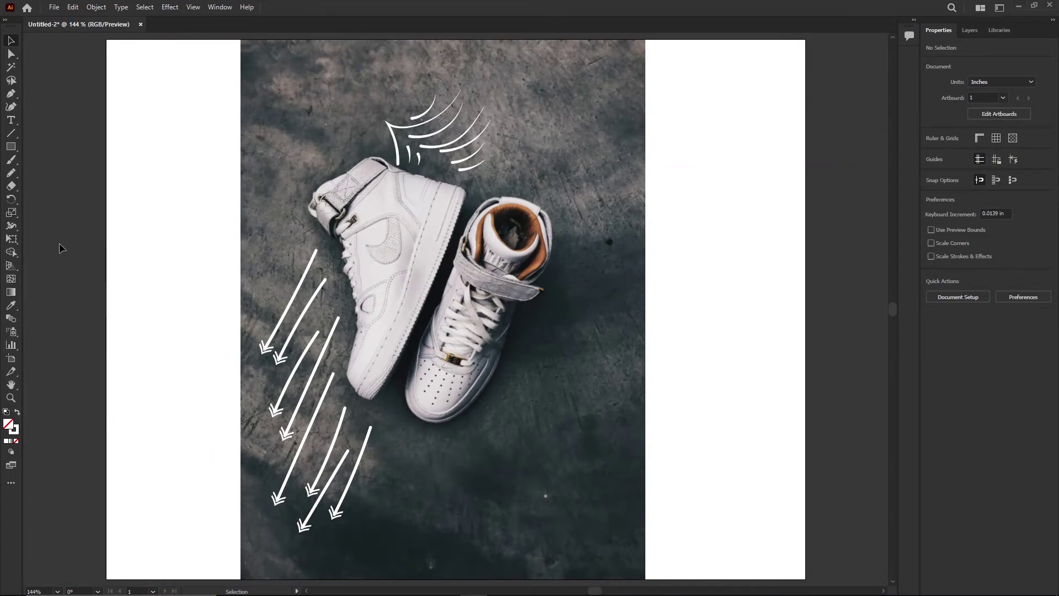
Draw a pencil curve from the right shoe's collar down around its heel, redrawing it twice
{"action": "left_click", "coordinate": [11, 173]}
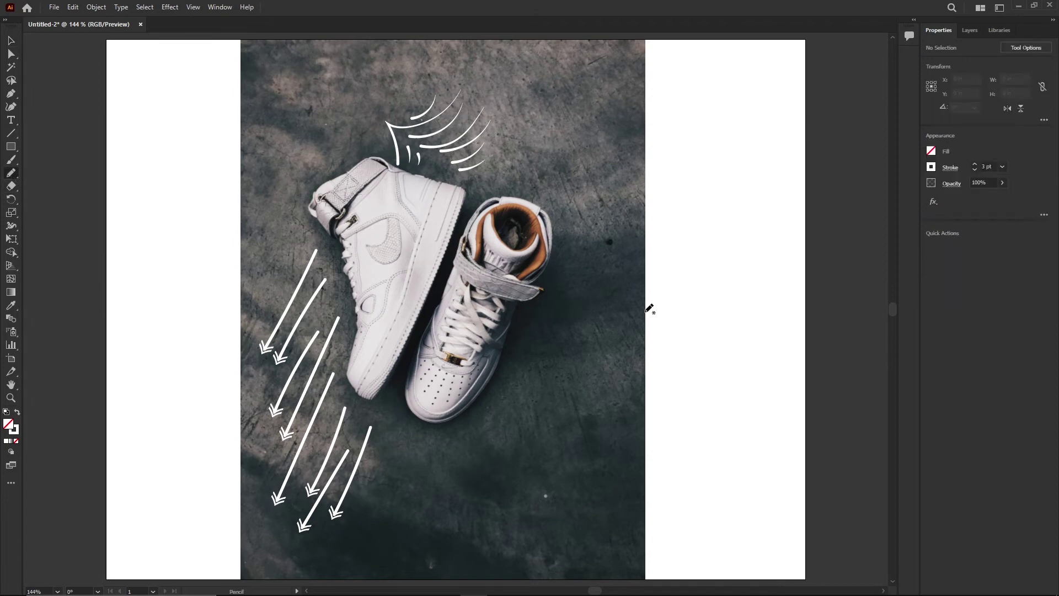
{"action": "mouse_move", "coordinate": [561, 225]}
{"action": "left_mouse_down"}
{"action": "mouse_move", "coordinate": [573, 270]}
{"action": "mouse_move", "coordinate": [550, 279]}
{"action": "mouse_move", "coordinate": [554, 300]}
{"action": "mouse_move", "coordinate": [529, 317]}
{"action": "mouse_move", "coordinate": [513, 393]}
{"action": "mouse_move", "coordinate": [469, 432]}
{"action": "mouse_move", "coordinate": [415, 435]}
{"action": "left_mouse_up"}
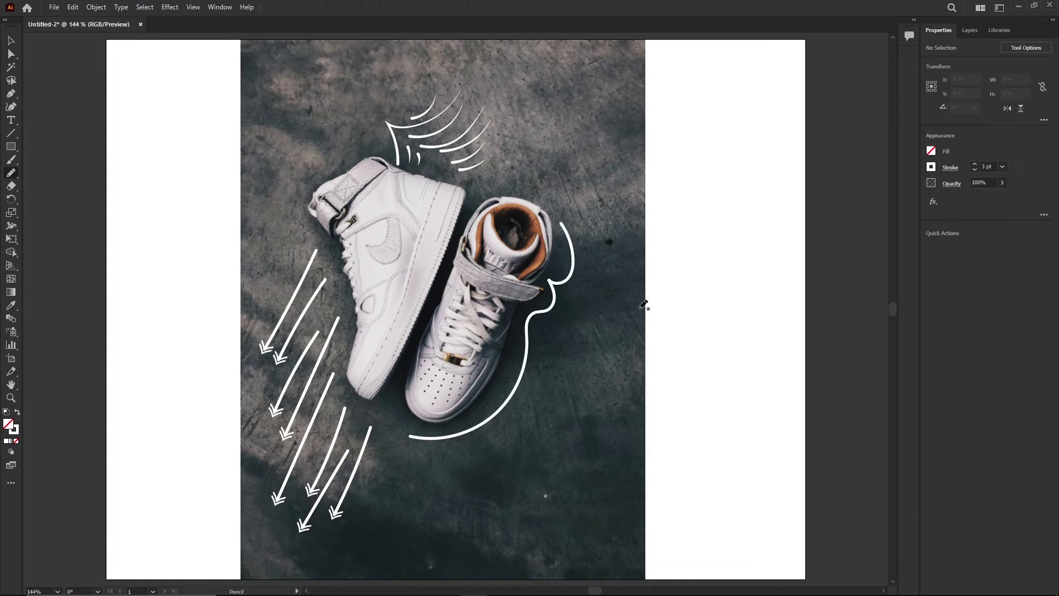
{"action": "key", "text": "ctrl+z"}
{"action": "mouse_move", "coordinate": [568, 214]}
{"action": "left_mouse_down"}
{"action": "mouse_move", "coordinate": [531, 354]}
{"action": "mouse_move", "coordinate": [444, 430]}
{"action": "left_mouse_up"}
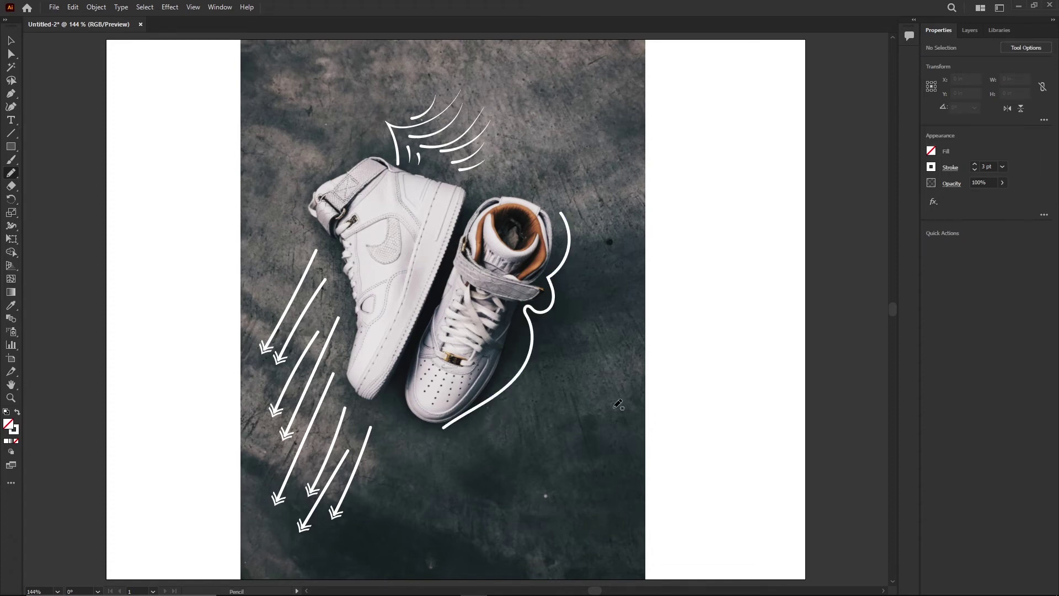
{"action": "key", "text": "ctrl+z"}
{"action": "mouse_move", "coordinate": [564, 218]}
{"action": "left_mouse_down"}
{"action": "mouse_move", "coordinate": [564, 253]}
{"action": "mouse_move", "coordinate": [544, 279]}
{"action": "mouse_move", "coordinate": [561, 296]}
{"action": "mouse_move", "coordinate": [535, 309]}
{"action": "mouse_move", "coordinate": [520, 373]}
{"action": "mouse_move", "coordinate": [435, 437]}
{"action": "left_mouse_up"}
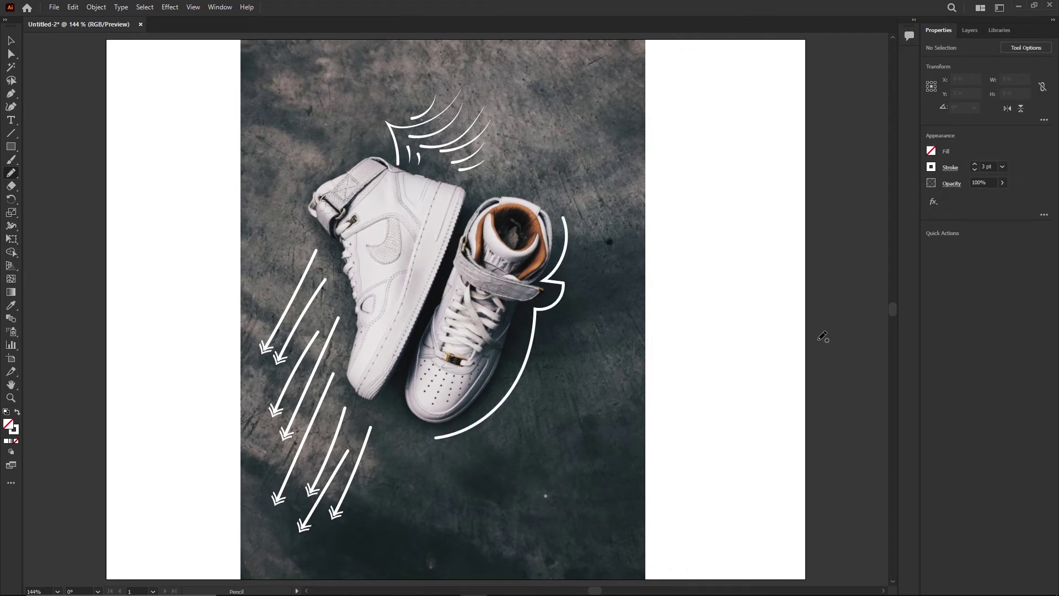
Make the curve around the right shoe a 1 pt dashed line with 12 pt dashes
{"action": "key", "text": "v"}
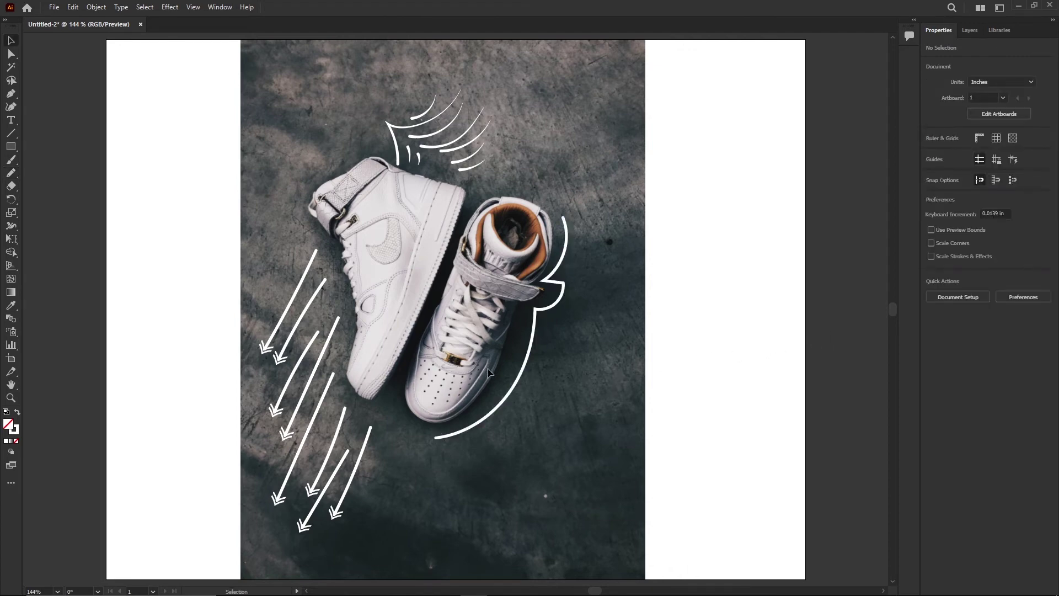
{"action": "left_click", "coordinate": [519, 374]}
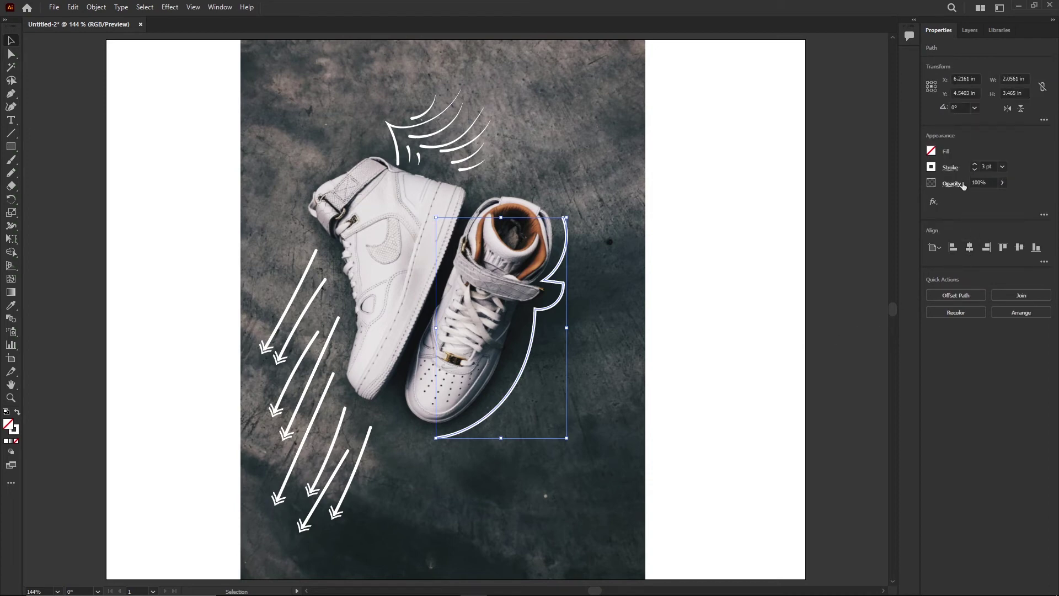
{"action": "left_click", "coordinate": [948, 169]}
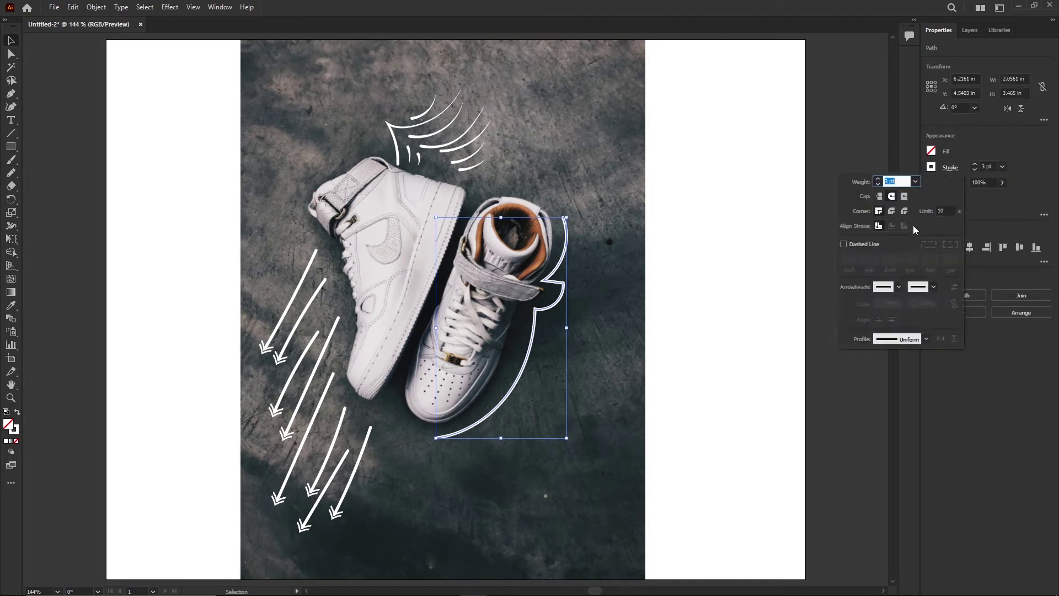
{"action": "left_click", "coordinate": [843, 244]}
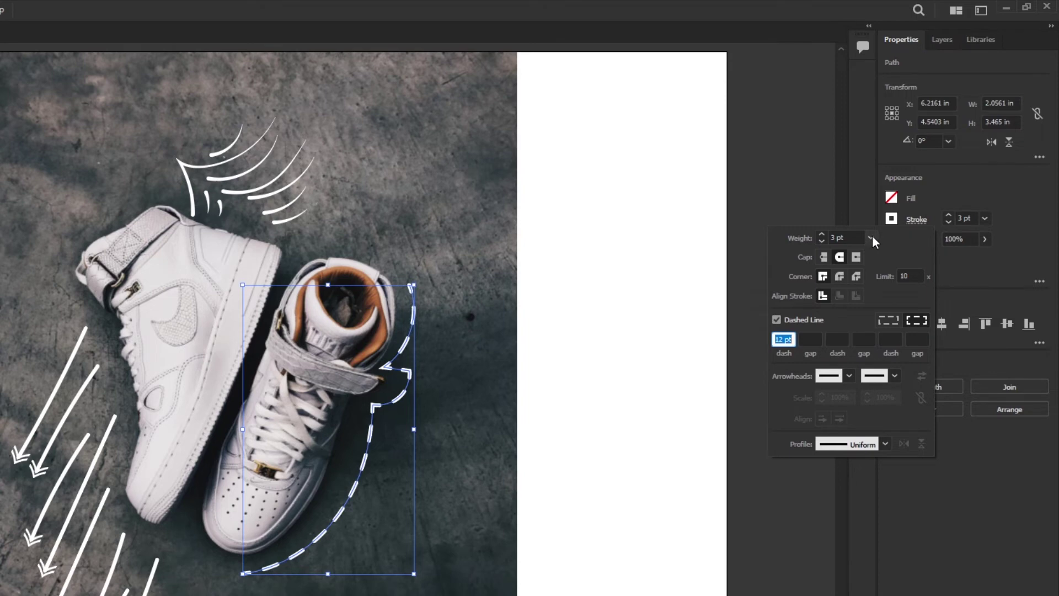
{"action": "left_click", "coordinate": [872, 236]}
{"action": "left_click", "coordinate": [888, 302]}
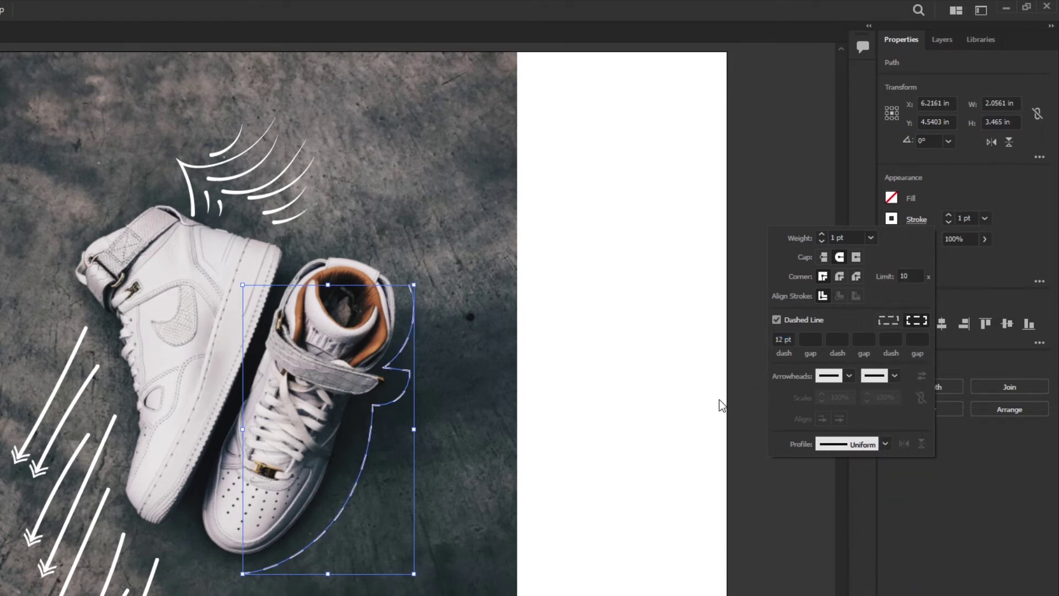
{"action": "left_click", "coordinate": [492, 442]}
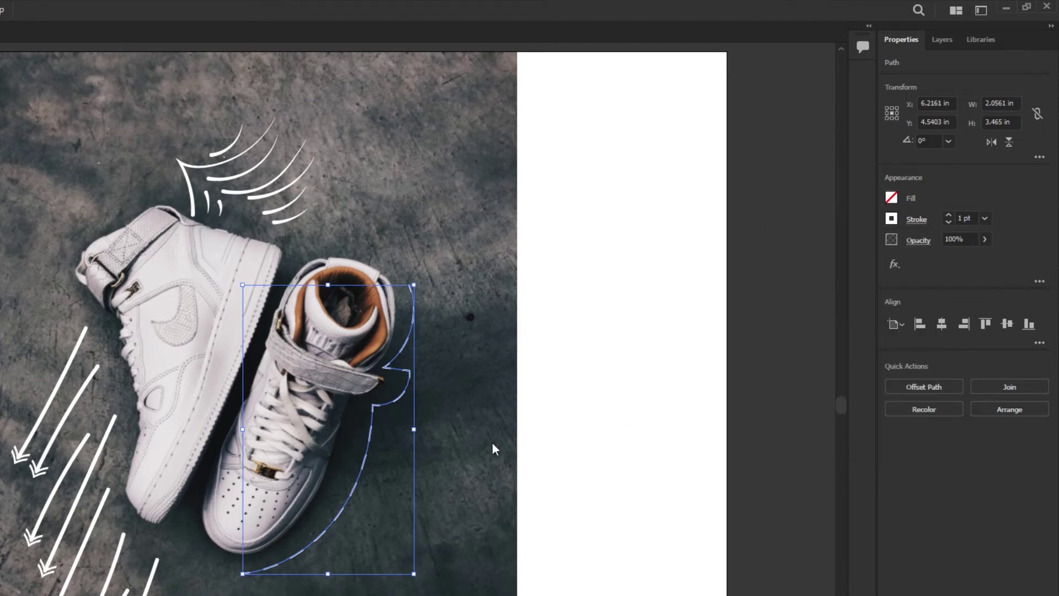
Give the outline's dashes round caps instead of flat ones
{"action": "scroll", "coordinate": [490, 447], "scroll_direction": "up", "scroll_amount": 3}
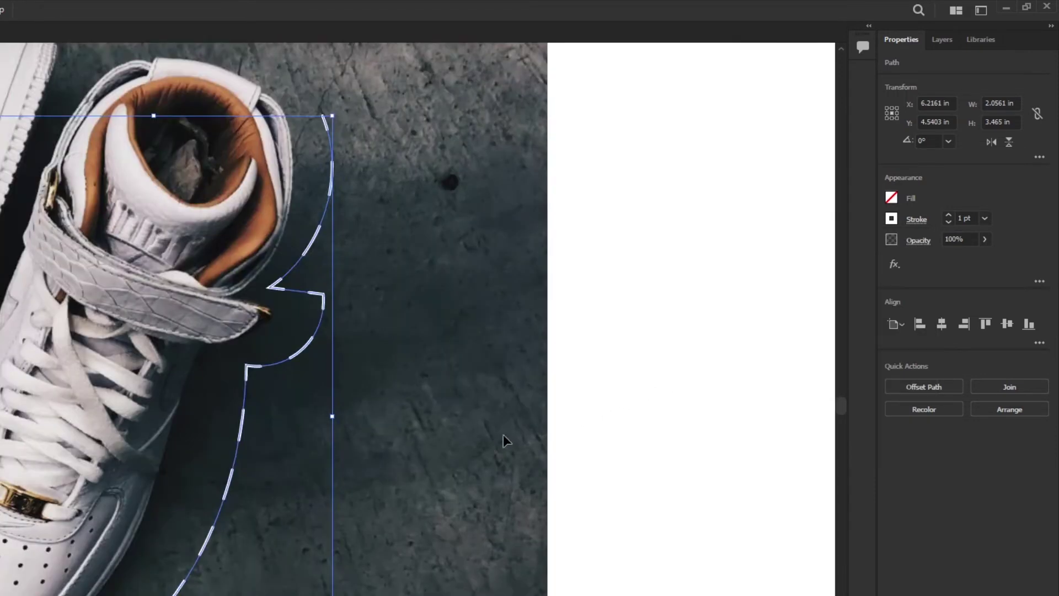
{"action": "left_click", "coordinate": [916, 219]}
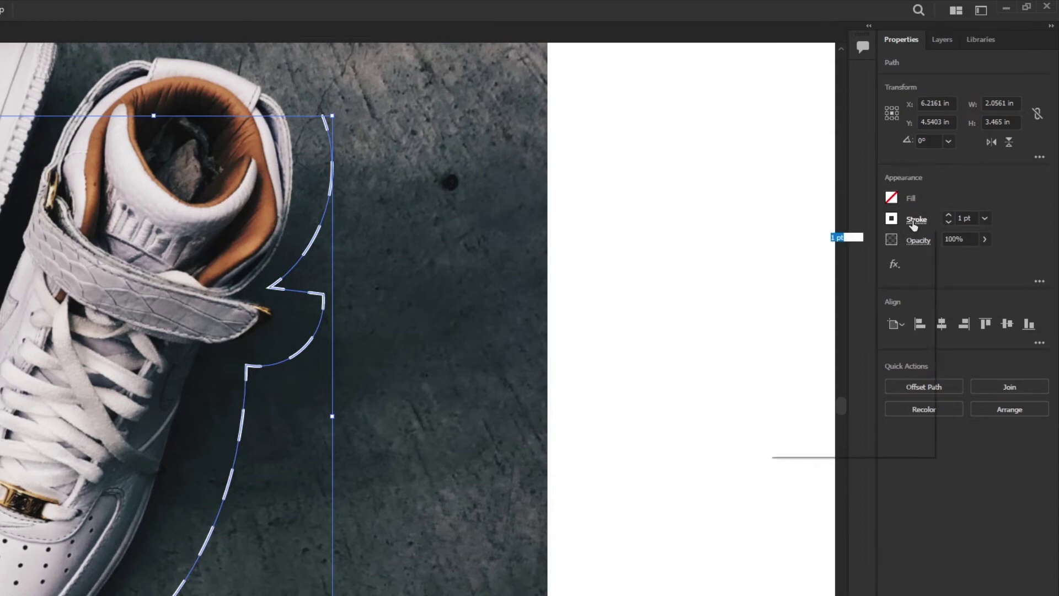
{"action": "left_click", "coordinate": [823, 257]}
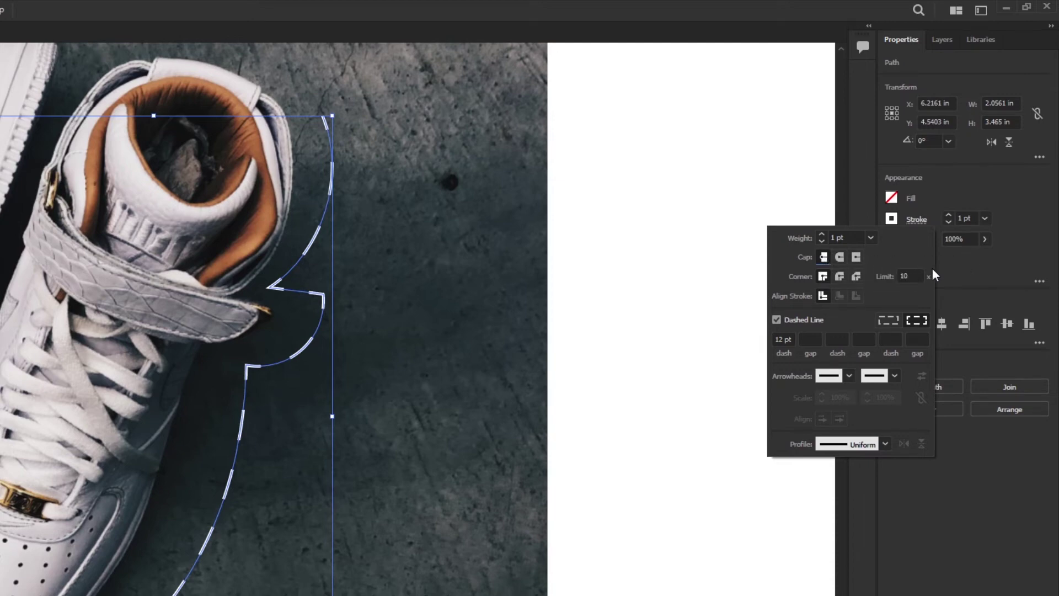
{"action": "left_click", "coordinate": [839, 258]}
Set the dash pattern to 12 pt dash, 2 pt gap, 5 pt dash, 20 pt gap
{"action": "left_click", "coordinate": [784, 339]}
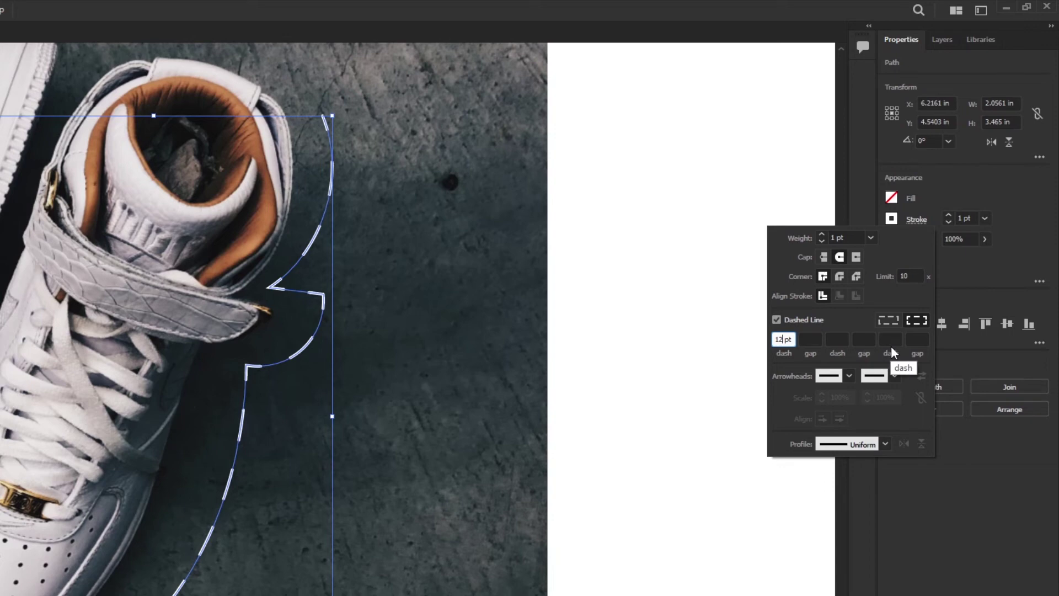
{"action": "left_click", "coordinate": [814, 340]}
{"action": "type", "text": "2"}
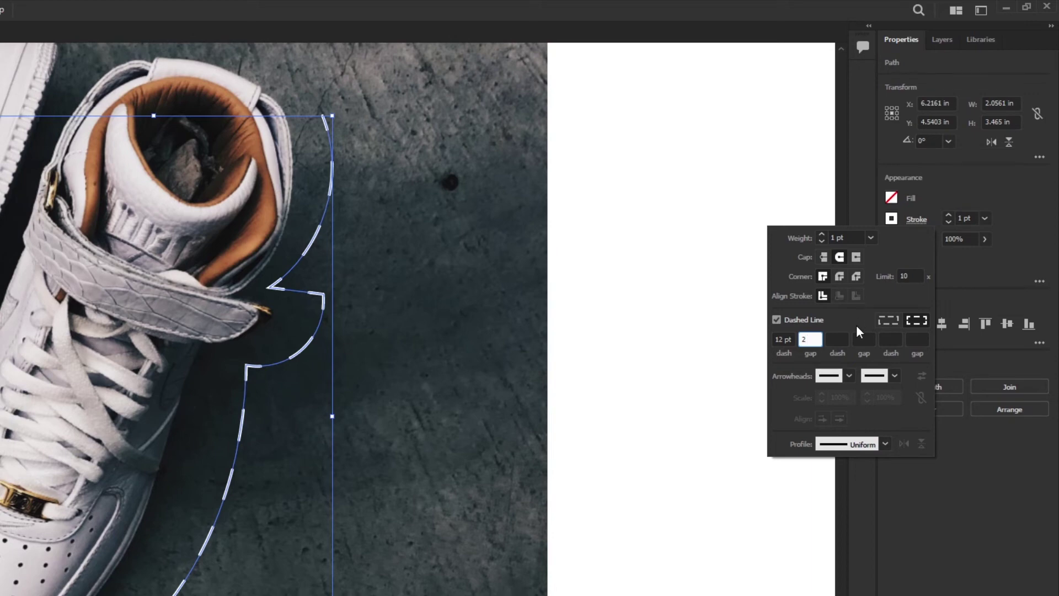
{"action": "key", "text": "Tab"}
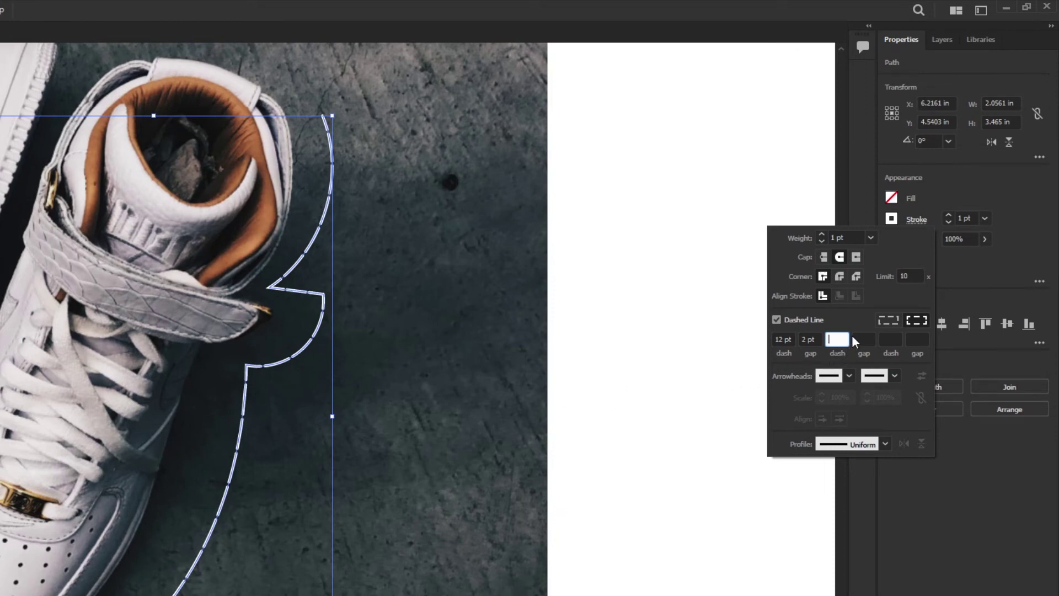
{"action": "type", "text": "5"}
{"action": "left_click", "coordinate": [866, 338]}
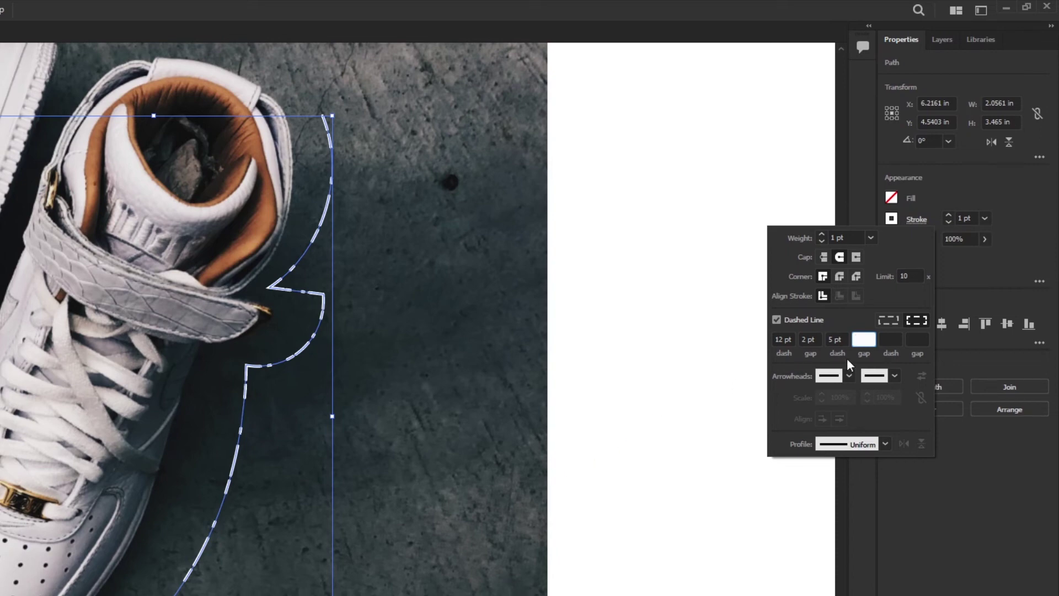
{"action": "type", "text": "20"}
{"action": "left_click", "coordinate": [891, 338]}
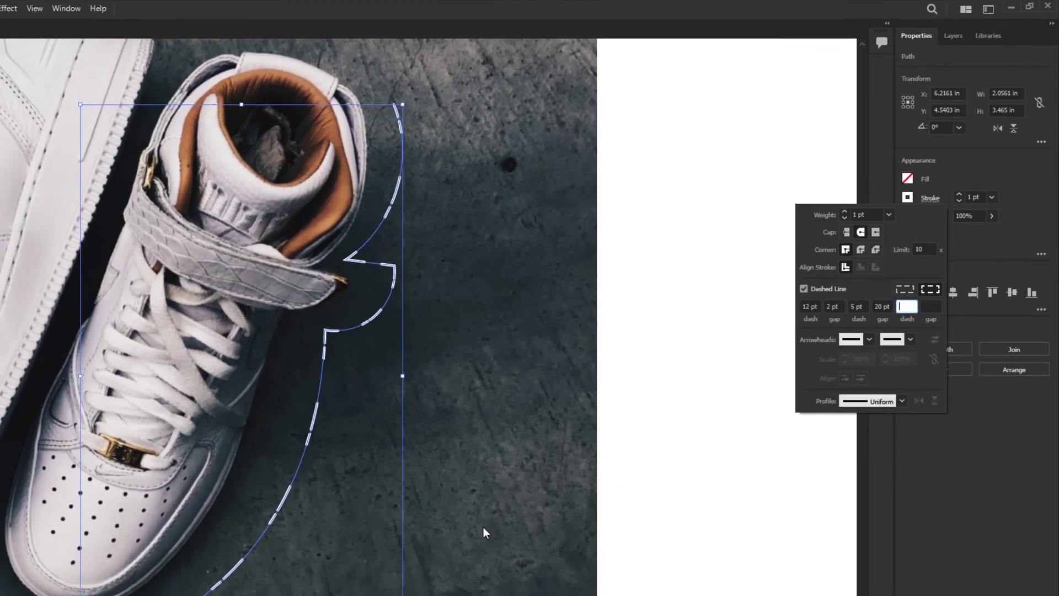
{"action": "key", "text": "Escape"}
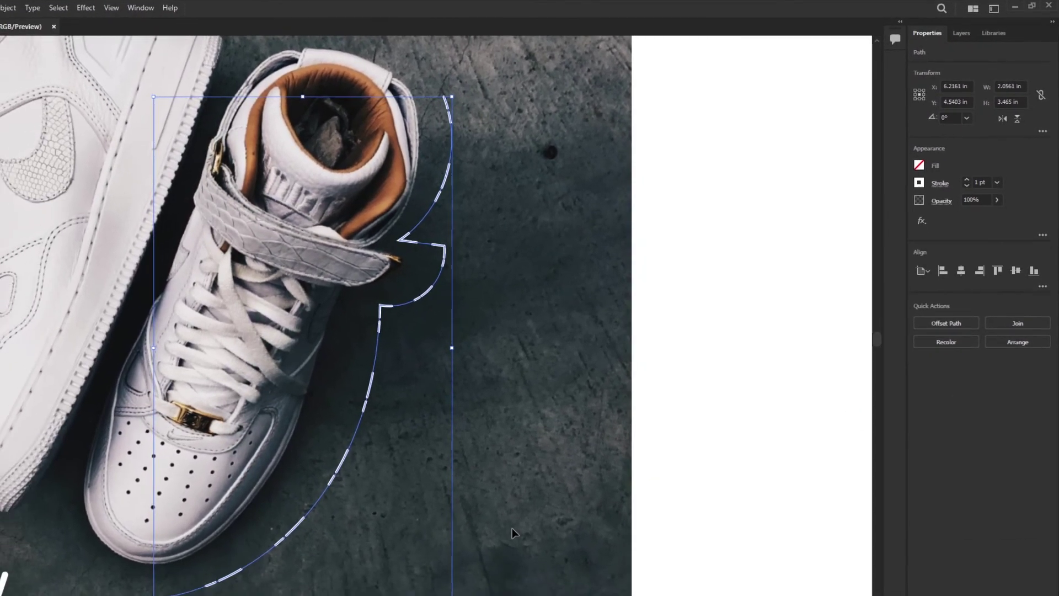
Pan down to the floor and draw a looping pencil path from the sneaker toe across it
{"action": "left_click", "coordinate": [534, 507]}
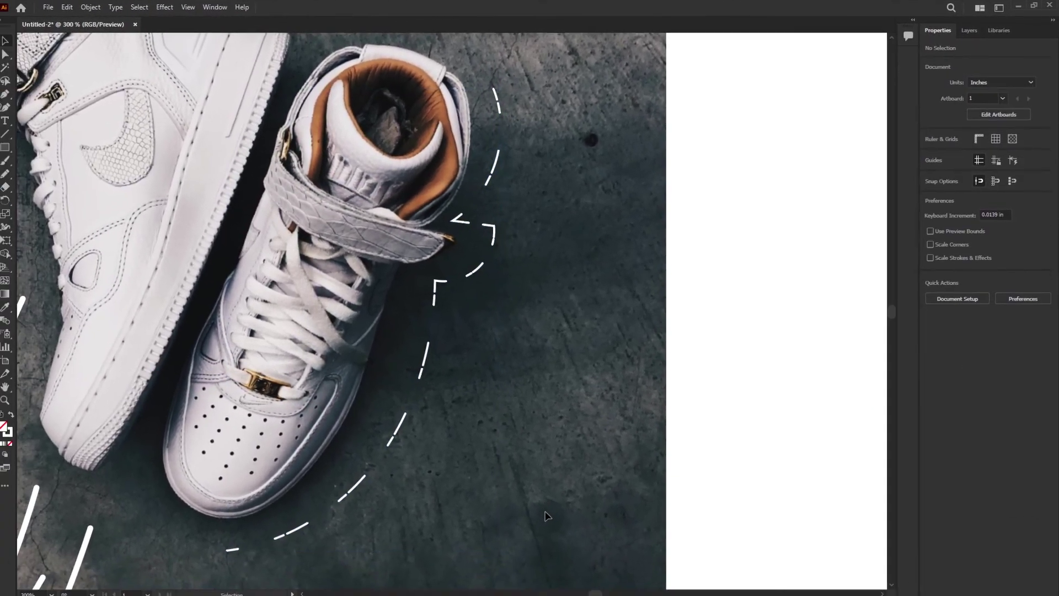
{"action": "left_click_drag", "start_coordinate": [448, 535], "coordinate": [713, 190]}
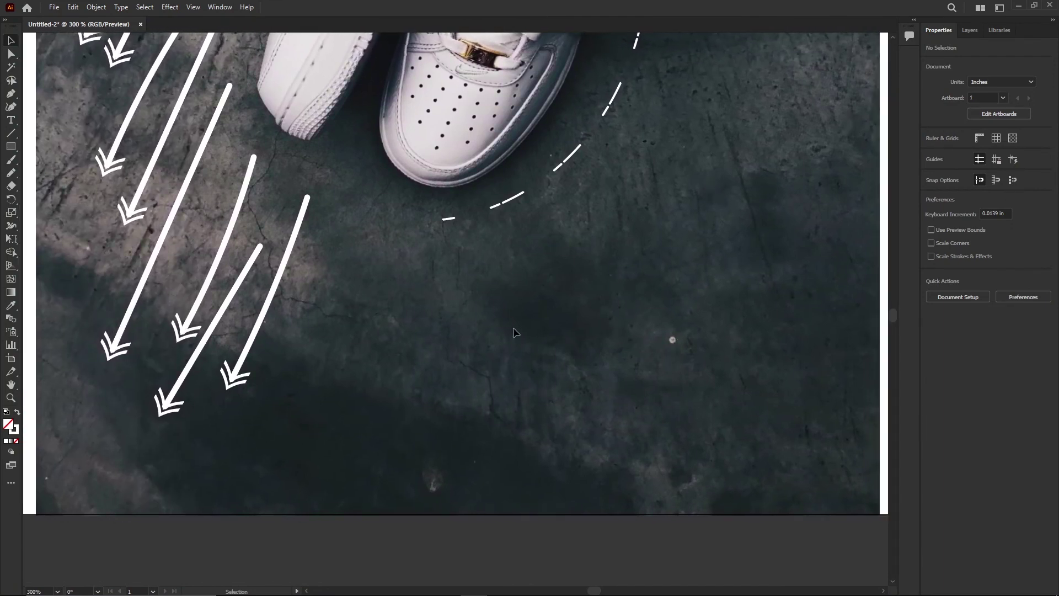
{"action": "left_click", "coordinate": [11, 173]}
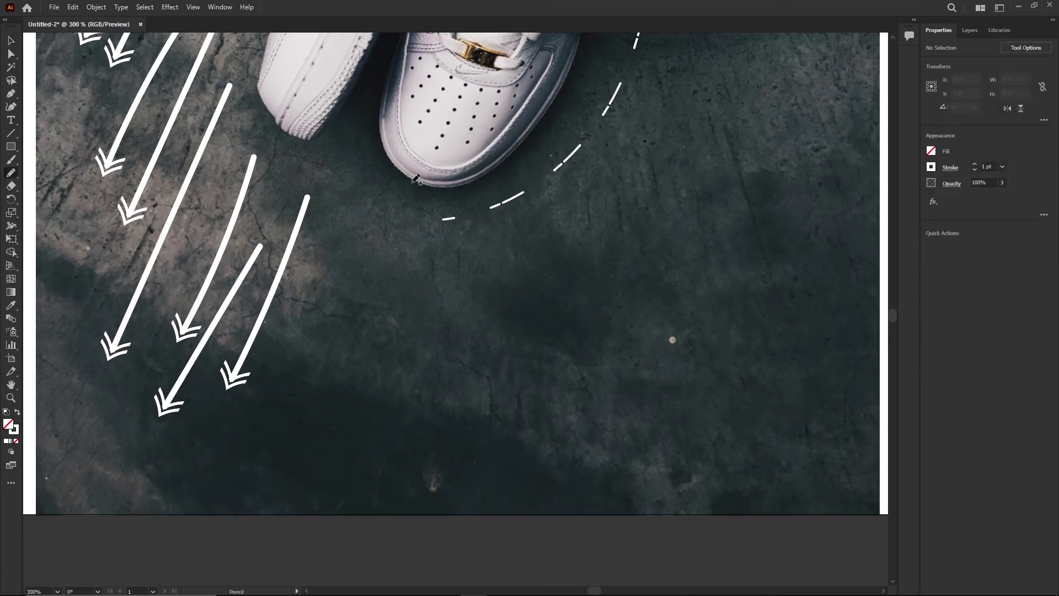
{"action": "mouse_move", "coordinate": [413, 184]}
{"action": "left_mouse_down"}
{"action": "mouse_move", "coordinate": [374, 375]}
{"action": "mouse_move", "coordinate": [469, 430]}
{"action": "mouse_move", "coordinate": [546, 387]}
{"action": "mouse_move", "coordinate": [510, 341]}
{"action": "mouse_move", "coordinate": [449, 335]}
{"action": "mouse_move", "coordinate": [465, 474]}
{"action": "mouse_move", "coordinate": [337, 319]}
{"action": "mouse_move", "coordinate": [585, 419]}
{"action": "mouse_move", "coordinate": [694, 283]}
{"action": "mouse_move", "coordinate": [603, 390]}
{"action": "mouse_move", "coordinate": [862, 393]}
{"action": "left_mouse_up"}
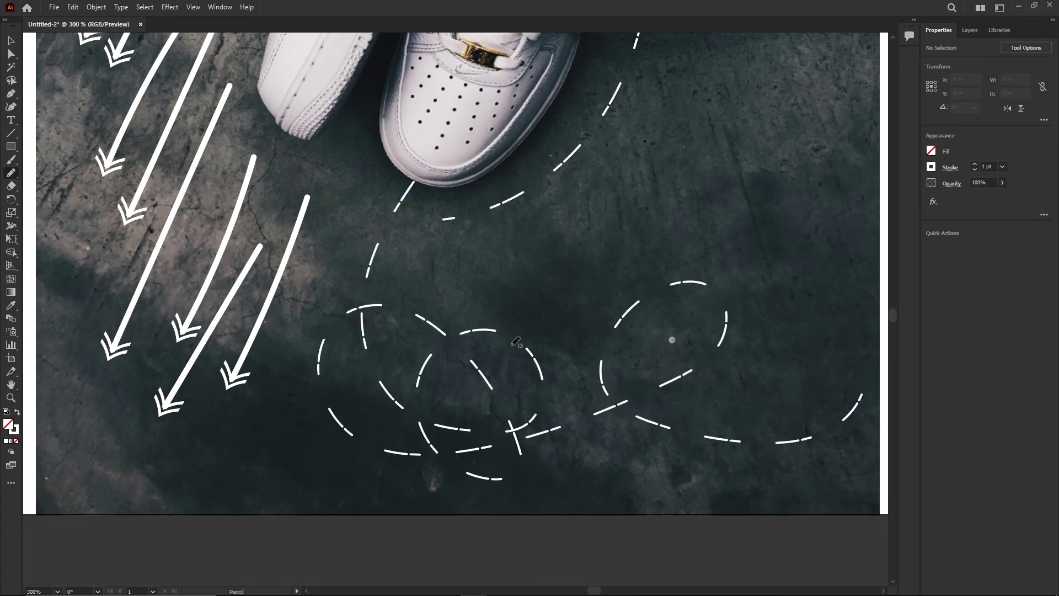
Select the looping path and keep Dashed Line enabled on it
{"action": "key", "text": "v"}
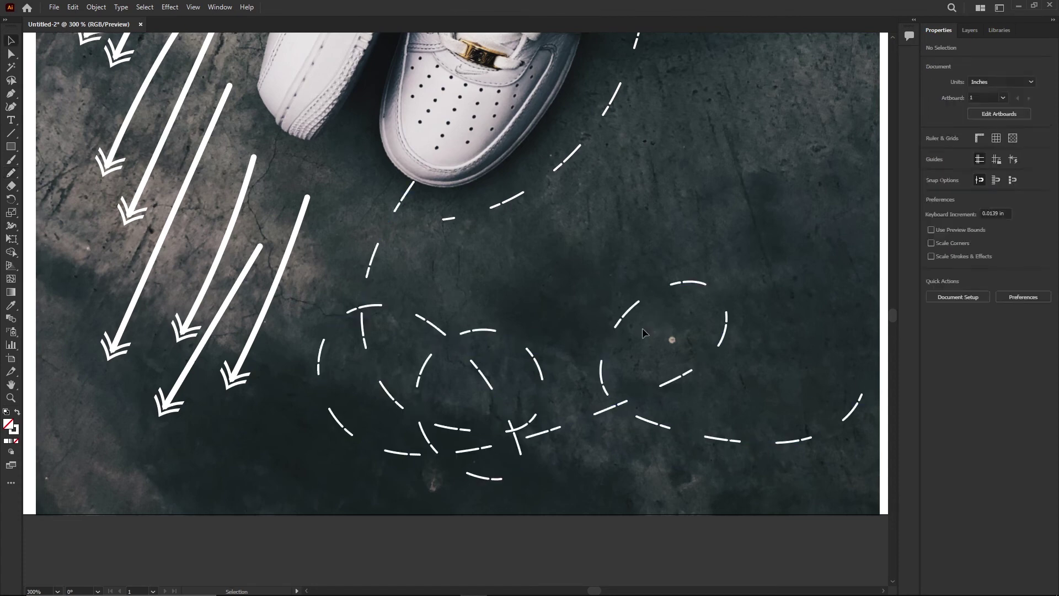
{"action": "left_click", "coordinate": [604, 381]}
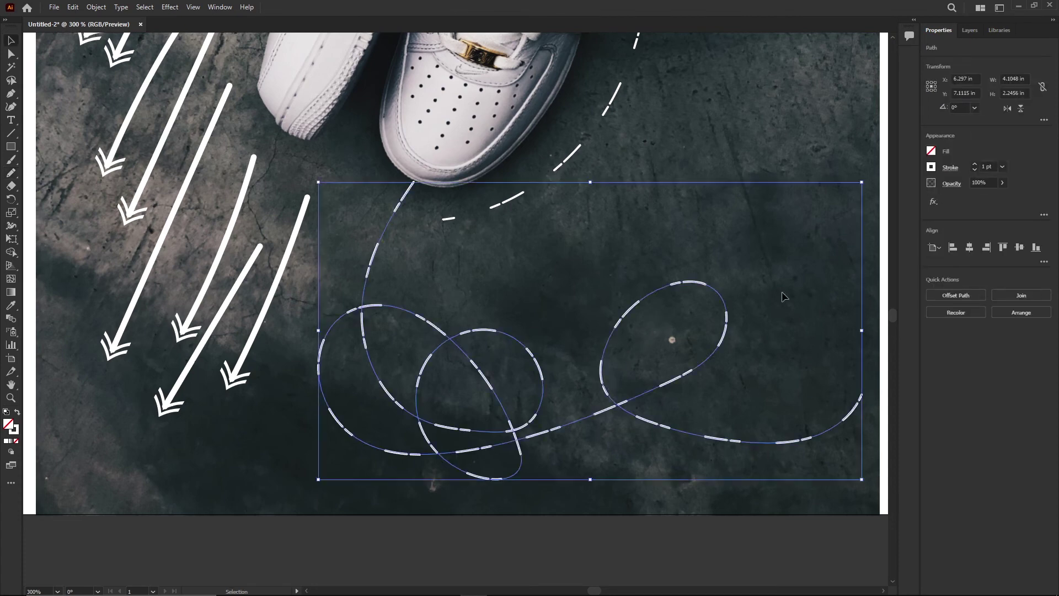
{"action": "left_click", "coordinate": [949, 170]}
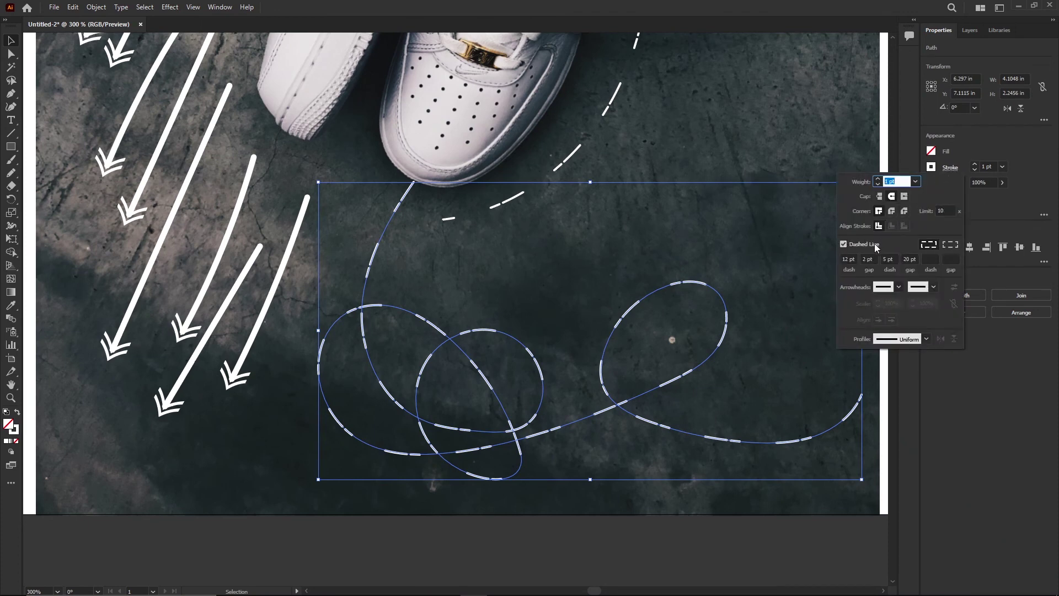
{"action": "left_click", "coordinate": [844, 244]}
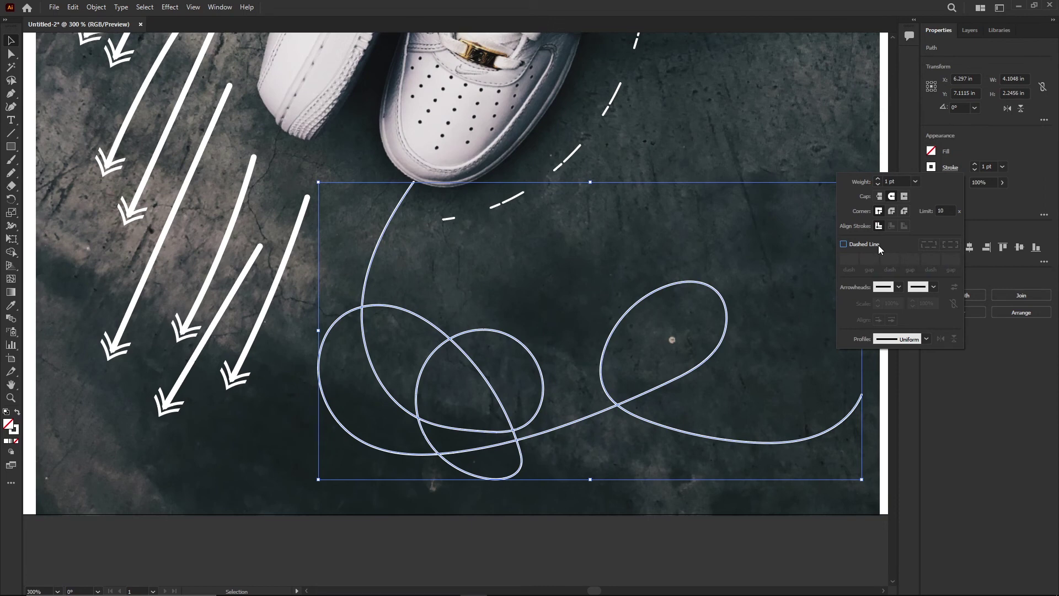
{"action": "left_click", "coordinate": [843, 244]}
Zero out the first gap and second dash, and clear the 20 pt second gap
{"action": "left_click", "coordinate": [869, 260]}
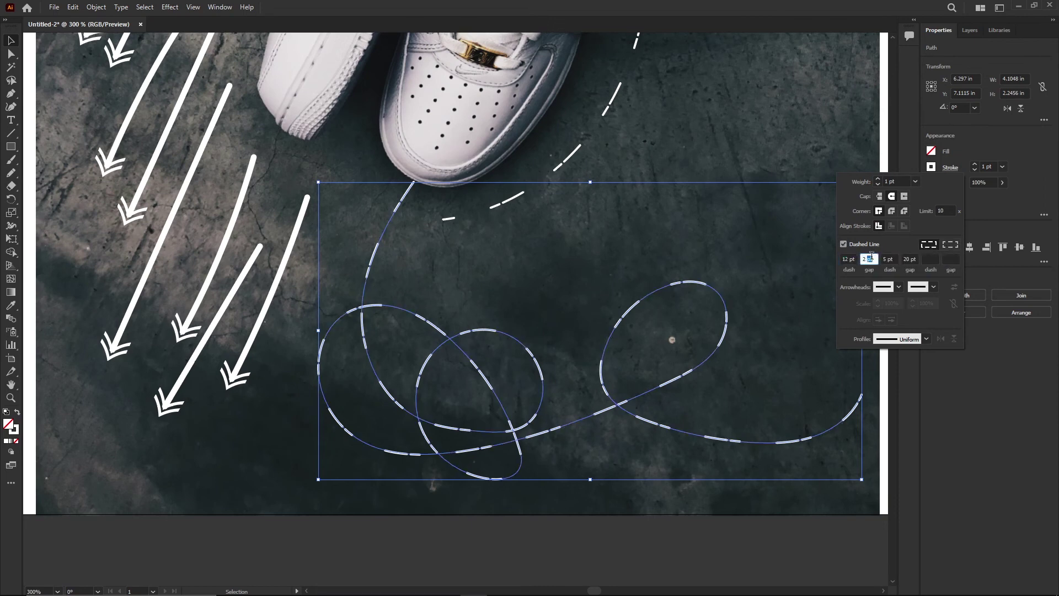
{"action": "type", "text": "0"}
{"action": "left_click", "coordinate": [885, 260]}
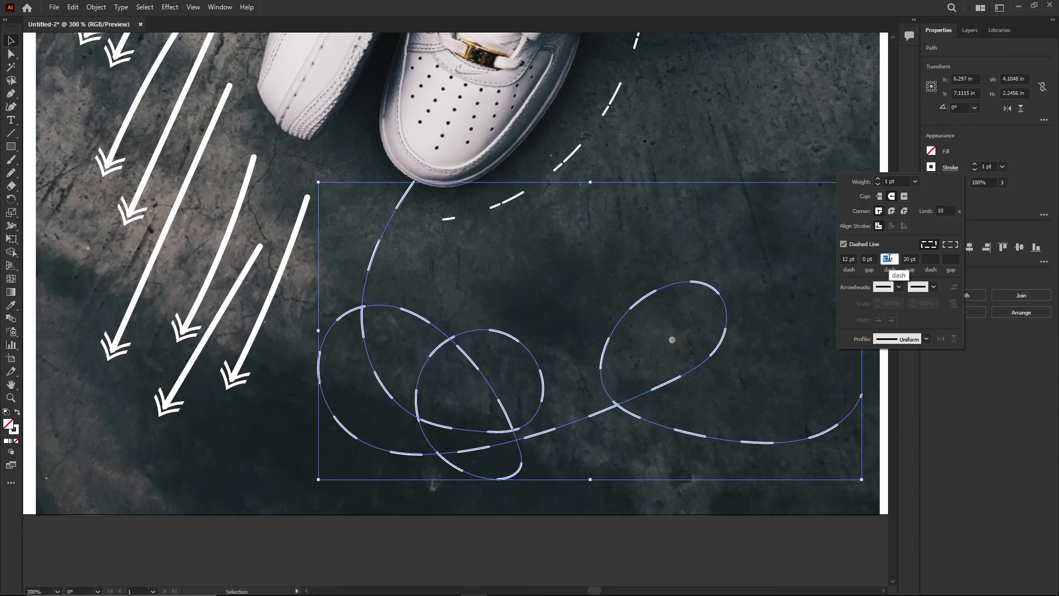
{"action": "type", "text": "0"}
{"action": "left_click", "coordinate": [905, 259]}
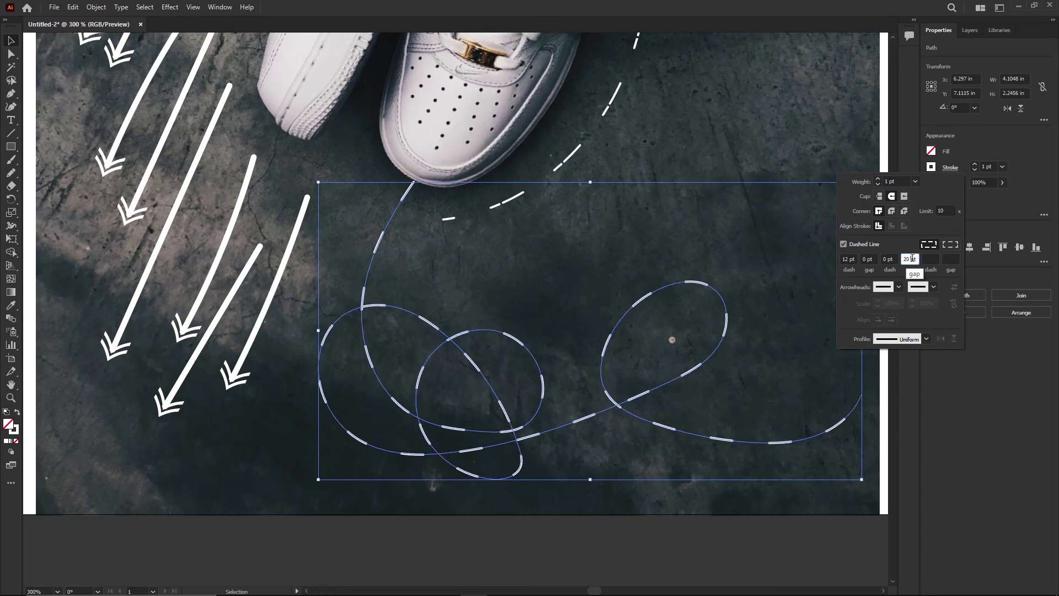
{"action": "type", "text": "0"}
{"action": "key", "text": "Escape"}
{"action": "left_click", "coordinate": [907, 259]}
{"action": "left_click_drag", "start_coordinate": [914, 258], "coordinate": [899, 265]}
{"action": "key", "text": "BackSpace"}
{"action": "left_click", "coordinate": [926, 259]}
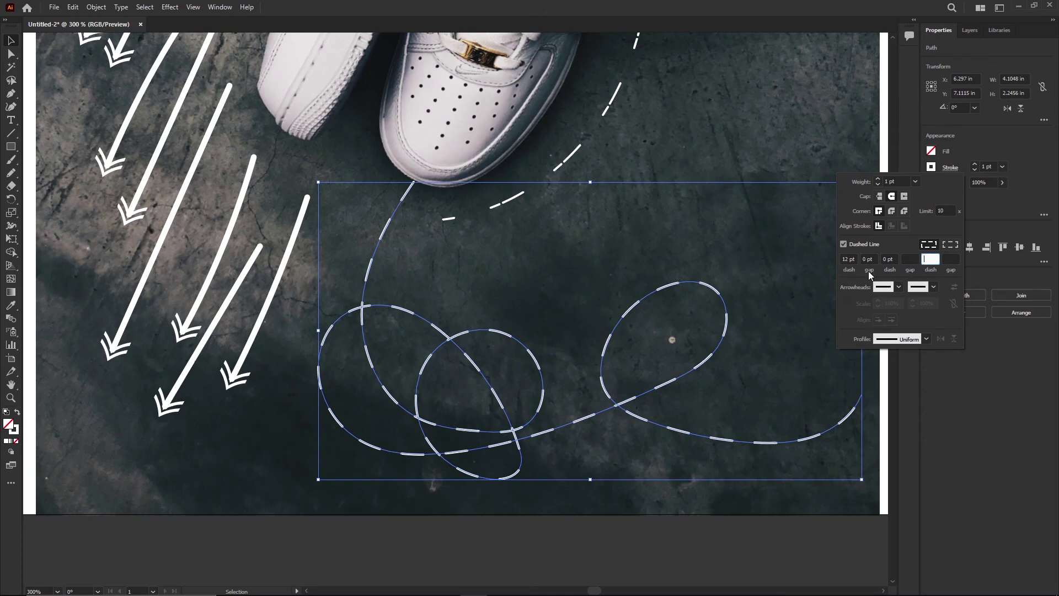
Set a 0 pt dash with round caps and 6 pt gaps, and thicken the stroke to 2 pt
{"action": "left_click", "coordinate": [850, 258]}
{"action": "double_click", "coordinate": [850, 259]}
{"action": "type", "text": "0"}
{"action": "left_click", "coordinate": [892, 197]}
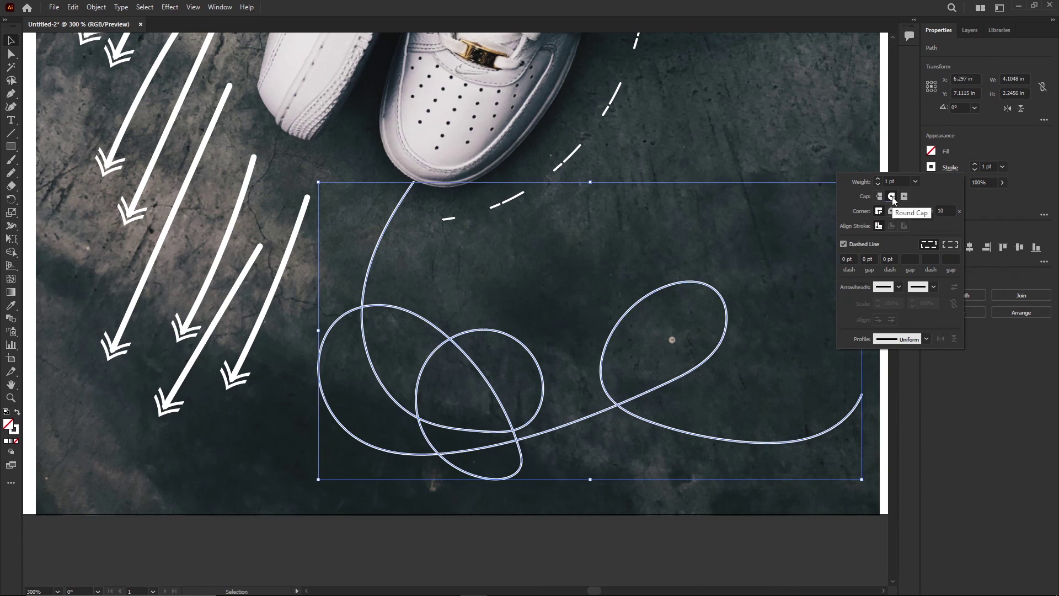
{"action": "left_click", "coordinate": [892, 197]}
{"action": "double_click", "coordinate": [866, 260]}
{"action": "type", "text": "12"}
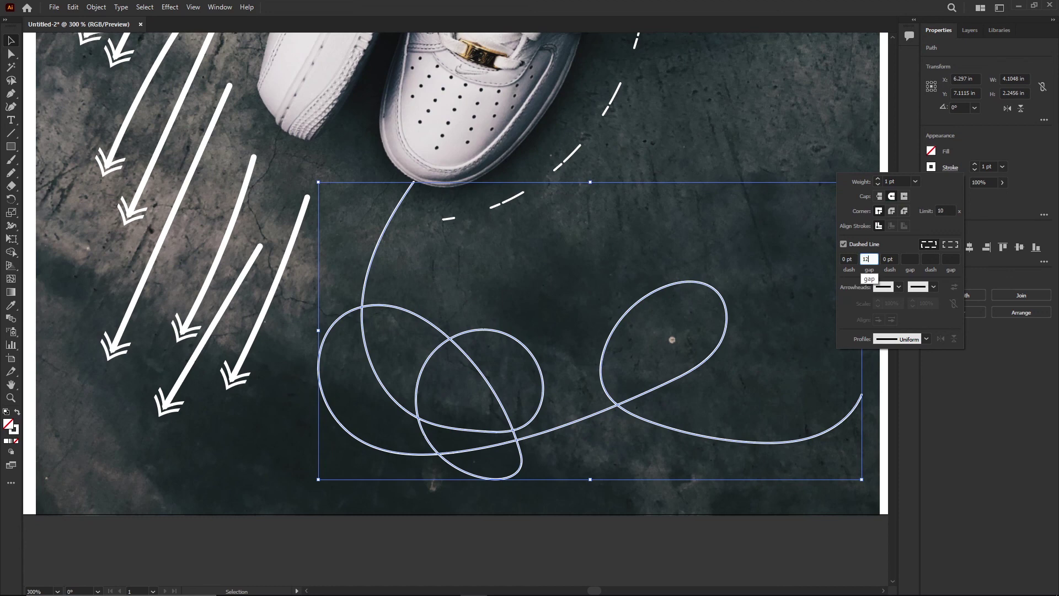
{"action": "key", "text": "Tab"}
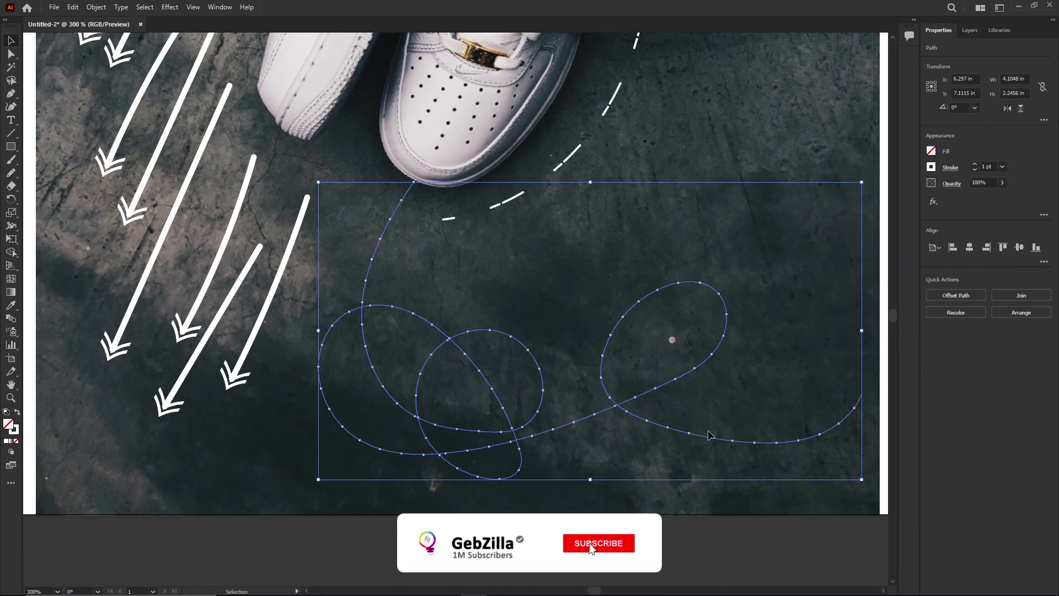
{"action": "left_click", "coordinate": [950, 167]}
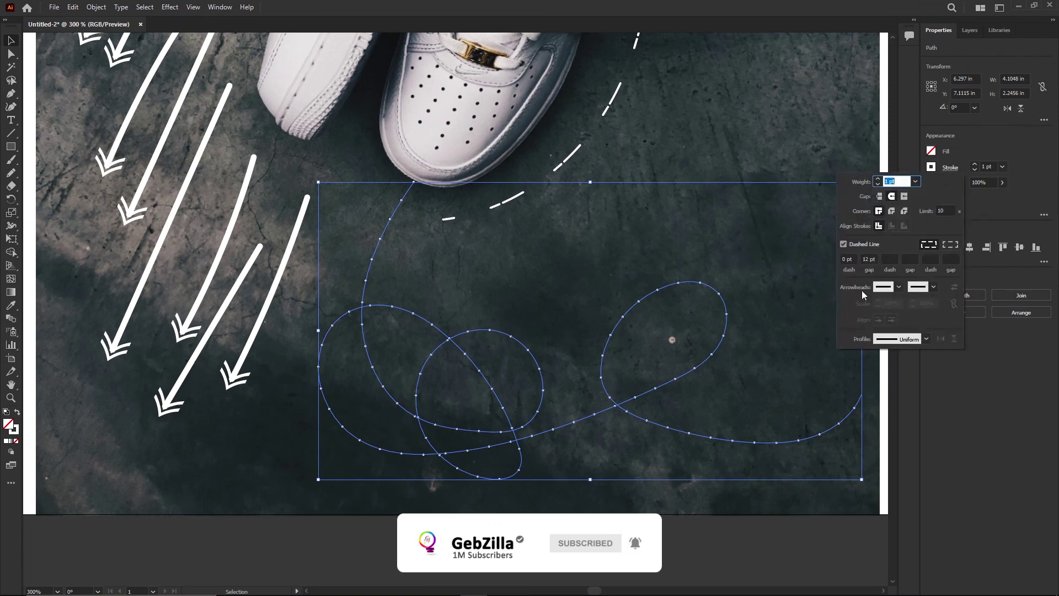
{"action": "double_click", "coordinate": [865, 259]}
{"action": "type", "text": "6"}
{"action": "left_click", "coordinate": [878, 180]}
{"action": "left_click", "coordinate": [878, 180]}
{"action": "left_click", "coordinate": [749, 346]}
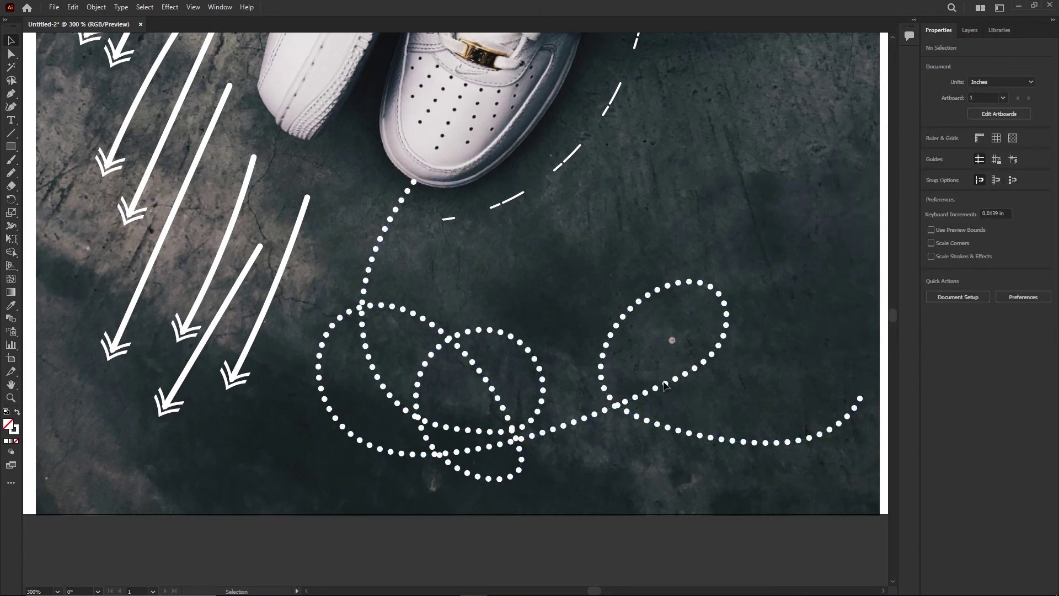
{"action": "left_click", "coordinate": [618, 407]}
{"action": "left_click", "coordinate": [958, 171]}
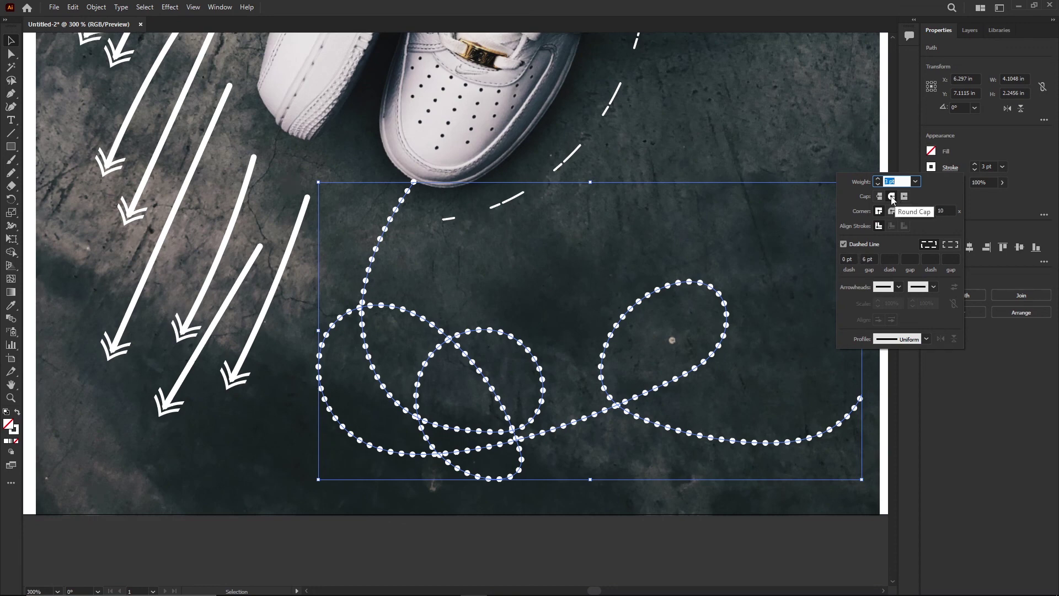
{"action": "left_click", "coordinate": [1022, 203]}
{"action": "left_click", "coordinate": [804, 229]}
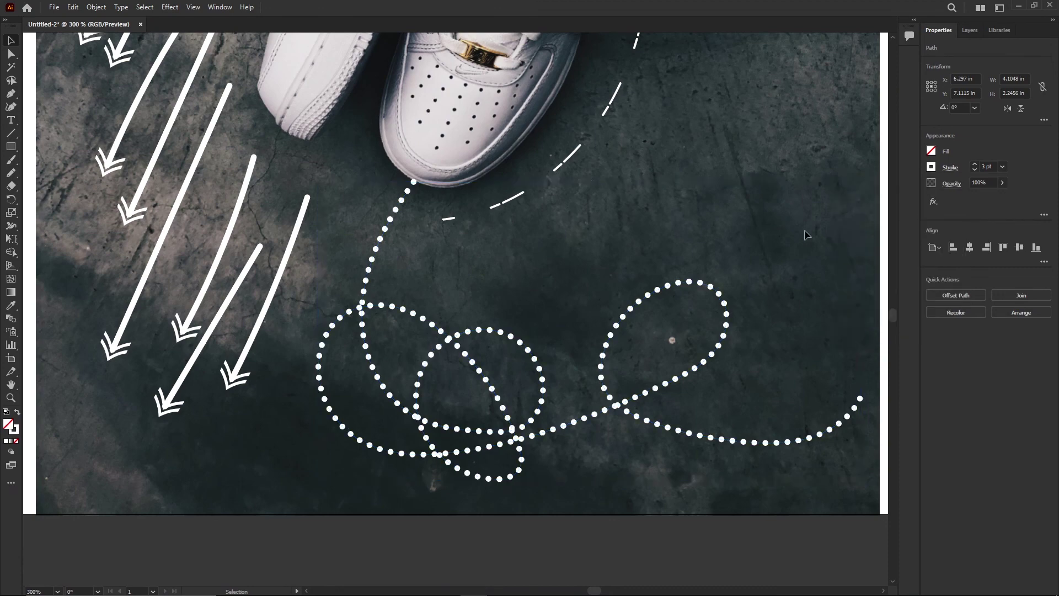